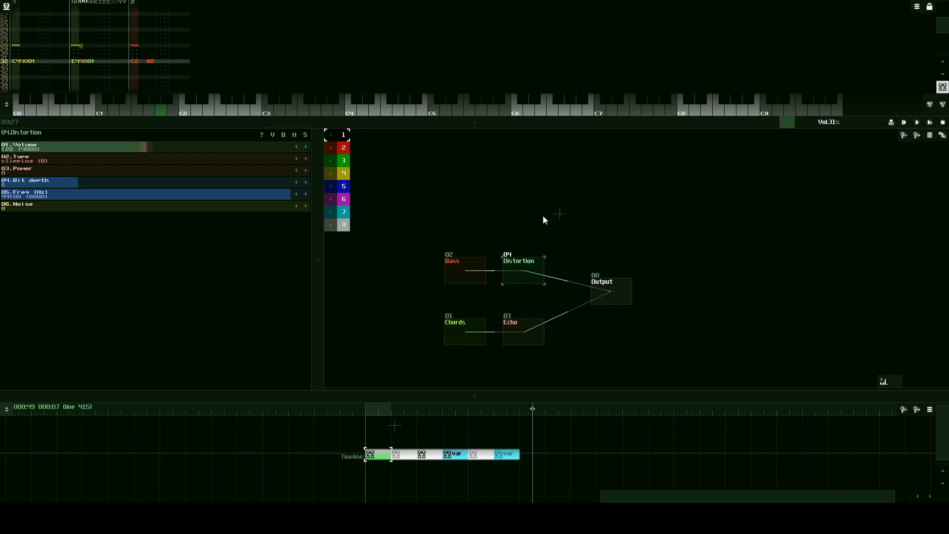
- Start a new module in the empty area above the Bass and Distortion modules and open the file browser to load one
{"action": "left_click_drag", "start_coordinate": [557, 216], "coordinate": [512, 259]}
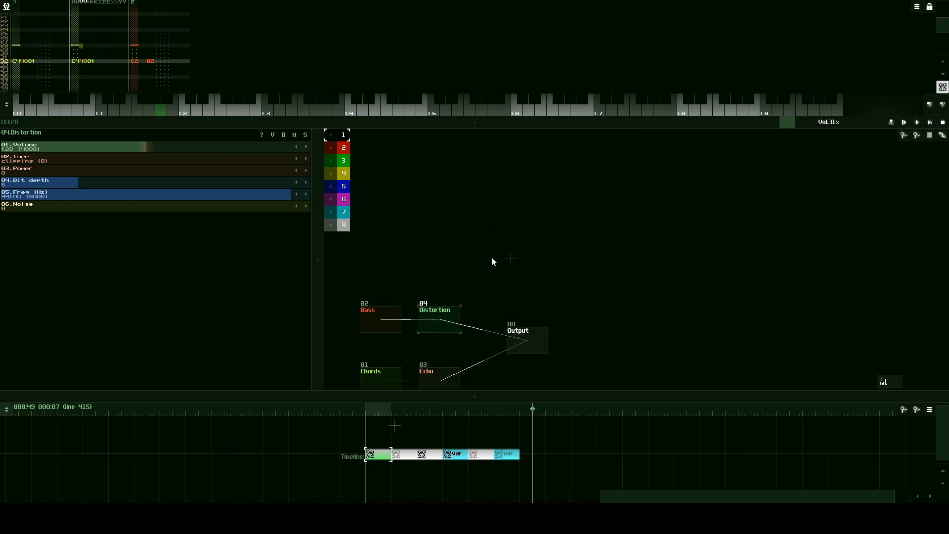
{"action": "double_click", "coordinate": [498, 224]}
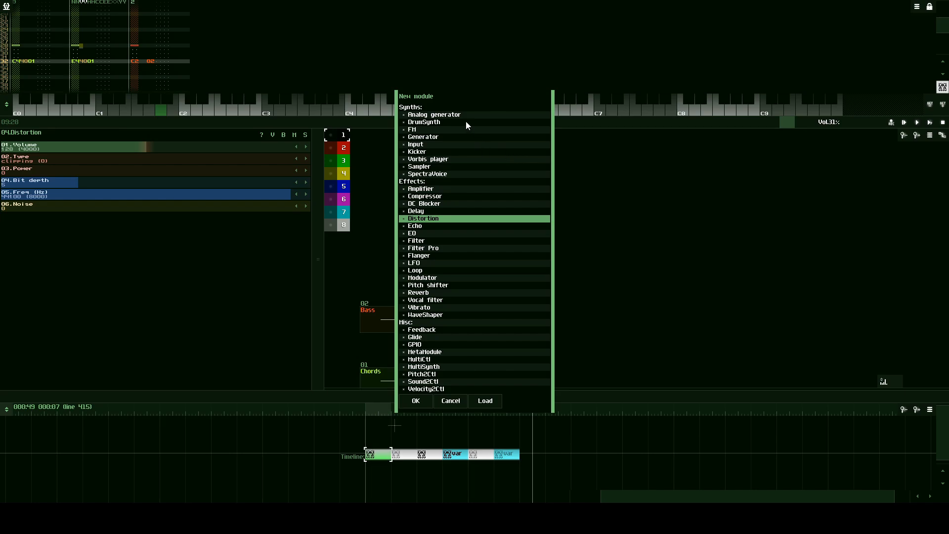
{"action": "left_click", "coordinate": [436, 179]}
{"action": "left_click", "coordinate": [435, 166]}
{"action": "left_click", "coordinate": [431, 138]}
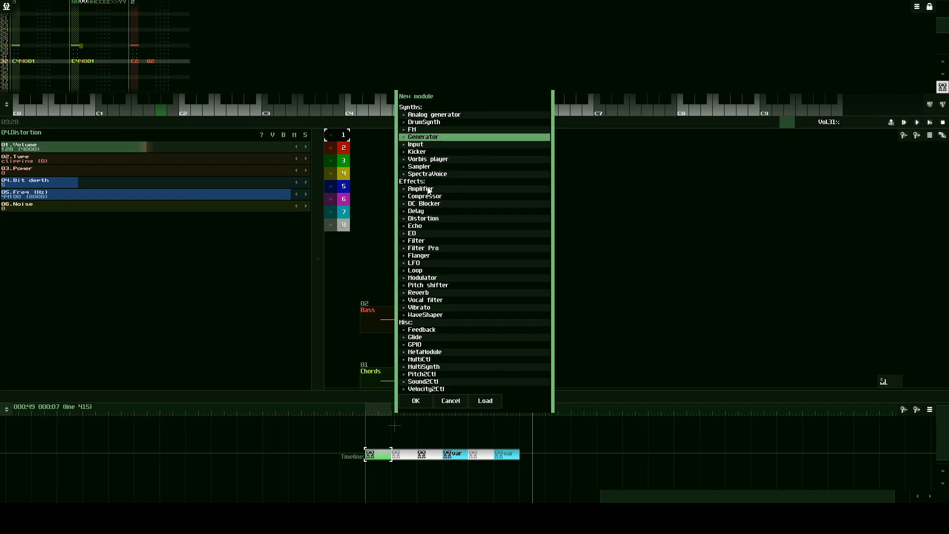
{"action": "left_click", "coordinate": [432, 235]}
{"action": "left_click", "coordinate": [434, 271]}
{"action": "left_click", "coordinate": [433, 325]}
{"action": "left_click", "coordinate": [435, 285]}
{"action": "left_click", "coordinate": [450, 359]}
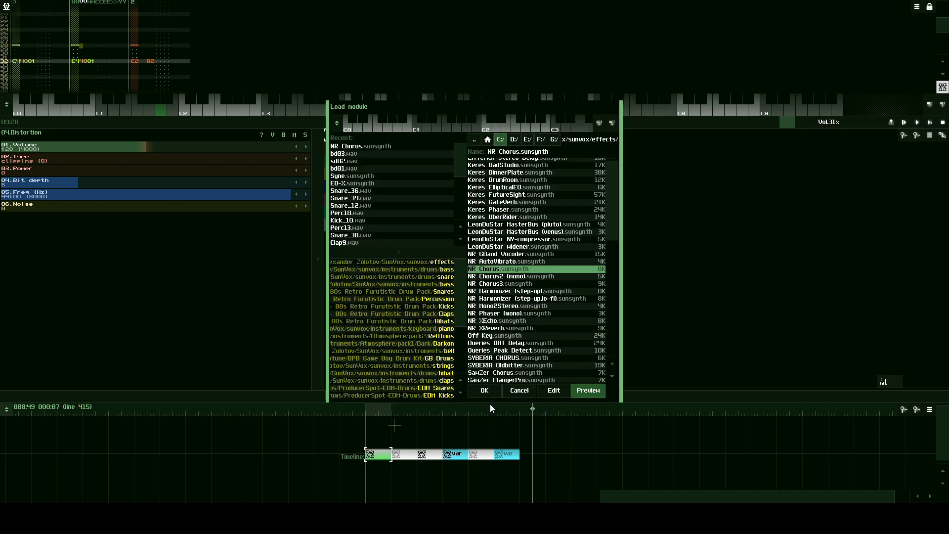
{"action": "left_click", "coordinate": [491, 404]}
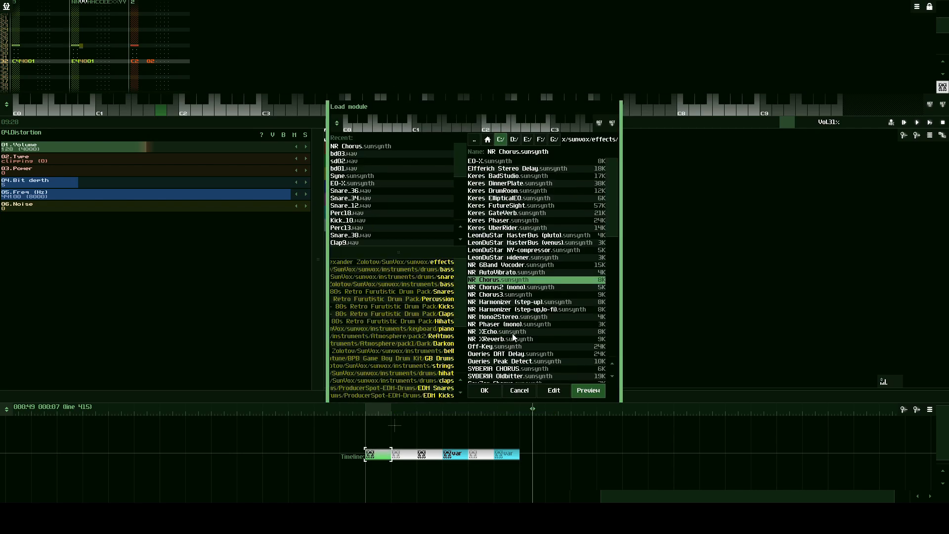
- Browse to the instruments/drums/bass folder for a kick drum sample
{"action": "left_click", "coordinate": [479, 143]}
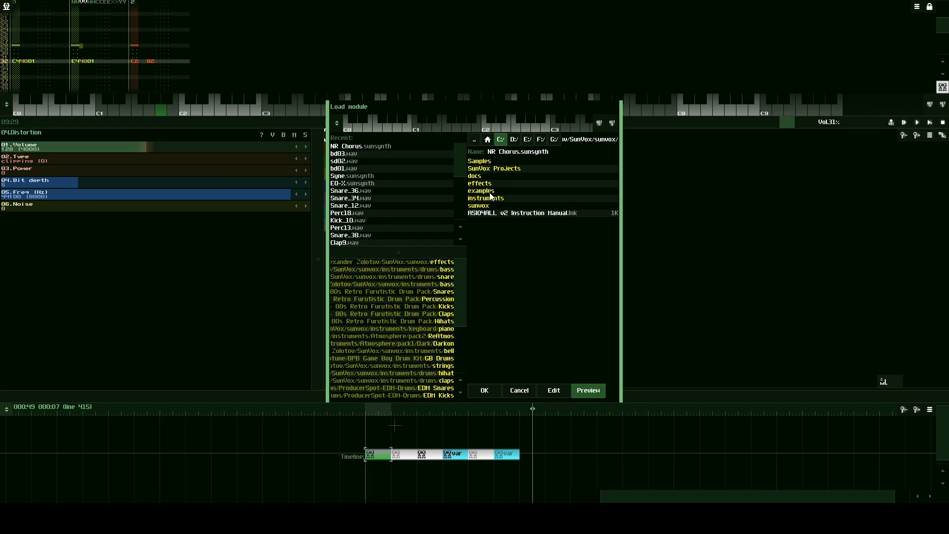
{"action": "left_click", "coordinate": [488, 205]}
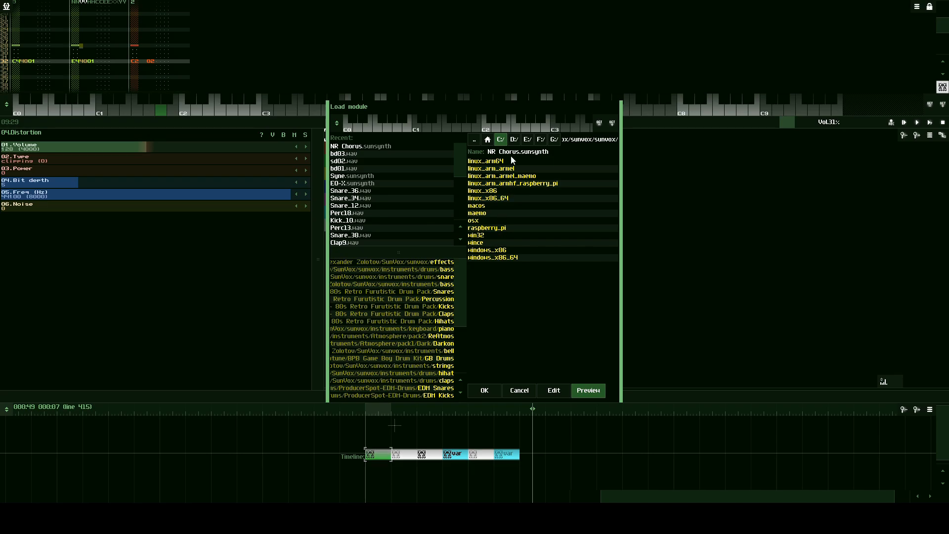
{"action": "left_click", "coordinate": [474, 141]}
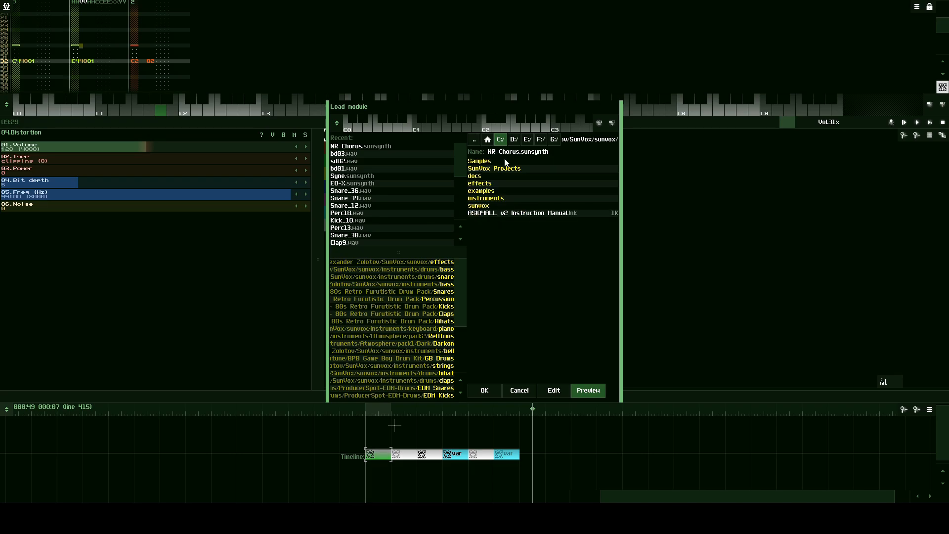
{"action": "left_click", "coordinate": [494, 198]}
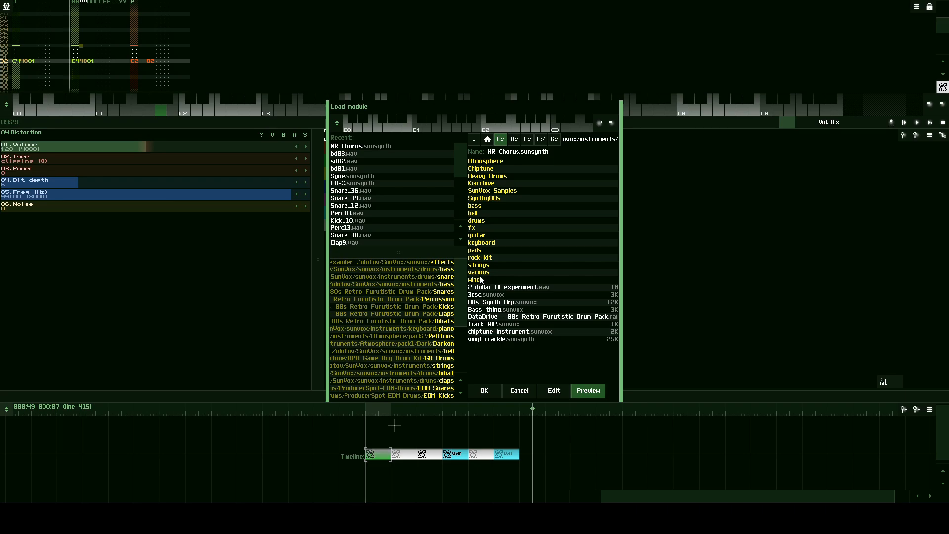
{"action": "left_click", "coordinate": [479, 244]}
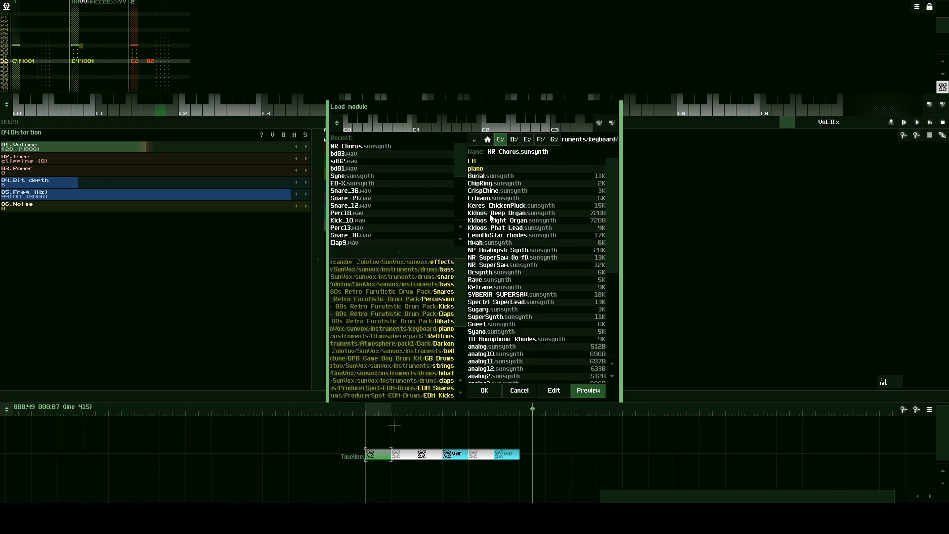
{"action": "left_click", "coordinate": [473, 139]}
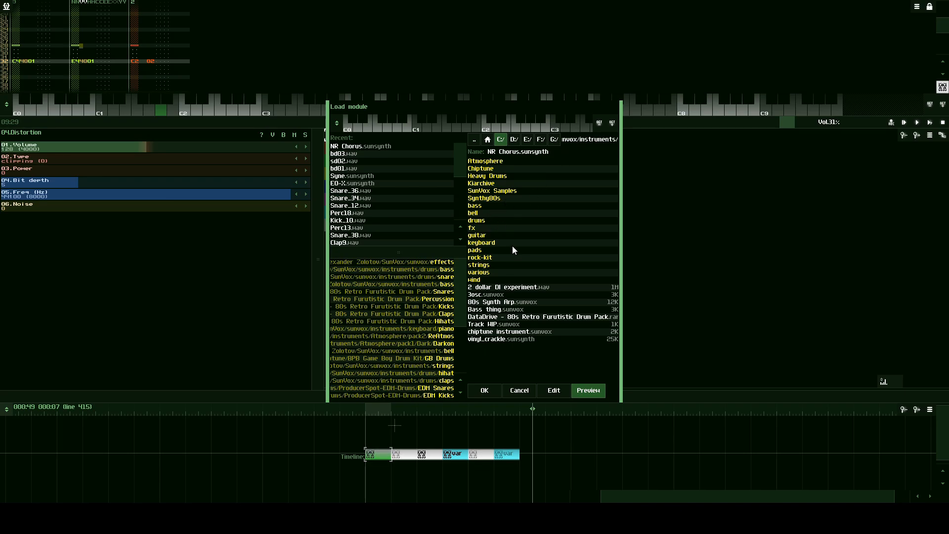
{"action": "left_click", "coordinate": [480, 221]}
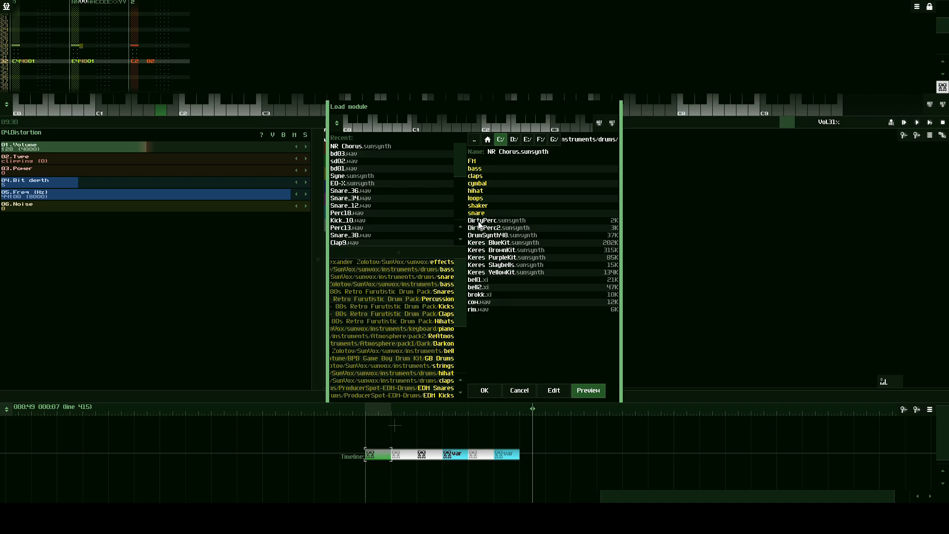
{"action": "left_click", "coordinate": [479, 170]}
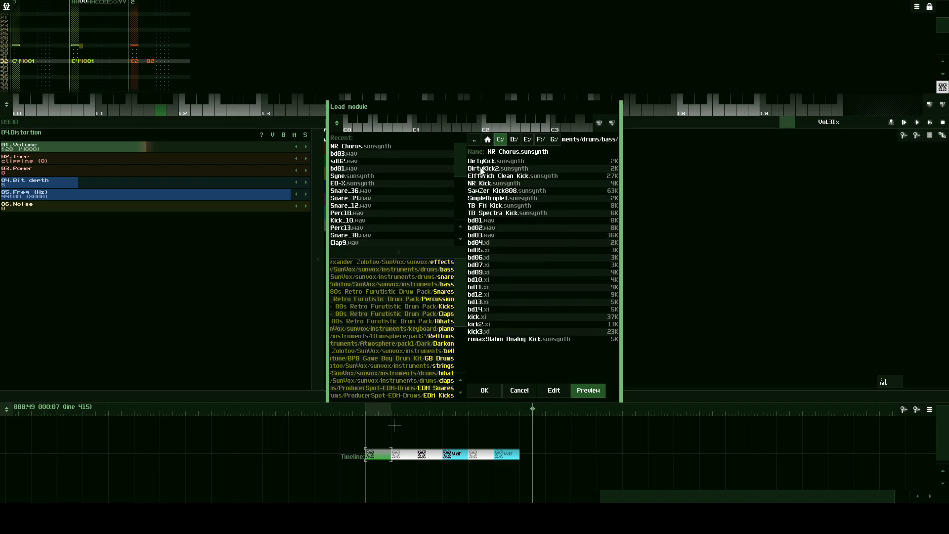
- Shift the preview keyboard up to reach C5 and audition the bd01.wav and bd02.wav kick samples
{"action": "left_click", "coordinate": [497, 219]}
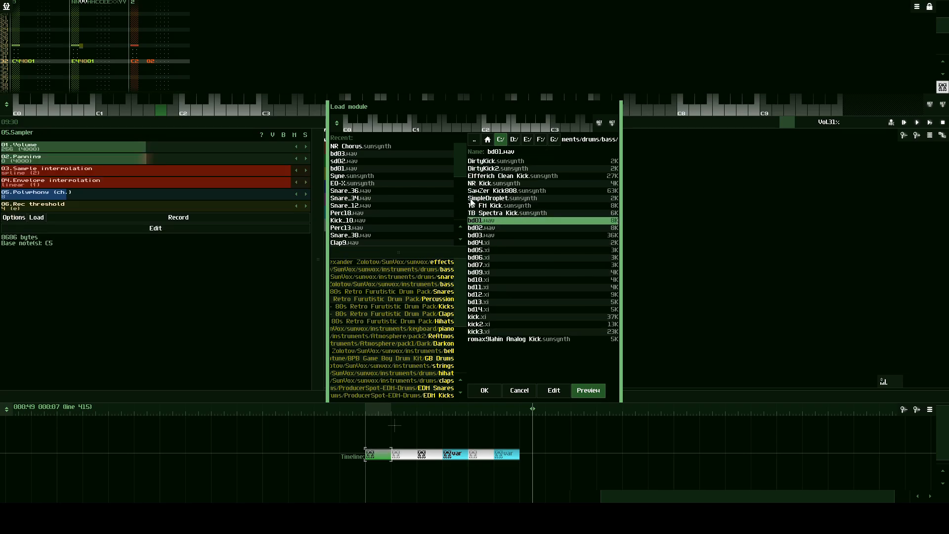
{"action": "double_click", "coordinate": [613, 125]}
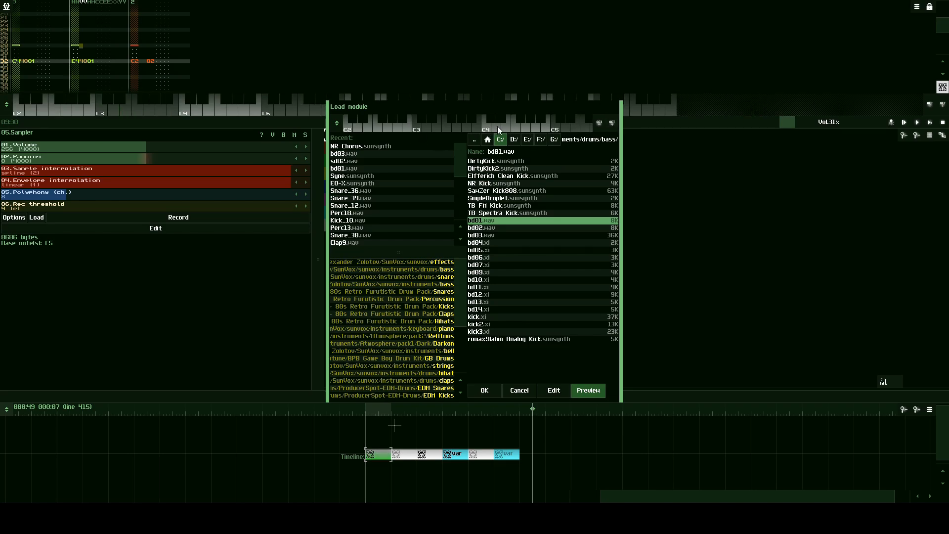
{"action": "left_click", "coordinate": [612, 125]}
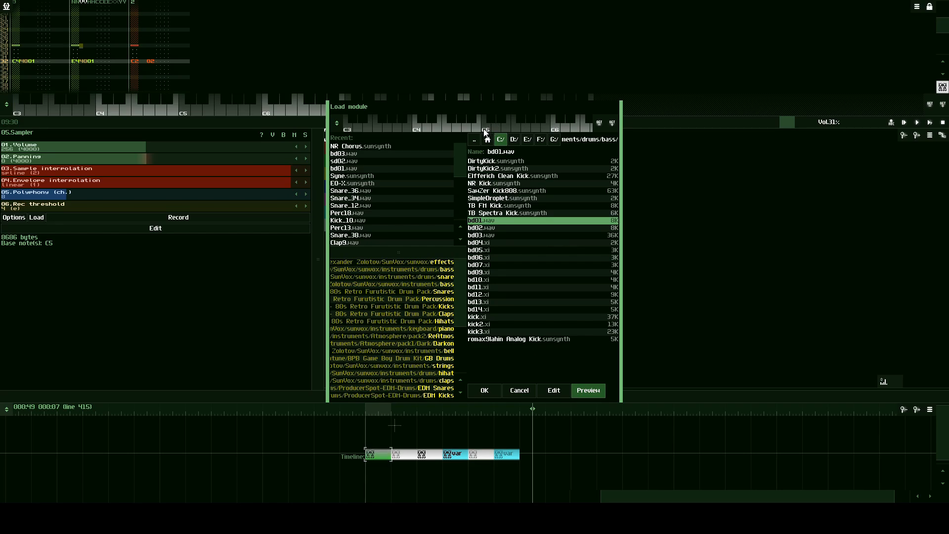
{"action": "left_click", "coordinate": [475, 227]}
{"action": "left_click", "coordinate": [477, 220]}
{"action": "left_click", "coordinate": [486, 130]}
{"action": "left_click", "coordinate": [484, 228]}
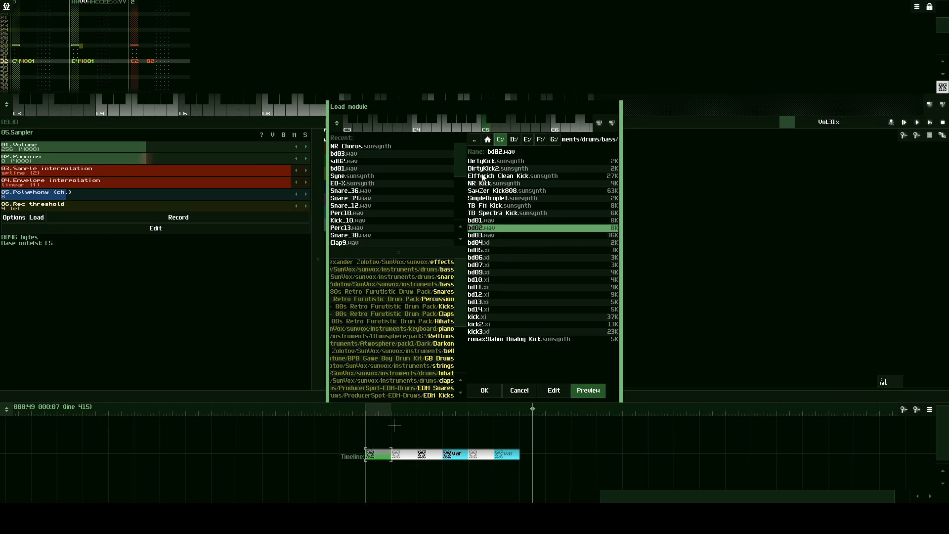
{"action": "left_click", "coordinate": [489, 130]}
{"action": "left_click", "coordinate": [488, 130]}
{"action": "left_click", "coordinate": [488, 130]}
- Audition further kick samples at C5, from bd03.wav through bd06.xi and bd09.xi
{"action": "key", "text": "Down"}
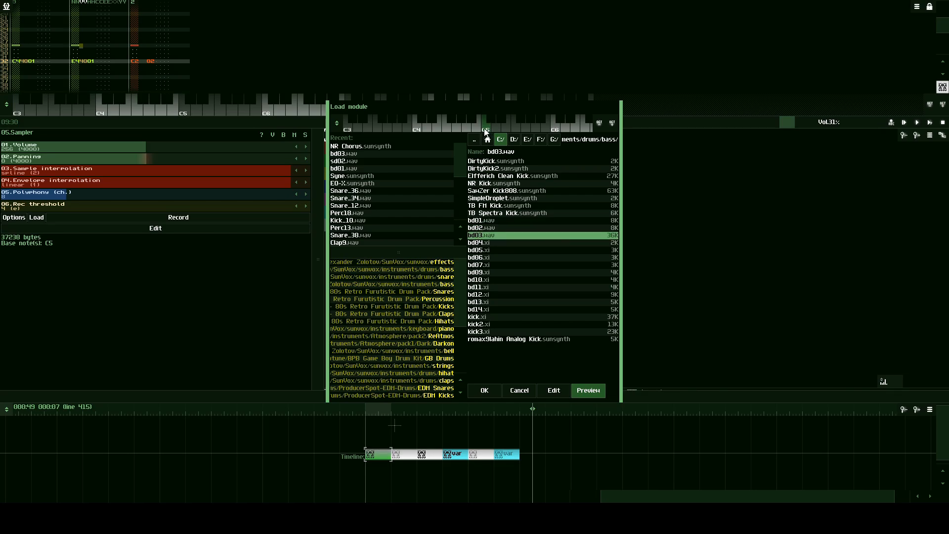
{"action": "key", "text": "Down"}
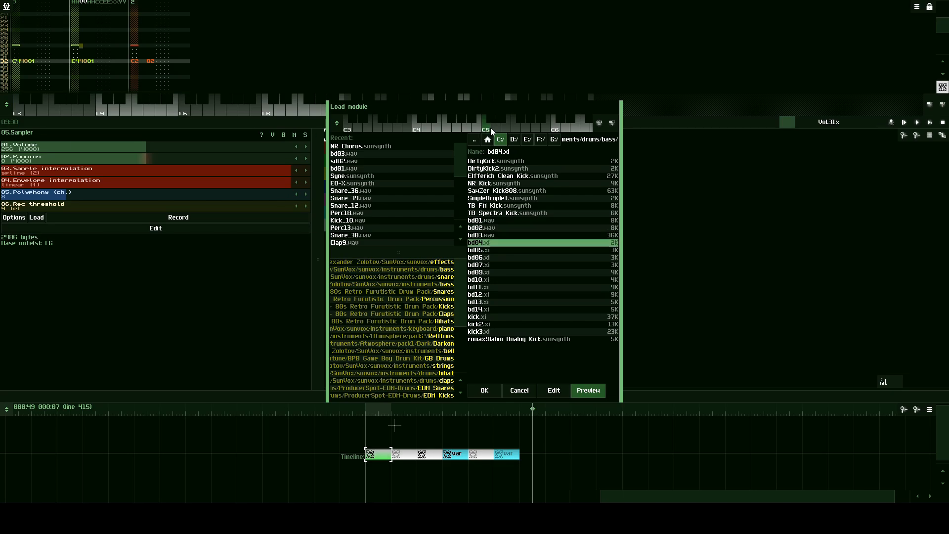
{"action": "left_click", "coordinate": [489, 129]}
{"action": "left_click", "coordinate": [489, 129]}
{"action": "left_click", "coordinate": [489, 128]}
{"action": "key", "text": "Down"}
{"action": "left_click", "coordinate": [489, 128]}
{"action": "left_click", "coordinate": [489, 129]}
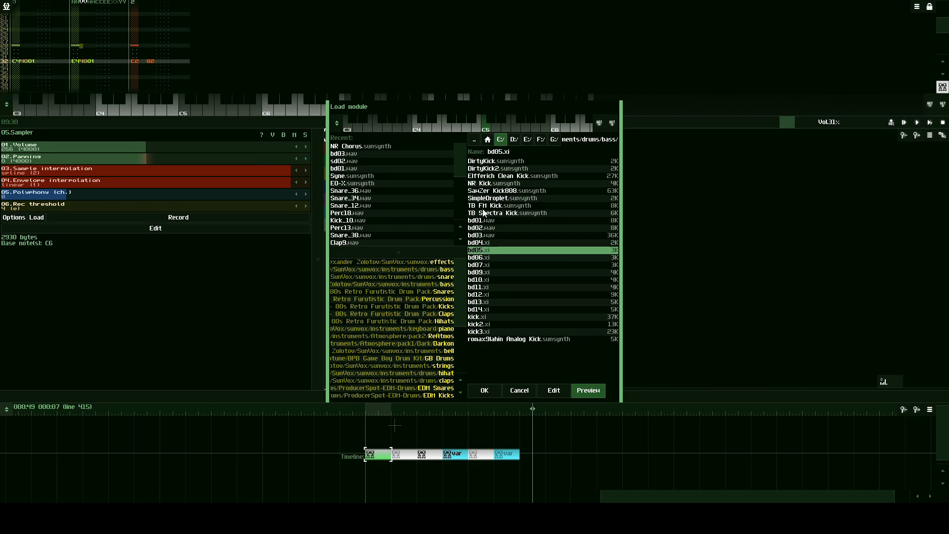
{"action": "key", "text": "Down"}
{"action": "left_click", "coordinate": [486, 129]}
{"action": "left_click", "coordinate": [486, 130]}
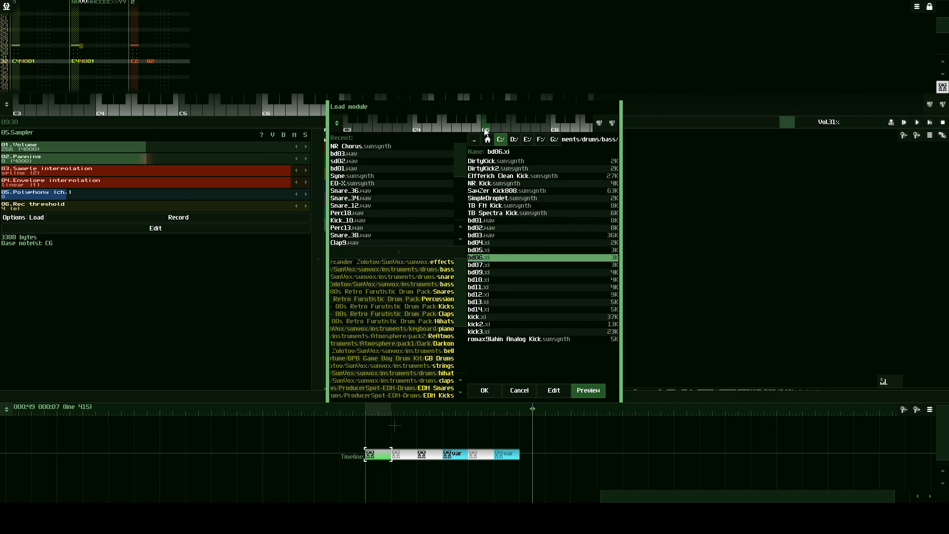
{"action": "left_click", "coordinate": [482, 273]}
{"action": "left_click", "coordinate": [484, 124]}
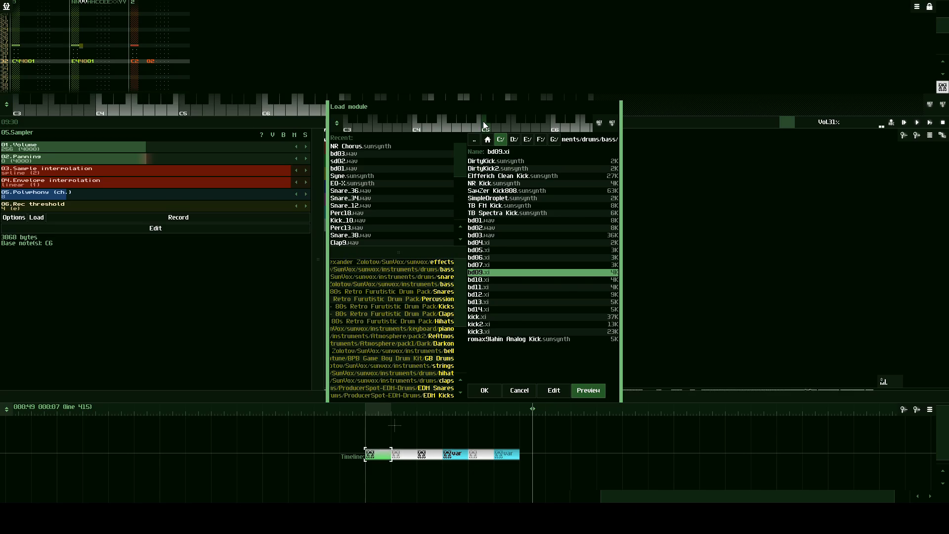
- Recheck the bd03.wav kick at C5 and load it as a new sampler module
{"action": "left_click", "coordinate": [485, 236]}
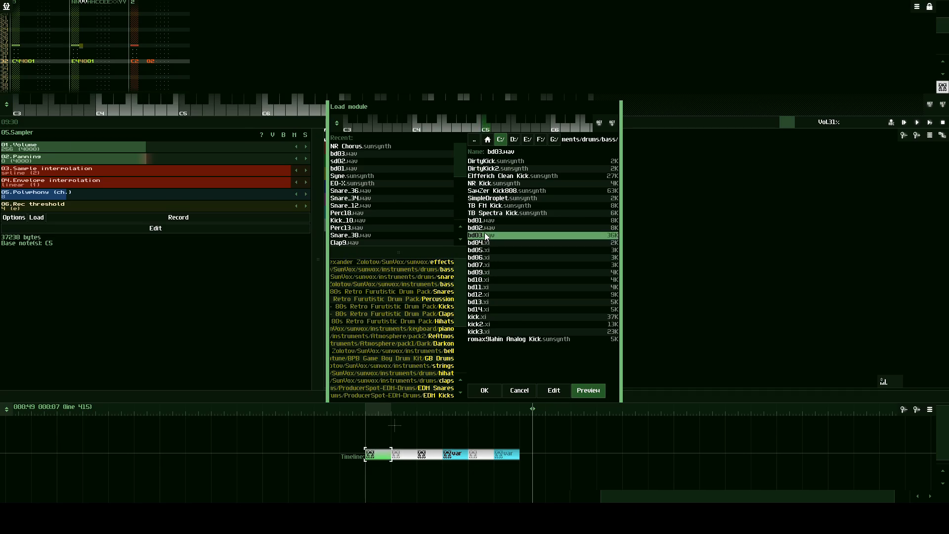
{"action": "left_click", "coordinate": [484, 128]}
{"action": "left_click", "coordinate": [484, 127]}
{"action": "left_click", "coordinate": [484, 130]}
{"action": "left_click", "coordinate": [484, 391]}
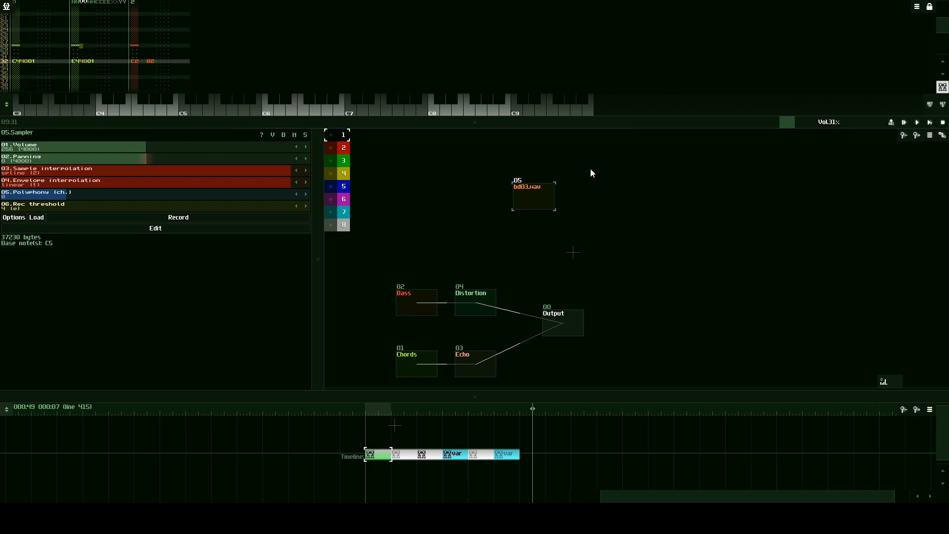
{"action": "double_click", "coordinate": [568, 193]}
{"action": "left_click", "coordinate": [420, 167]}
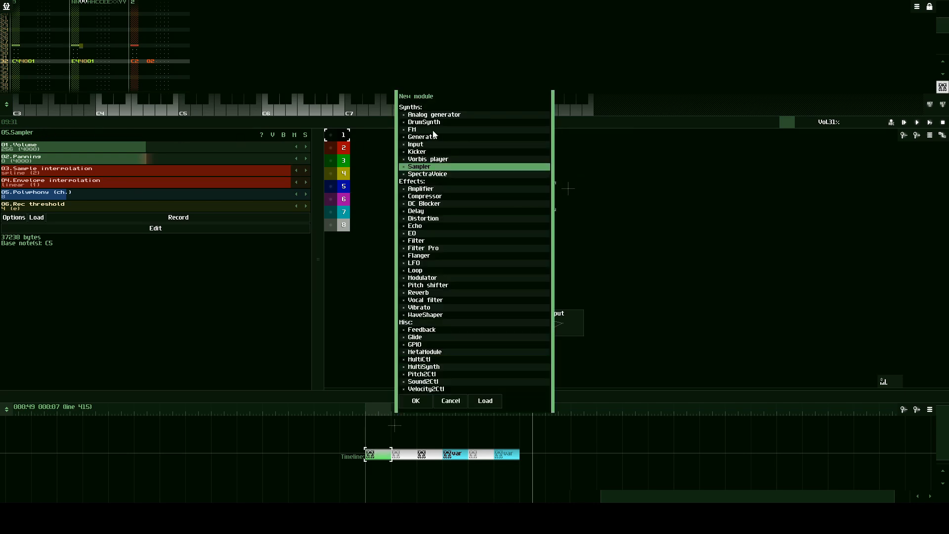
{"action": "left_click", "coordinate": [451, 401]}
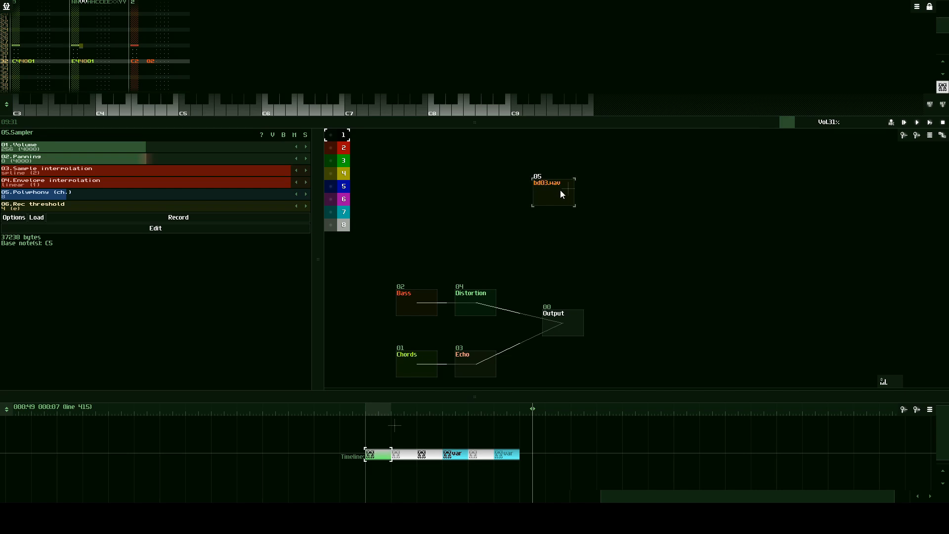
- Connect the bd03.wav sampler module to Output and test its sound around C5
{"action": "left_click_drag", "start_coordinate": [550, 191], "coordinate": [565, 326]}
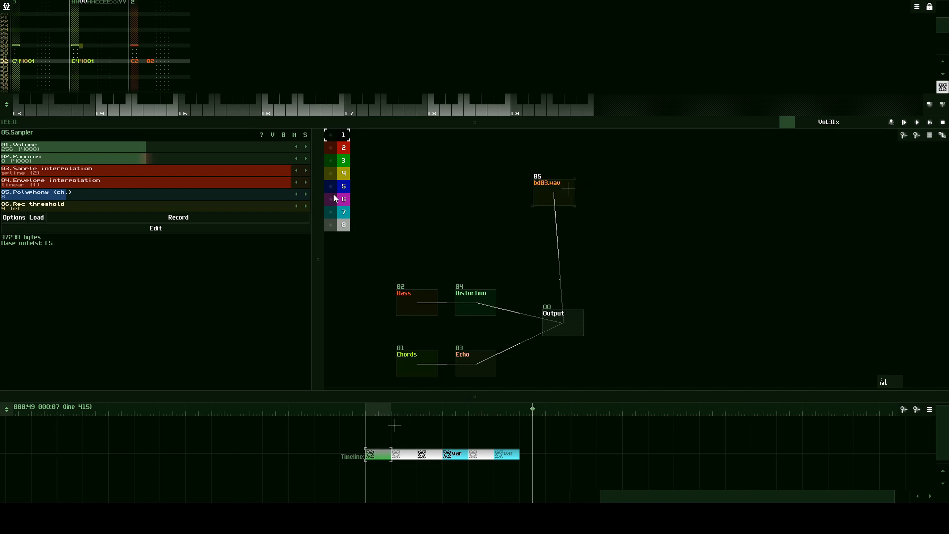
{"action": "left_click", "coordinate": [183, 112]}
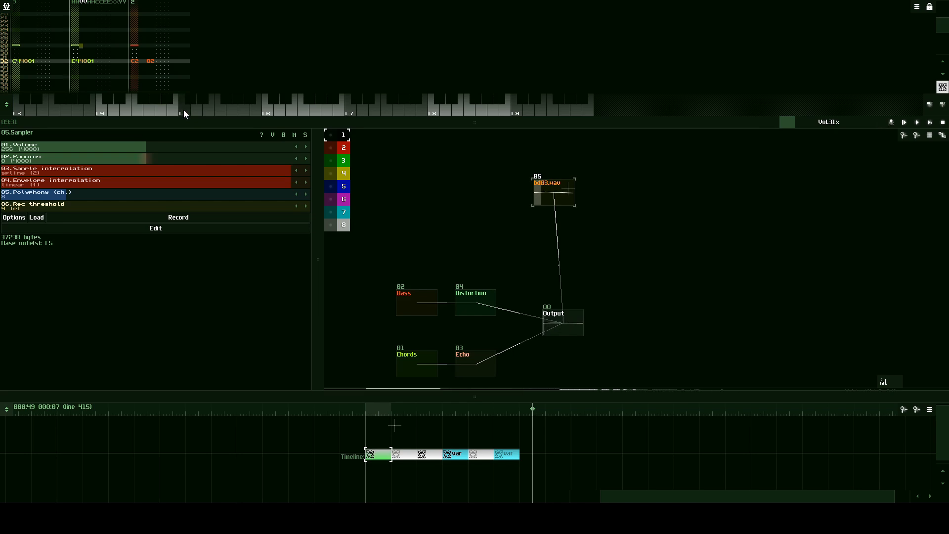
{"action": "left_click_drag", "start_coordinate": [892, 380], "coordinate": [921, 384]}
{"action": "left_click_drag", "start_coordinate": [186, 114], "coordinate": [202, 102]}
- Audition the bd03.wav sampler at low, high and middle pitches to compare how the kick sounds
{"action": "left_click", "coordinate": [34, 108]}
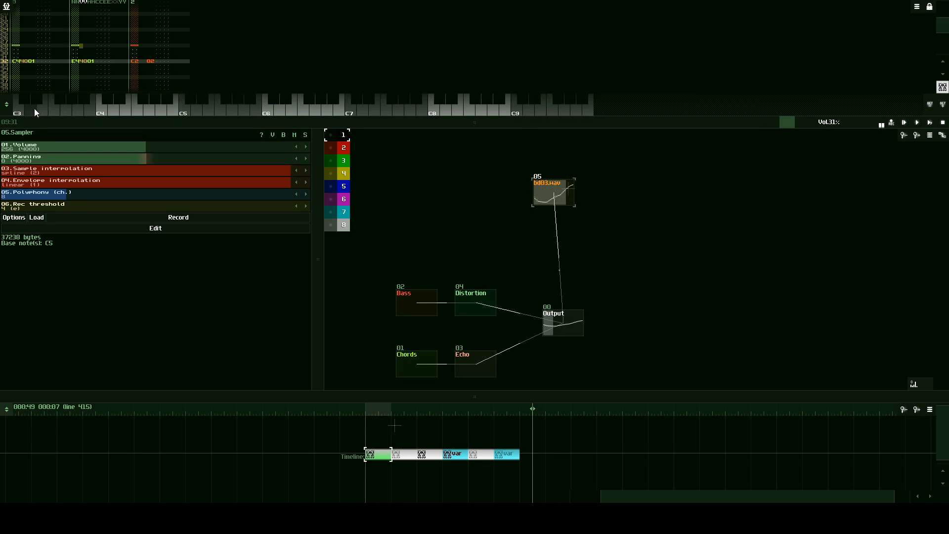
{"action": "left_click", "coordinate": [31, 109]}
{"action": "left_click", "coordinate": [254, 110]}
{"action": "left_click", "coordinate": [177, 111]}
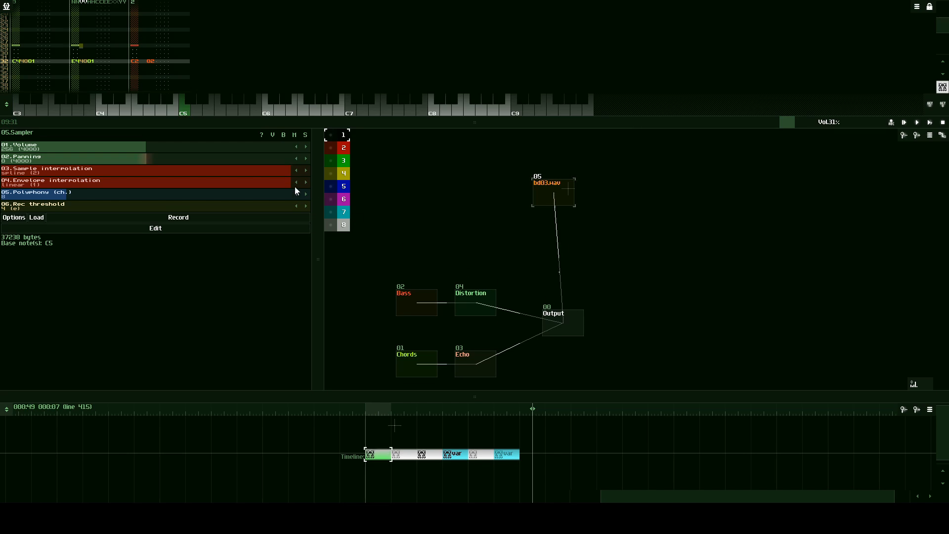
{"action": "left_click", "coordinate": [185, 102]}
{"action": "left_click", "coordinate": [198, 107]}
{"action": "left_click", "coordinate": [204, 103]}
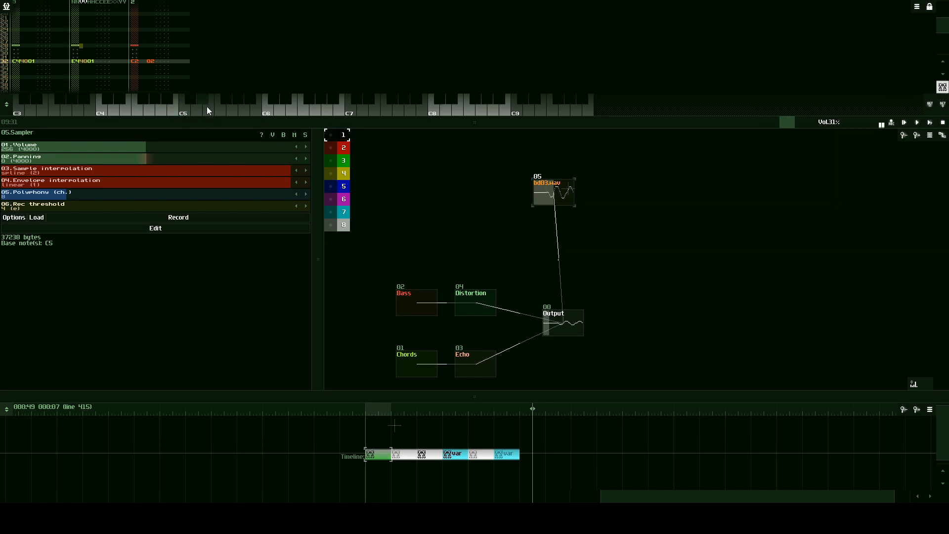
{"action": "left_click", "coordinate": [167, 104]}
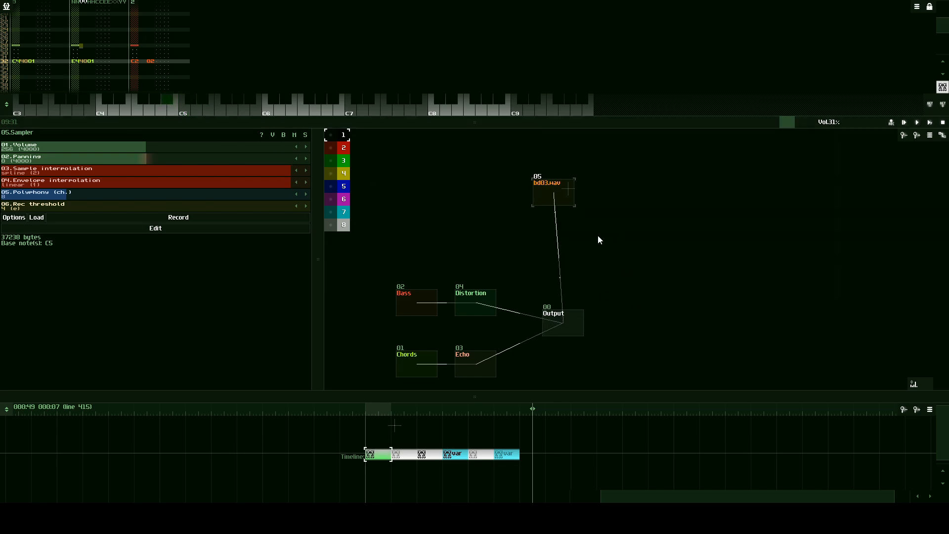
- Enlarge the timeline, add a new pattern above the fifth block and set its number of lines to 64
{"action": "left_click_drag", "start_coordinate": [494, 399], "coordinate": [527, 274]}
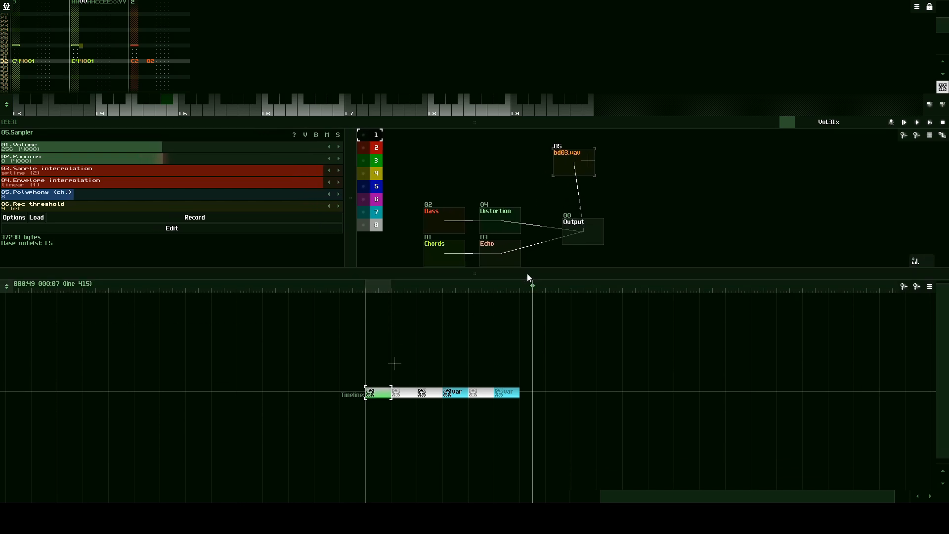
{"action": "double_click", "coordinate": [474, 376]}
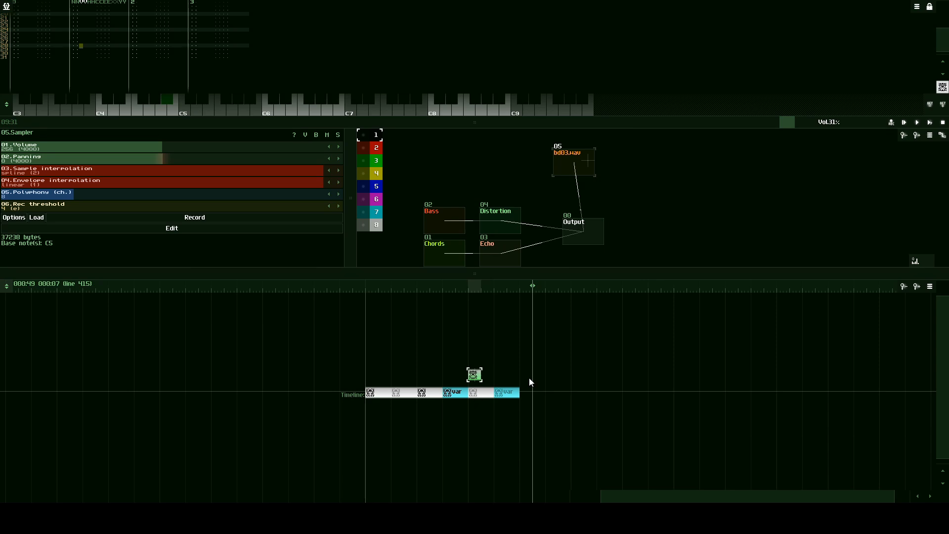
{"action": "left_click_drag", "start_coordinate": [528, 377], "coordinate": [460, 408]}
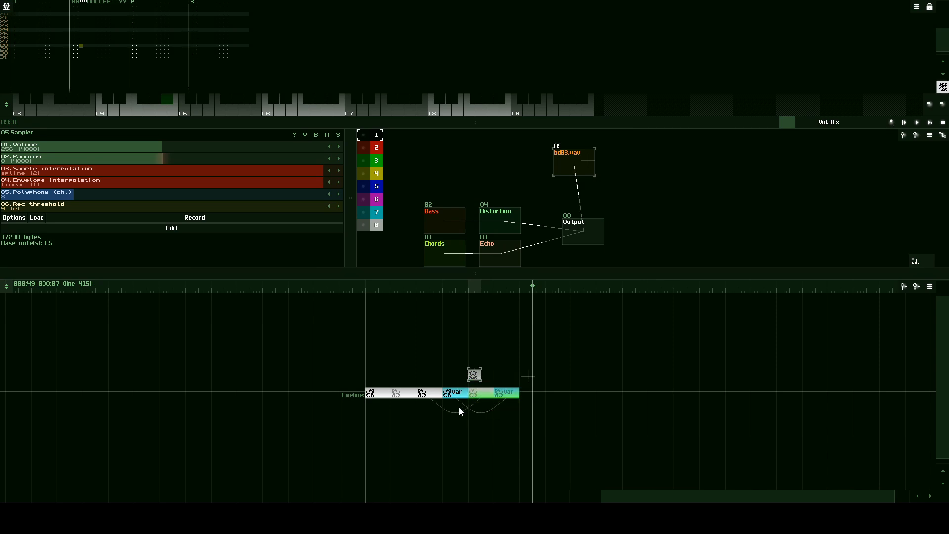
{"action": "left_click", "coordinate": [473, 376]}
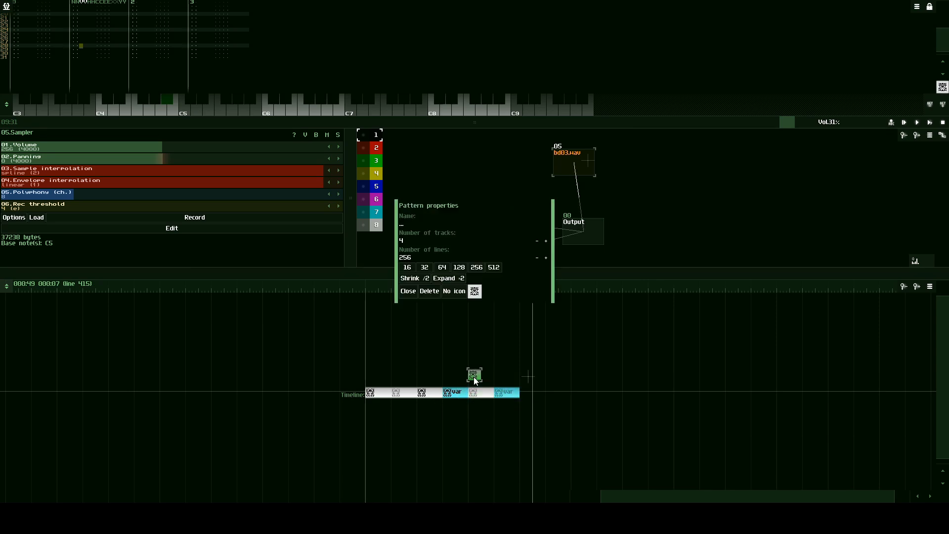
{"action": "left_click", "coordinate": [442, 269]}
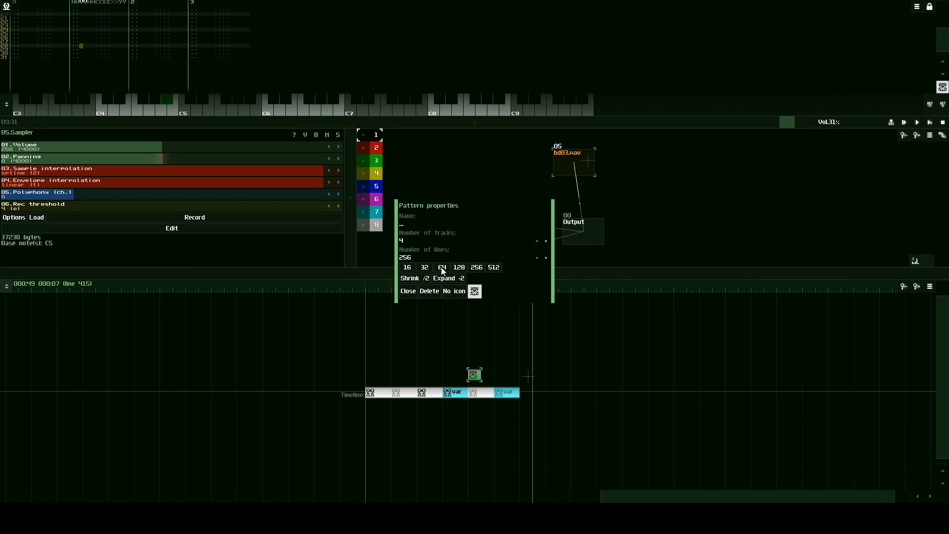
{"action": "left_click", "coordinate": [409, 291]}
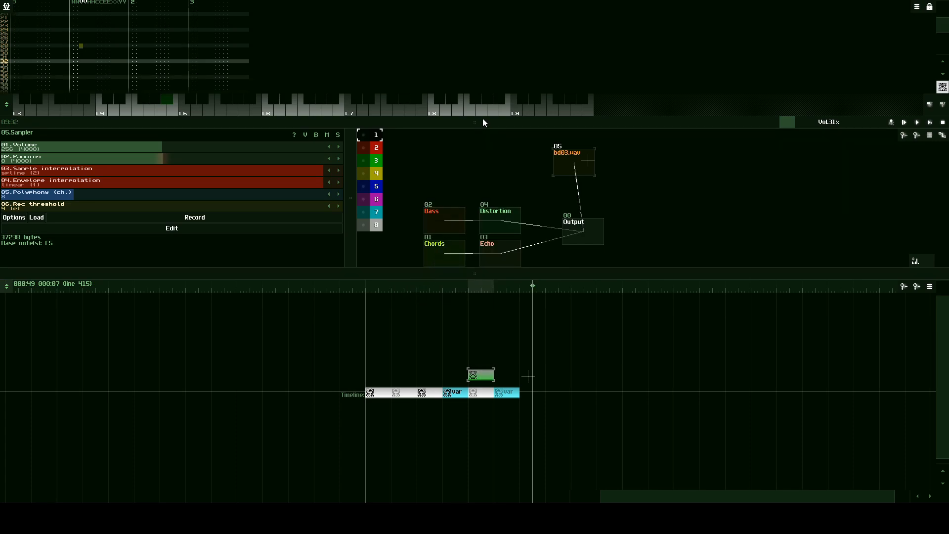
- Enlarge the pattern editor and enter C5 kick notes at lines 00 and 16 of the new pattern's first track
{"action": "left_click_drag", "start_coordinate": [462, 123], "coordinate": [424, 419]}
{"action": "left_click_drag", "start_coordinate": [942, 219], "coordinate": [941, 177]}
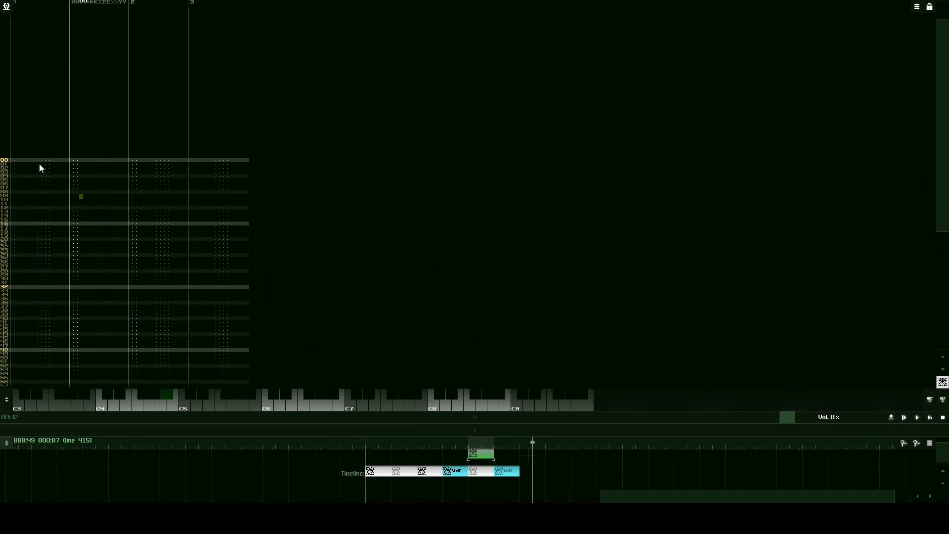
{"action": "left_click", "coordinate": [14, 159]}
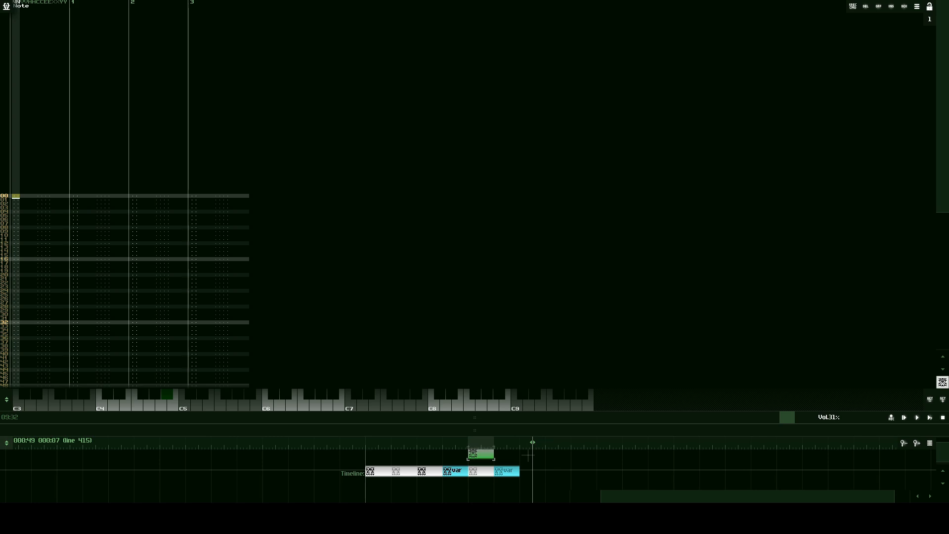
{"action": "left_click", "coordinate": [184, 403]}
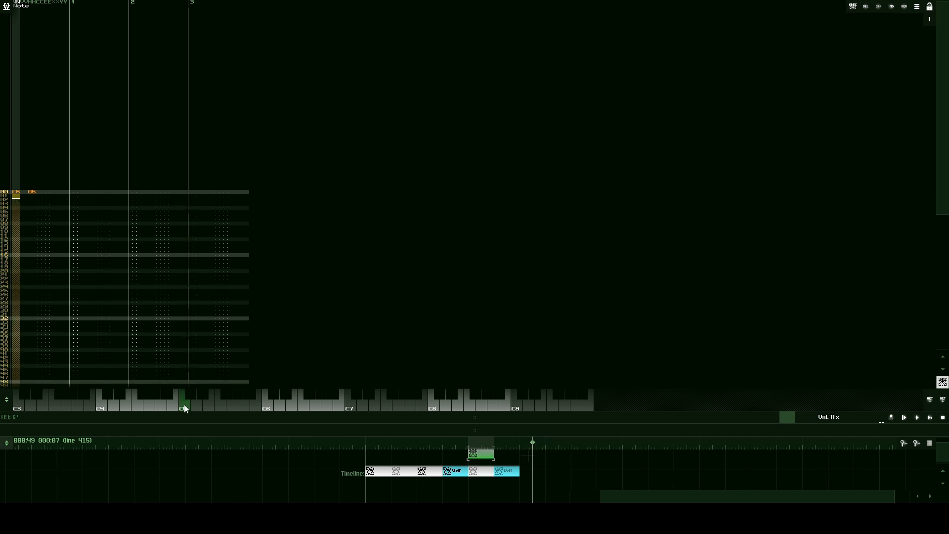
{"action": "left_click", "coordinate": [185, 403]}
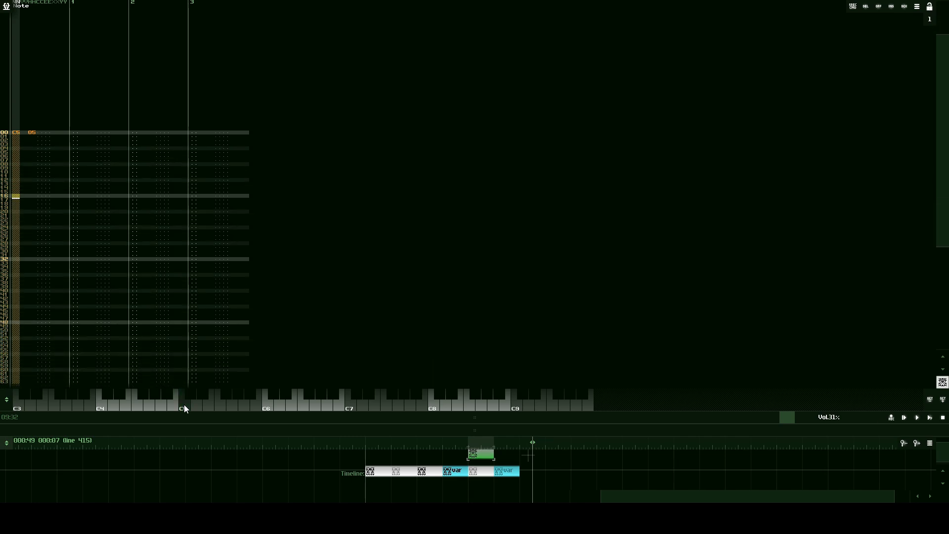
- Set the kick pattern's number of lines to 32 and clone it three times until the copies reach the end of the song
{"action": "left_click_drag", "start_coordinate": [482, 425], "coordinate": [487, 342]}
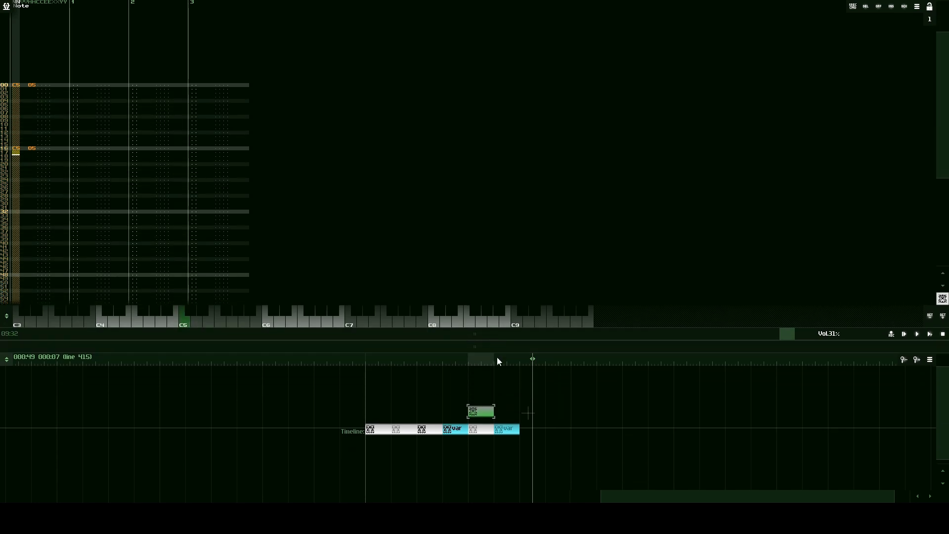
{"action": "double_click", "coordinate": [477, 411]}
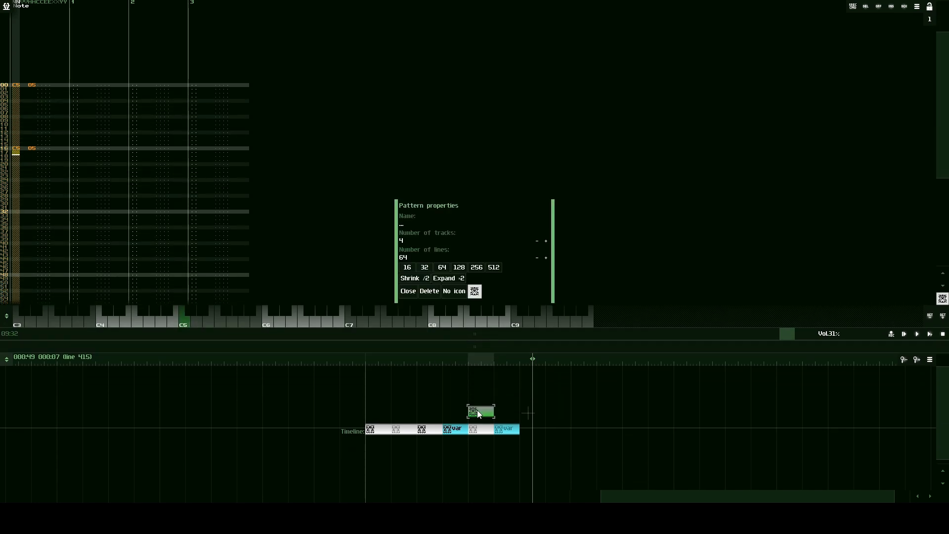
{"action": "left_click", "coordinate": [424, 267]}
{"action": "left_click", "coordinate": [408, 290]}
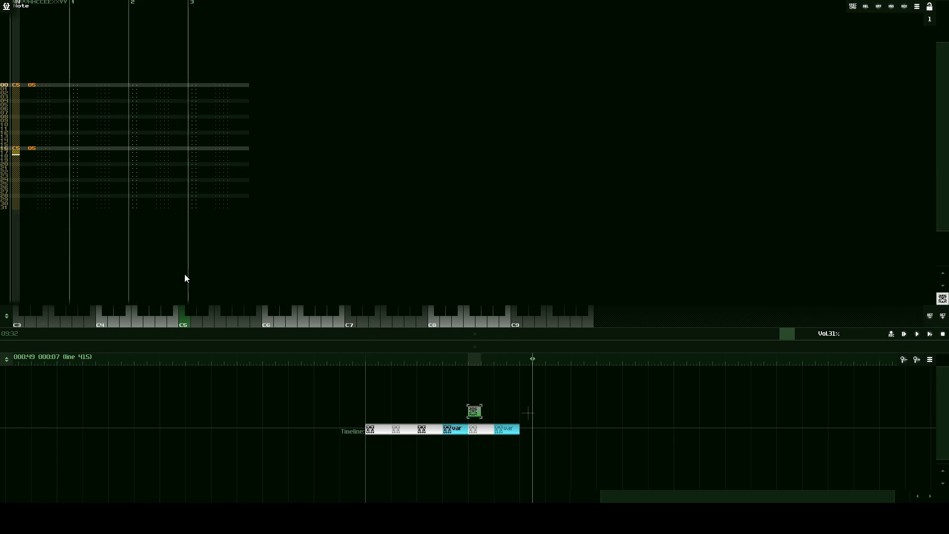
{"action": "left_click_drag", "start_coordinate": [377, 345], "coordinate": [385, 257]}
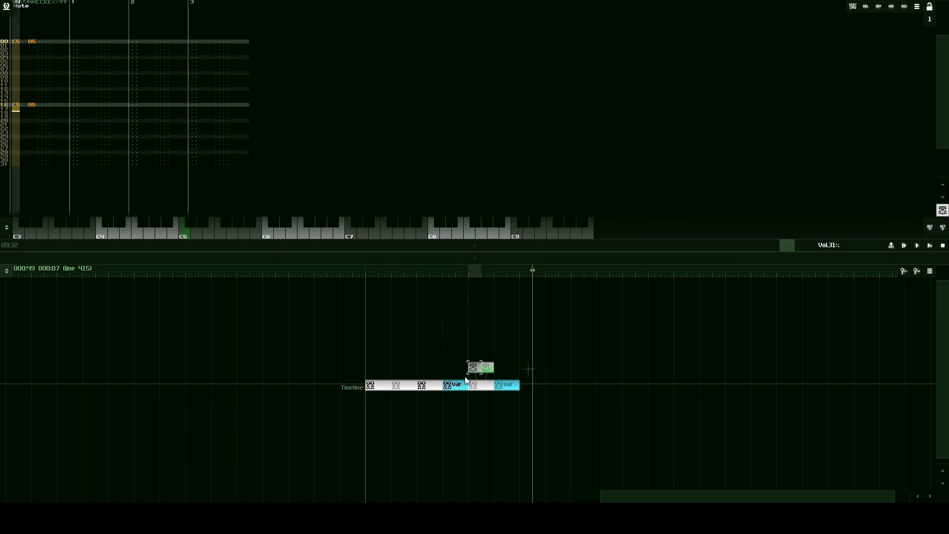
- Play the song from just before the kick patterns, set the bd03.wav sampler's volume to 399, and stop playback
{"action": "left_click", "coordinate": [467, 271]}
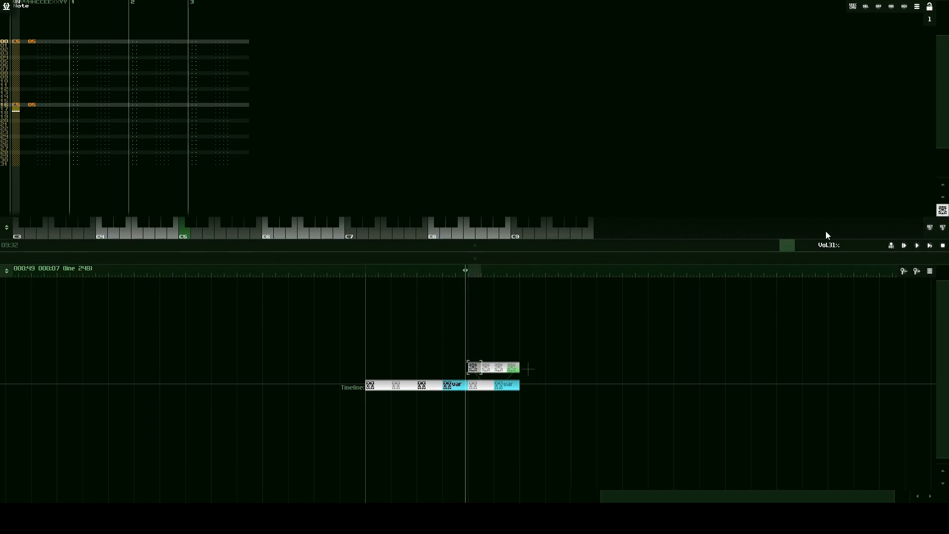
{"action": "left_click", "coordinate": [918, 245]}
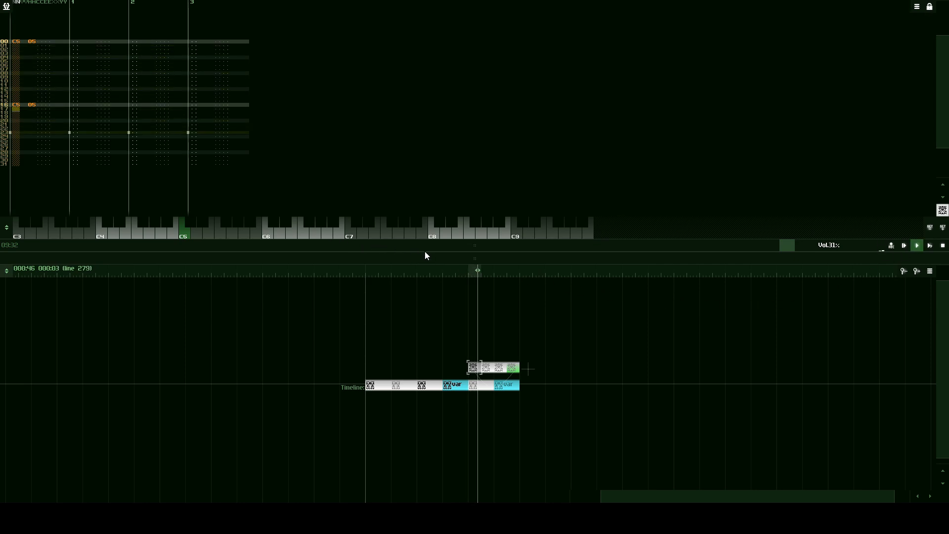
{"action": "left_click_drag", "start_coordinate": [426, 253], "coordinate": [436, 408]}
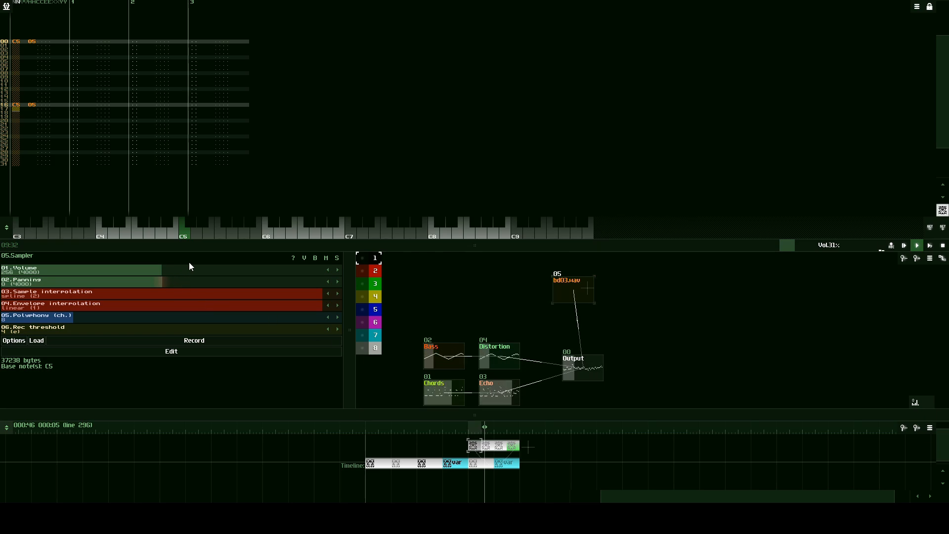
{"action": "left_click_drag", "start_coordinate": [189, 270], "coordinate": [342, 280]}
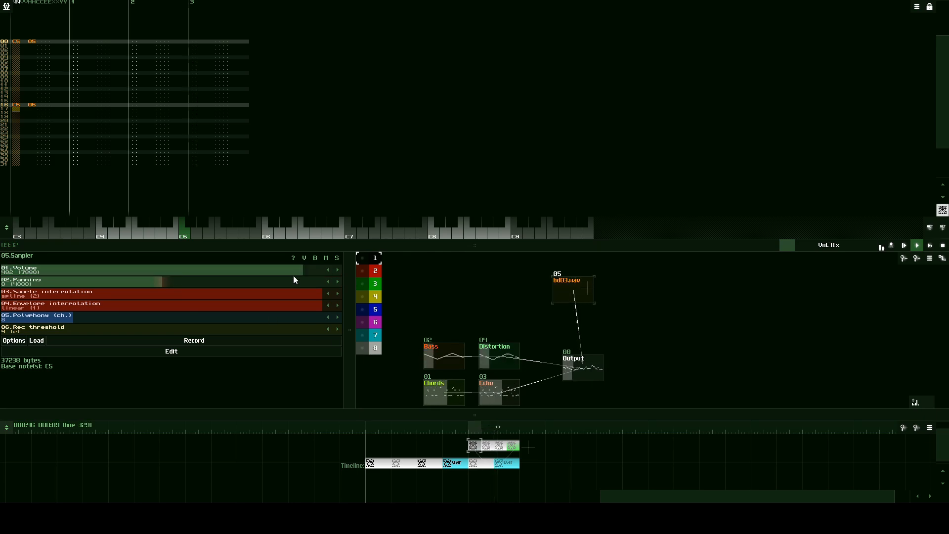
{"action": "left_click_drag", "start_coordinate": [304, 266], "coordinate": [251, 272]}
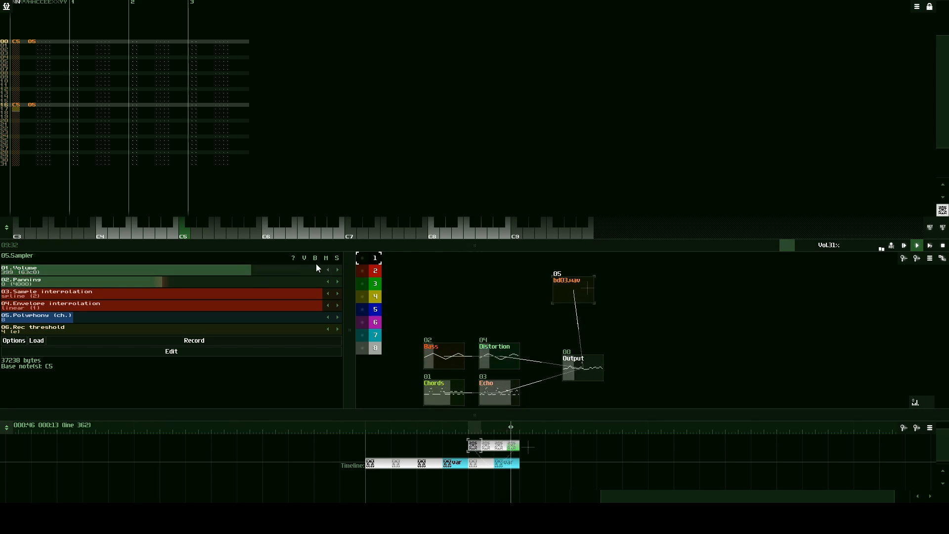
{"action": "left_click", "coordinate": [942, 247]}
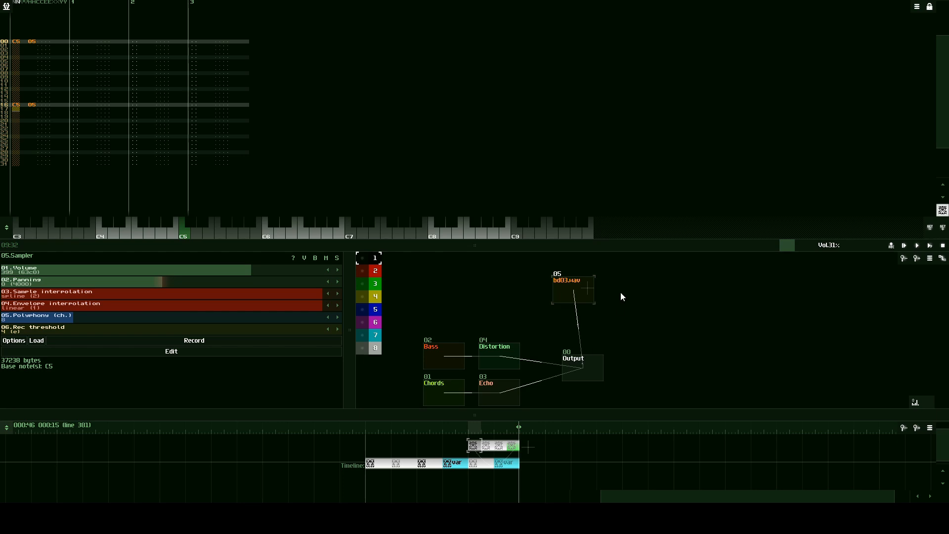
- Shift the bd03.wav module aside, start loading a new module next to it, and open the drums/snare folder
{"action": "left_click_drag", "start_coordinate": [573, 283], "coordinate": [554, 280]}
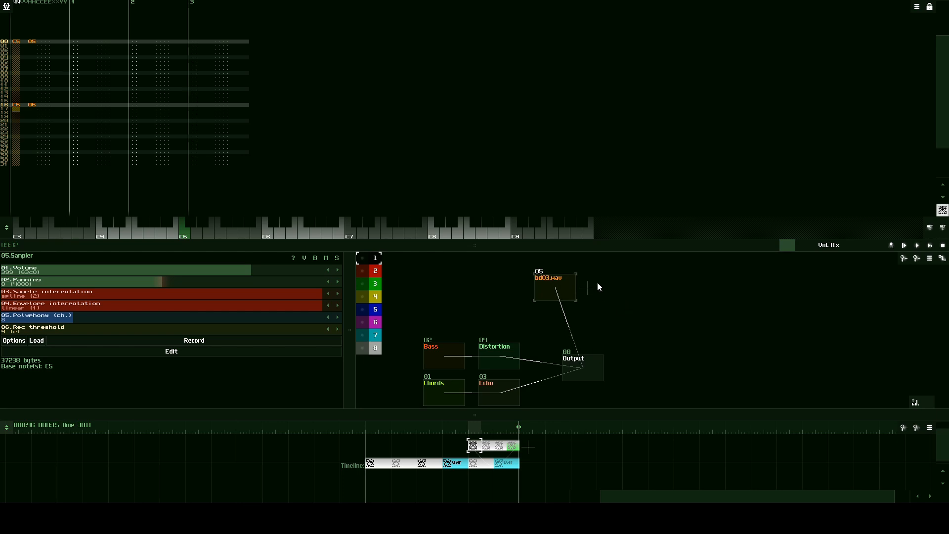
{"action": "double_click", "coordinate": [609, 289]}
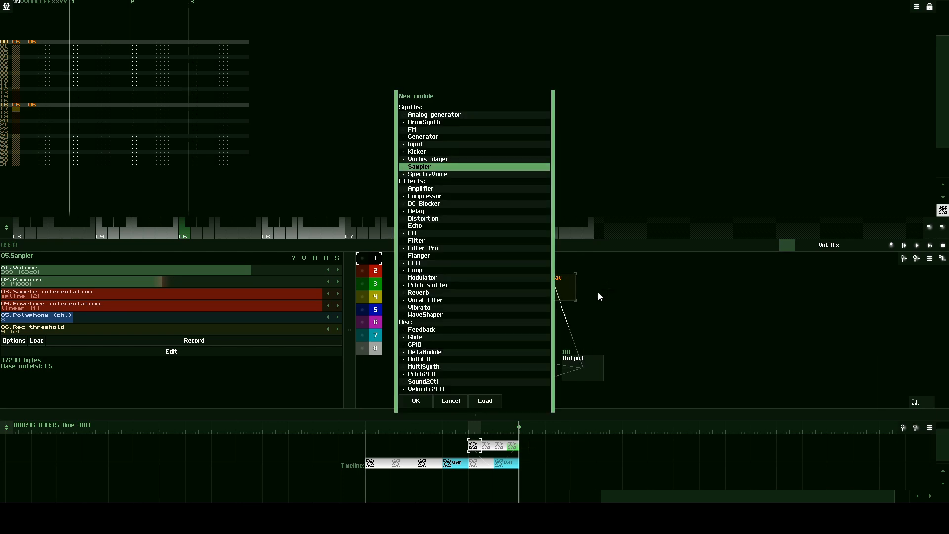
{"action": "left_click", "coordinate": [482, 401]}
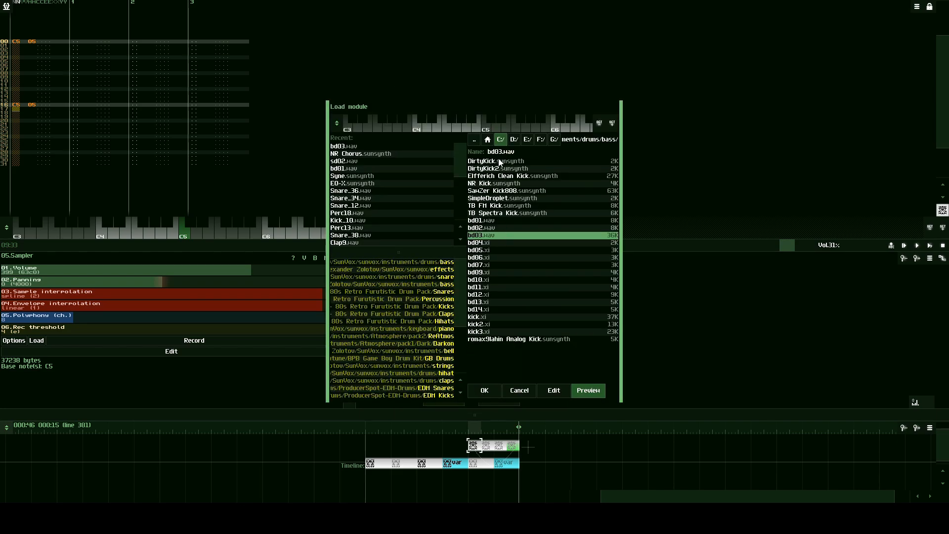
{"action": "left_click", "coordinate": [474, 141]}
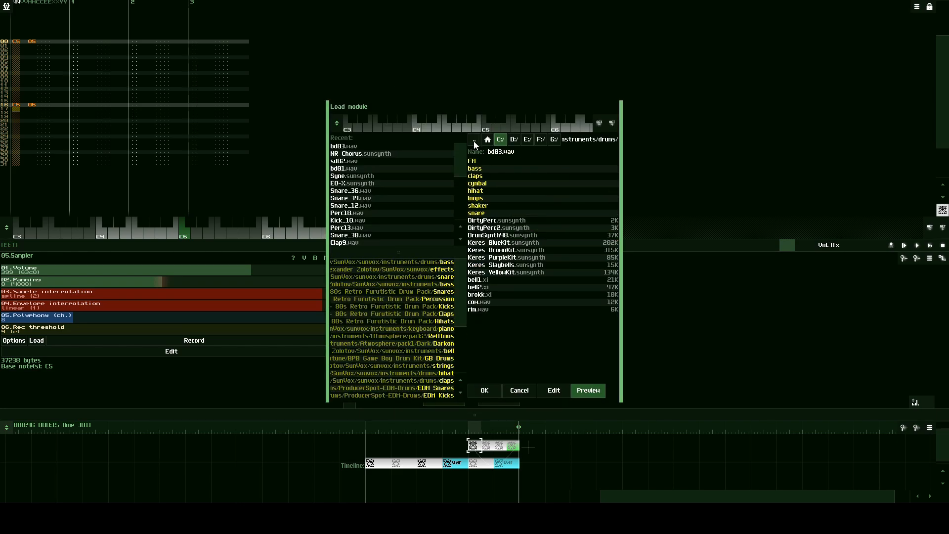
{"action": "left_click", "coordinate": [484, 213]}
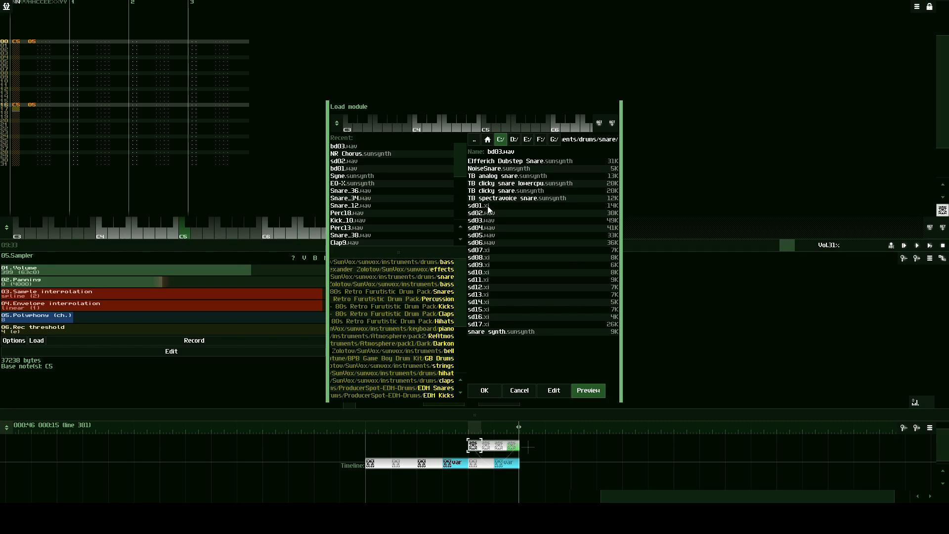
- Preview the snare samples sd01.xi, sd02.wav and sd03.wav, and load sd02.wav as a new sampler module
{"action": "left_click", "coordinate": [488, 205]}
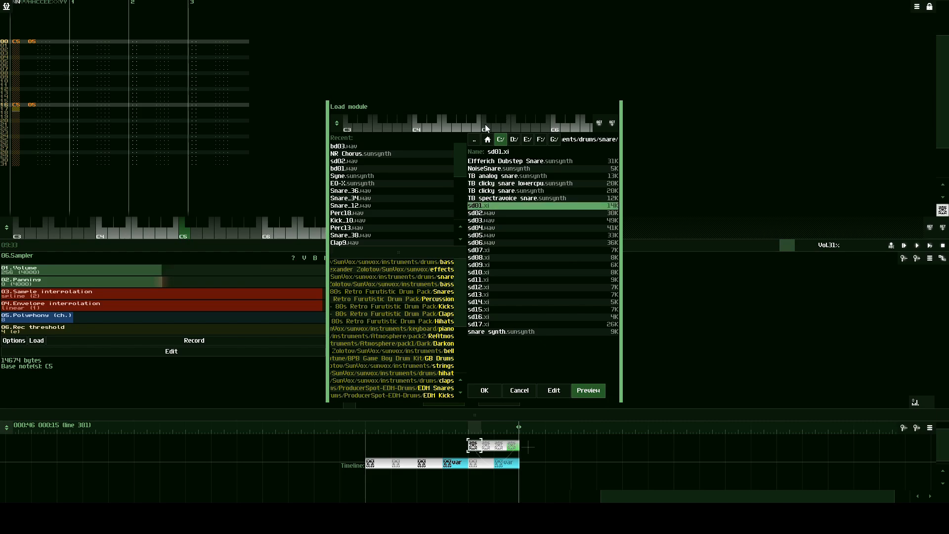
{"action": "left_click", "coordinate": [491, 214]}
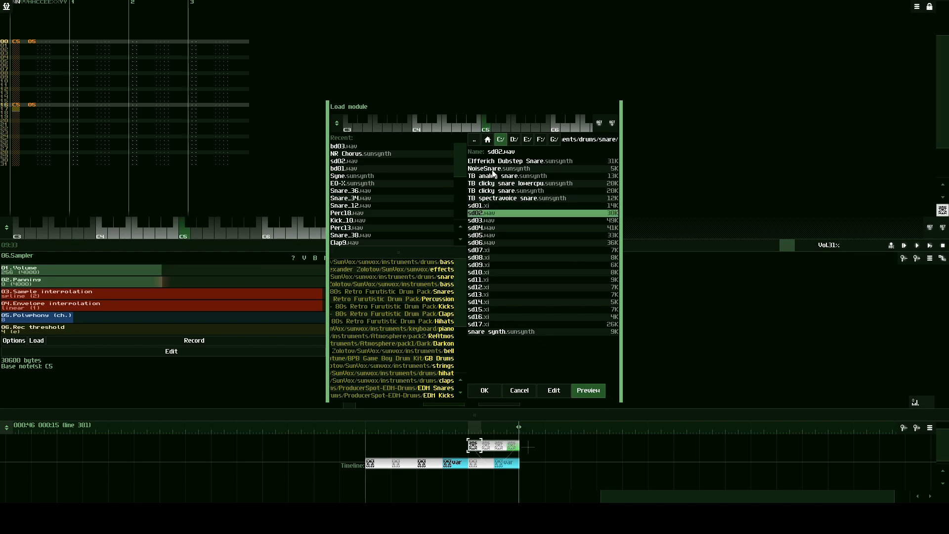
{"action": "left_click", "coordinate": [494, 220]}
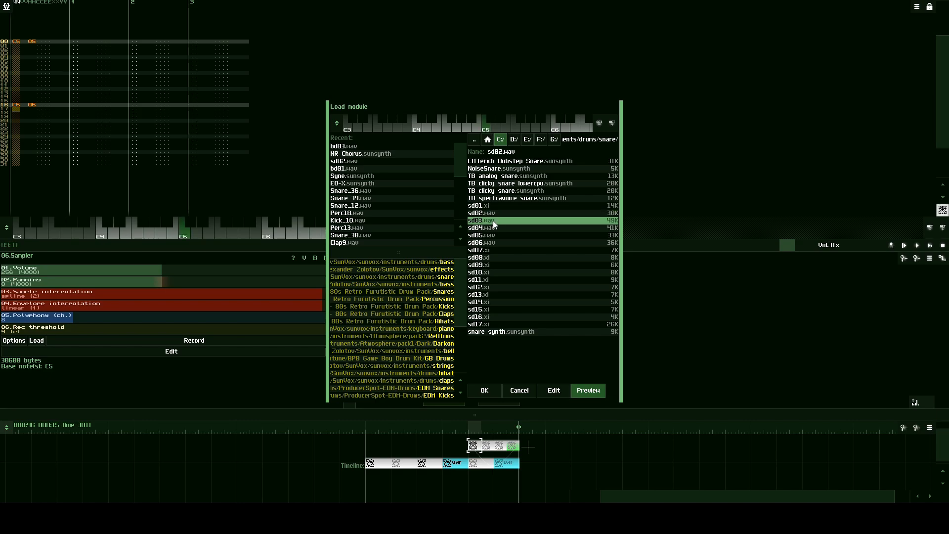
{"action": "left_click", "coordinate": [496, 214]}
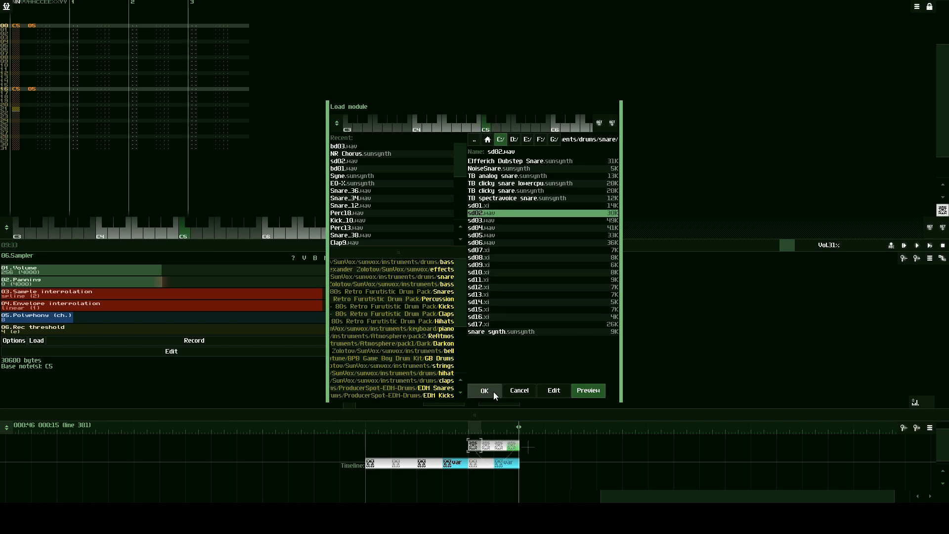
{"action": "left_click", "coordinate": [485, 390]}
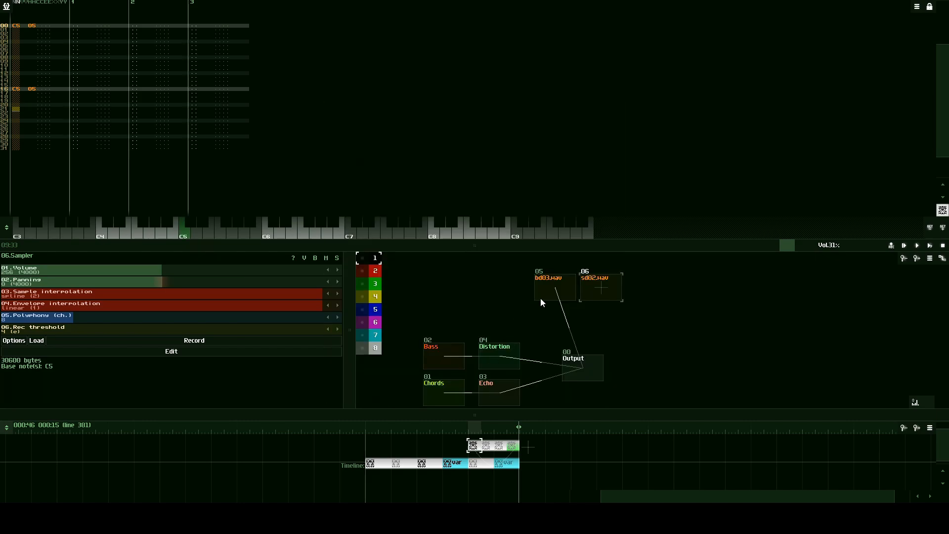
- Close the snare module's properties and connect the sd02.wav sampler to Output
{"action": "left_click", "coordinate": [596, 292]}
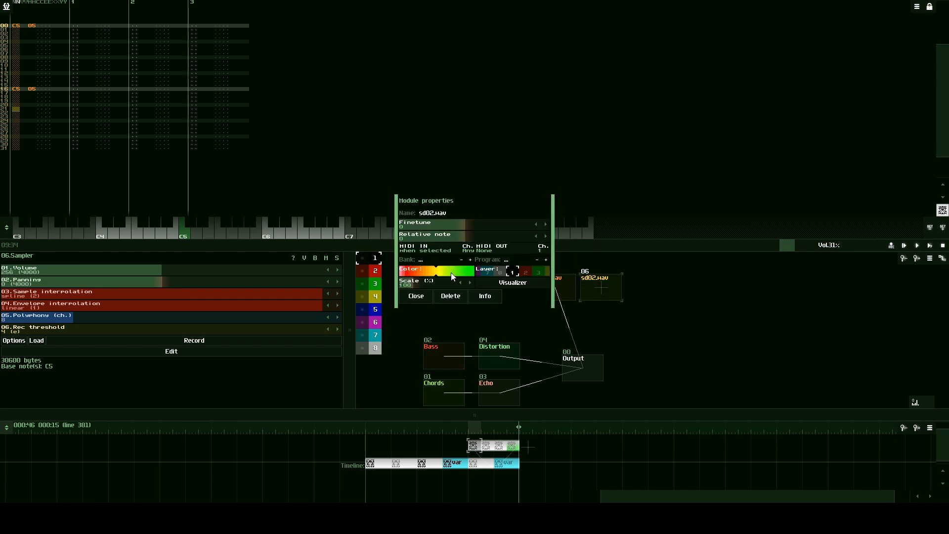
{"action": "left_click", "coordinate": [416, 297]}
{"action": "left_click_drag", "start_coordinate": [654, 280], "coordinate": [588, 373]}
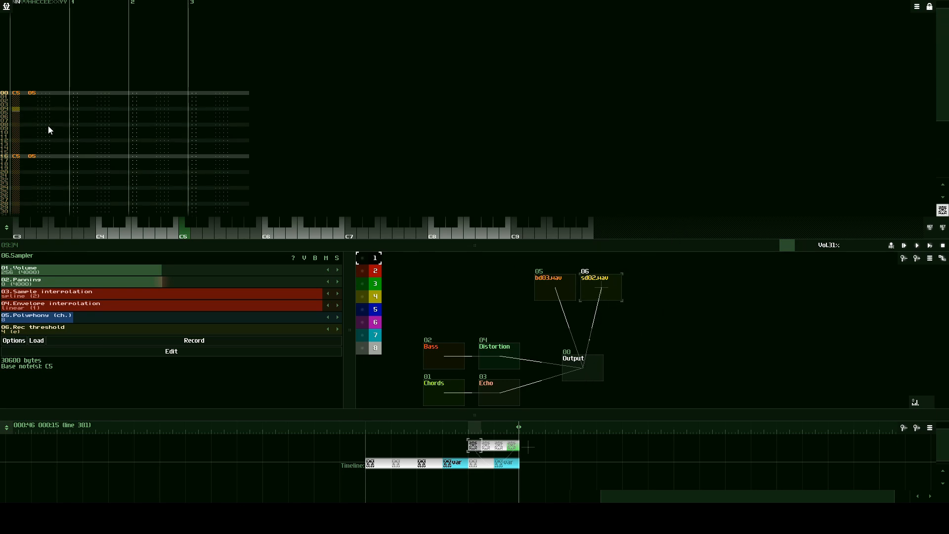
- Enter C5 snare notes with sd02.wav at lines 12 and 28 of the drum pattern's first track
{"action": "left_click", "coordinate": [49, 126]}
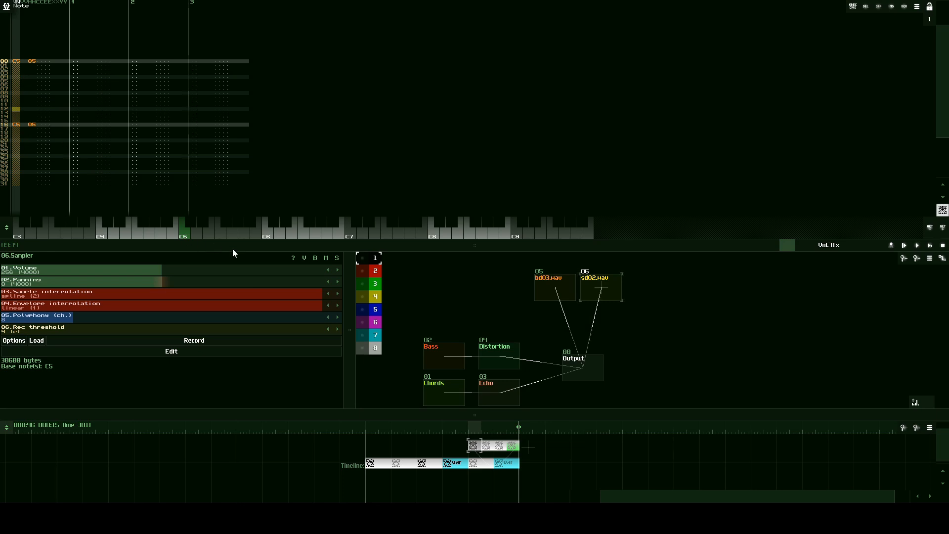
{"action": "left_click", "coordinate": [185, 233]}
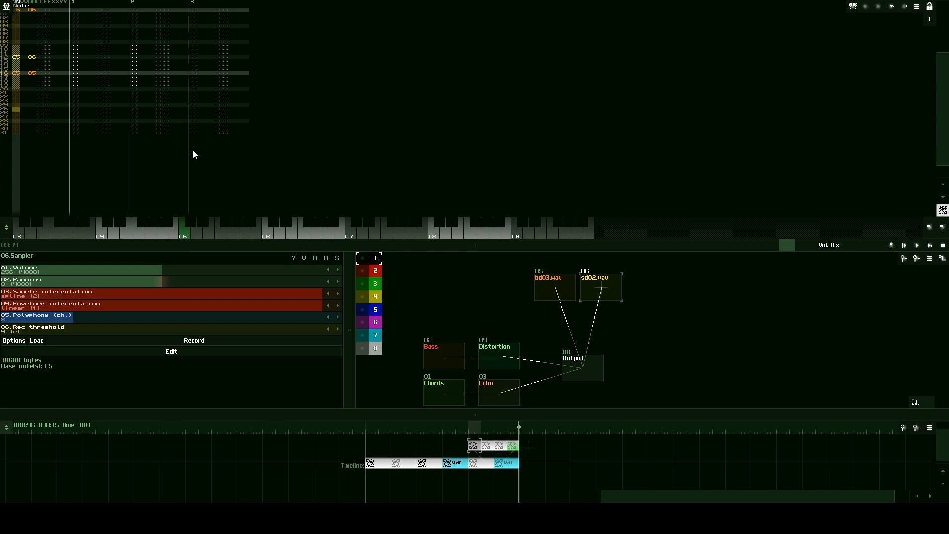
{"action": "left_click", "coordinate": [183, 236]}
- Select the bd03.wav sampler and add a C5 kick note at line 26, two lines before the second snare
{"action": "left_click", "coordinate": [537, 292]}
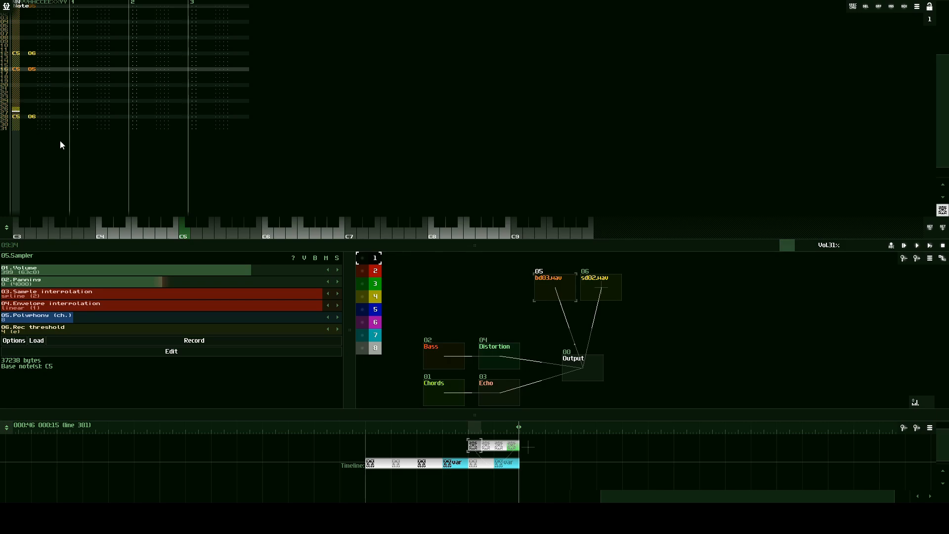
{"action": "left_click", "coordinate": [184, 233]}
{"action": "key", "text": "Up"}
{"action": "key", "text": "Up"}
{"action": "key", "text": "Up"}
{"action": "key", "text": "Up"}
{"action": "key", "text": "Up"}
{"action": "key", "text": "Up"}
{"action": "key", "text": "Up"}
{"action": "key", "text": "Up"}
{"action": "key", "text": "Up"}
{"action": "key", "text": "Up"}
{"action": "key", "text": "Up"}
{"action": "key", "text": "Up"}
{"action": "key", "text": "Up"}
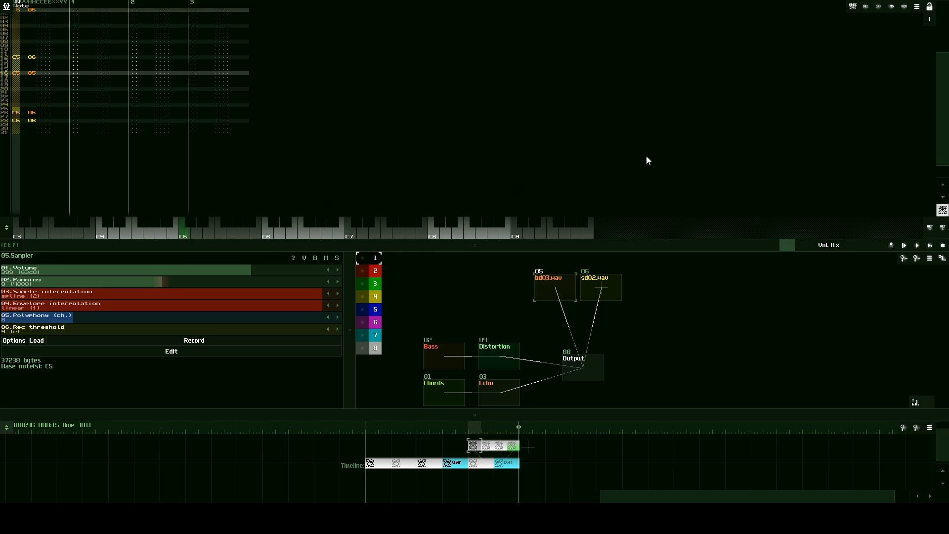
- Play the song from the first drum pattern, set the sd02.wav sampler's volume to 375, and stop playback
{"action": "left_click", "coordinate": [929, 246]}
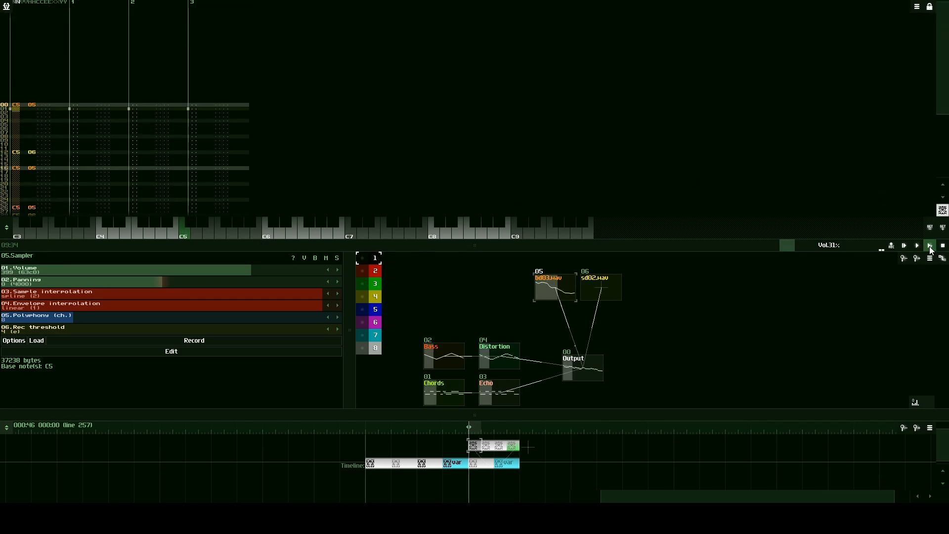
{"action": "left_click", "coordinate": [920, 244]}
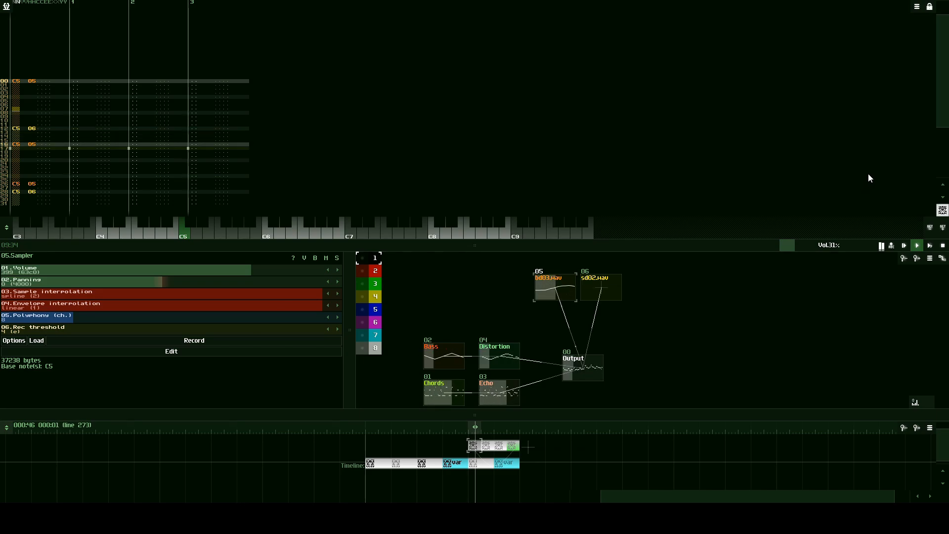
{"action": "left_click", "coordinate": [599, 287]}
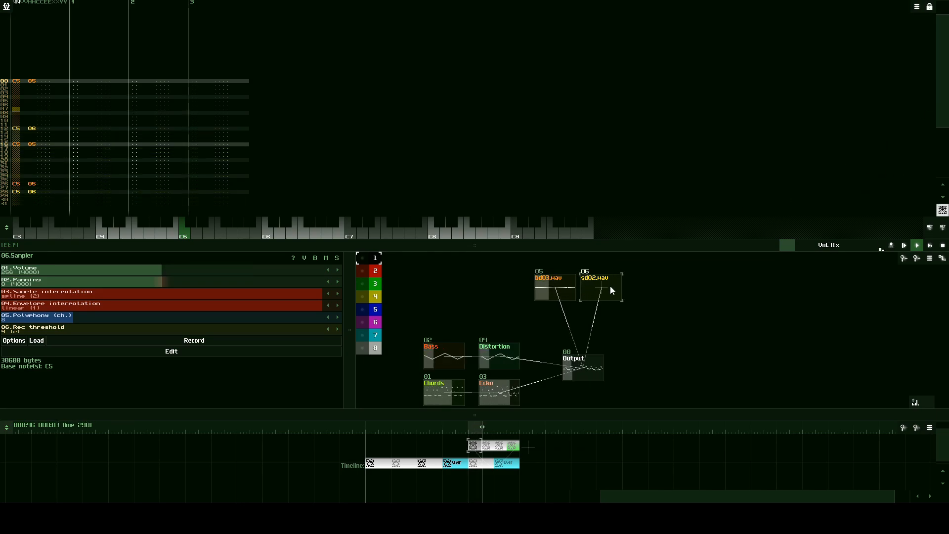
{"action": "left_click_drag", "start_coordinate": [201, 273], "coordinate": [281, 266]}
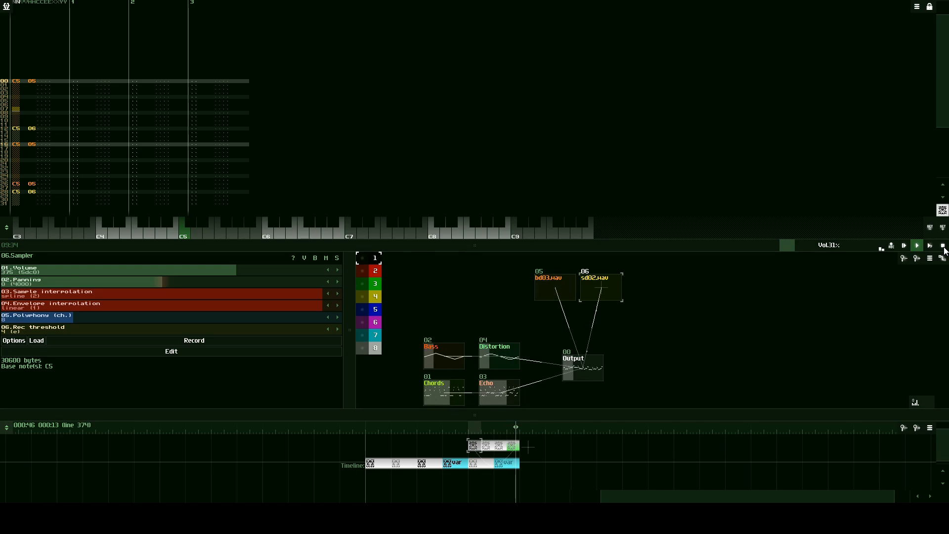
{"action": "left_click", "coordinate": [943, 247]}
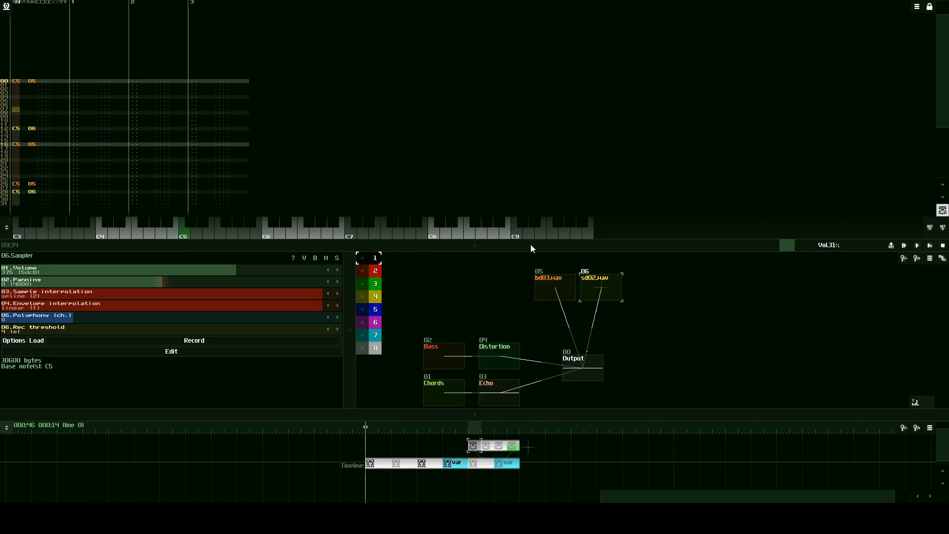
- Preview hihat02.wav through hihat04.wav in the drums/hihat sample folder, then leave the module loader without loading a sample
{"action": "left_click_drag", "start_coordinate": [531, 245], "coordinate": [505, 146]}
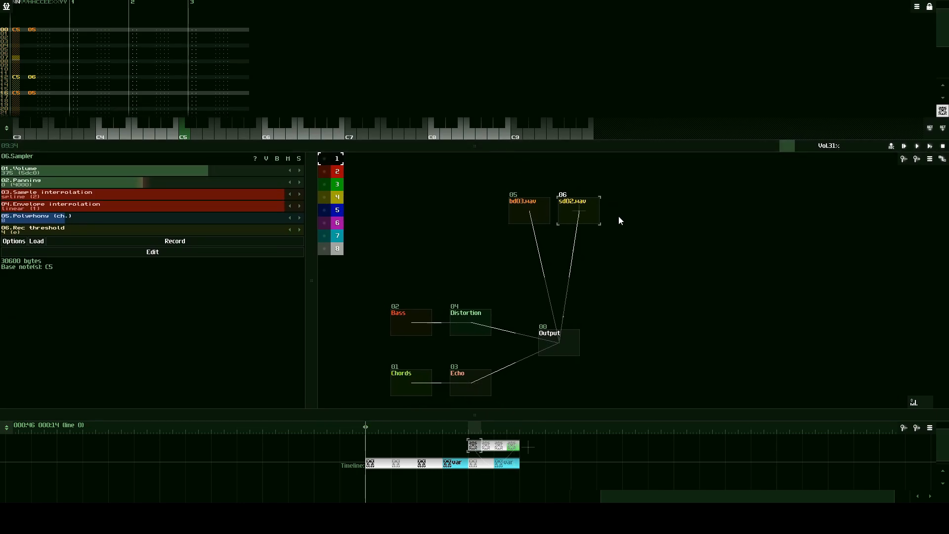
{"action": "left_click_drag", "start_coordinate": [650, 229], "coordinate": [576, 239]}
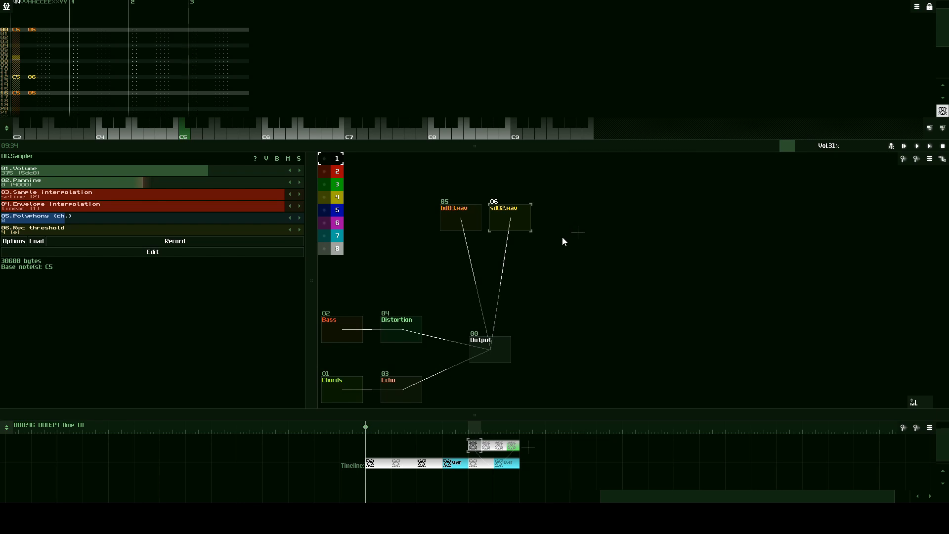
{"action": "double_click", "coordinate": [562, 237]}
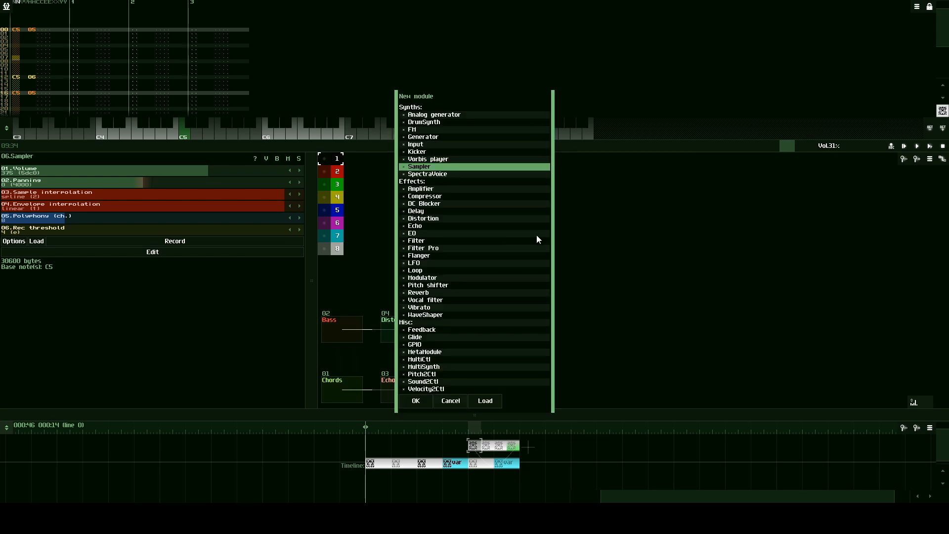
{"action": "left_click", "coordinate": [488, 399]}
{"action": "left_click", "coordinate": [473, 139]}
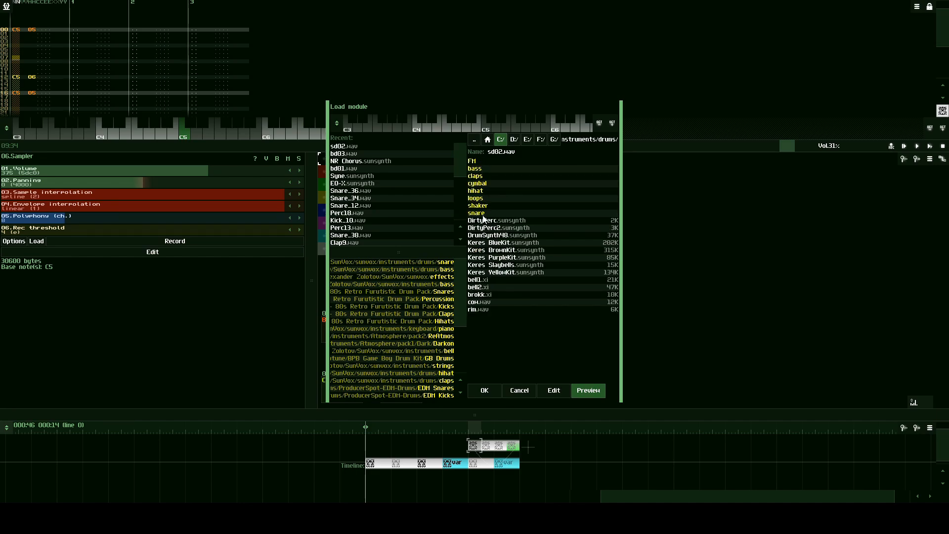
{"action": "left_click", "coordinate": [479, 192]}
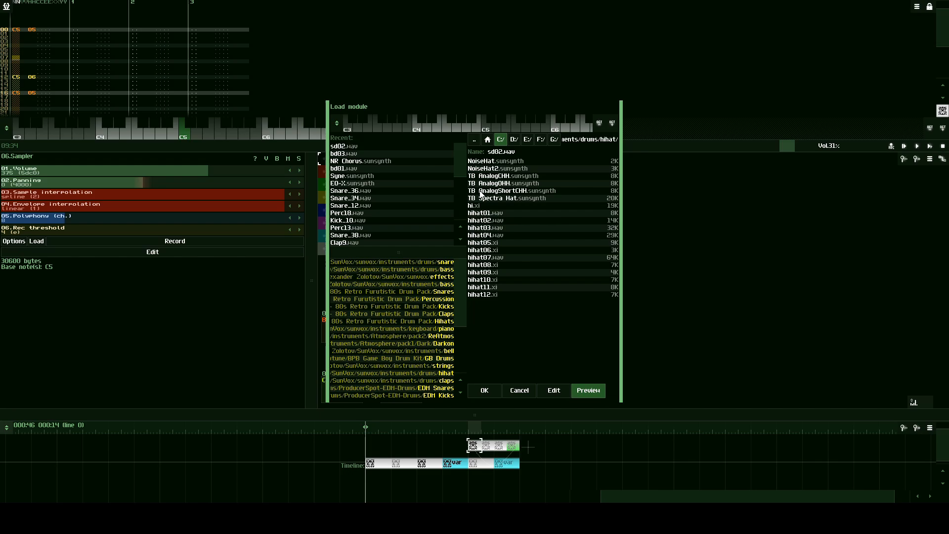
{"action": "left_click", "coordinate": [511, 218]}
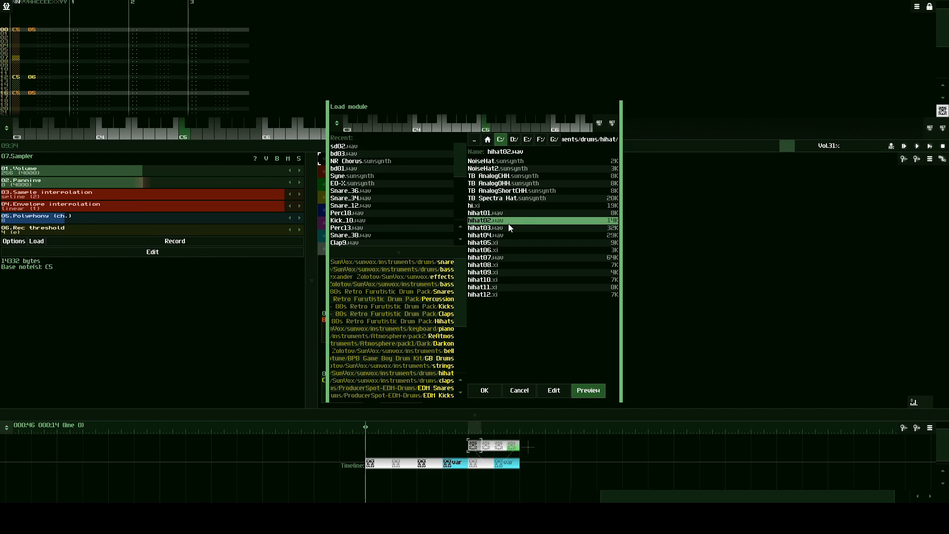
{"action": "key", "text": "Down"}
{"action": "key", "text": "Down"}
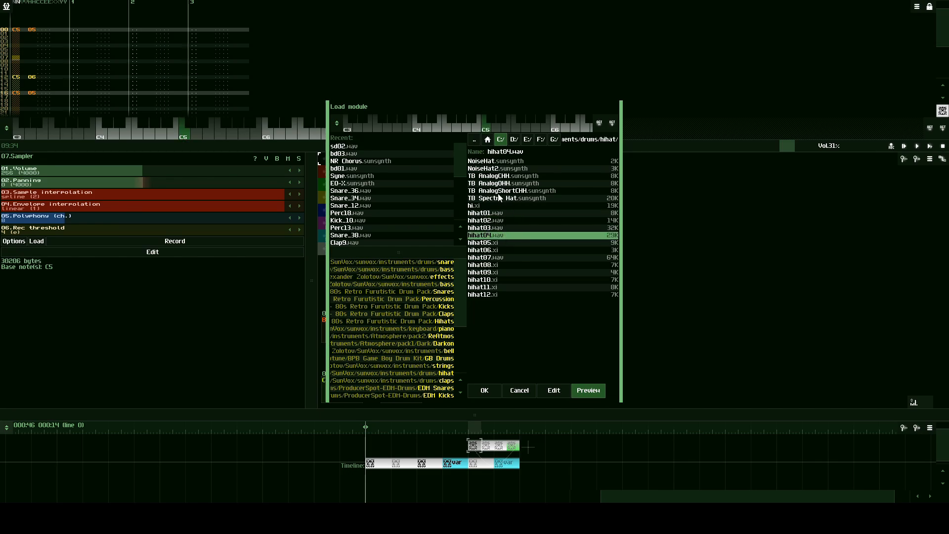
{"action": "left_click", "coordinate": [485, 129]}
{"action": "left_click", "coordinate": [520, 391]}
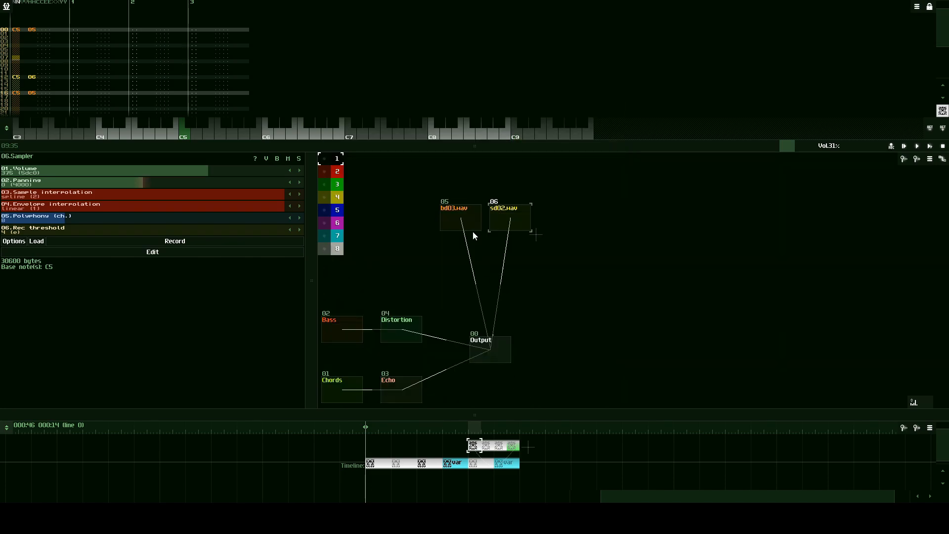
- Add an Analog generator module beside the sd02.wav sampler and set its waveform to noise (sampler)
{"action": "double_click", "coordinate": [629, 237]}
{"action": "left_click", "coordinate": [432, 115]}
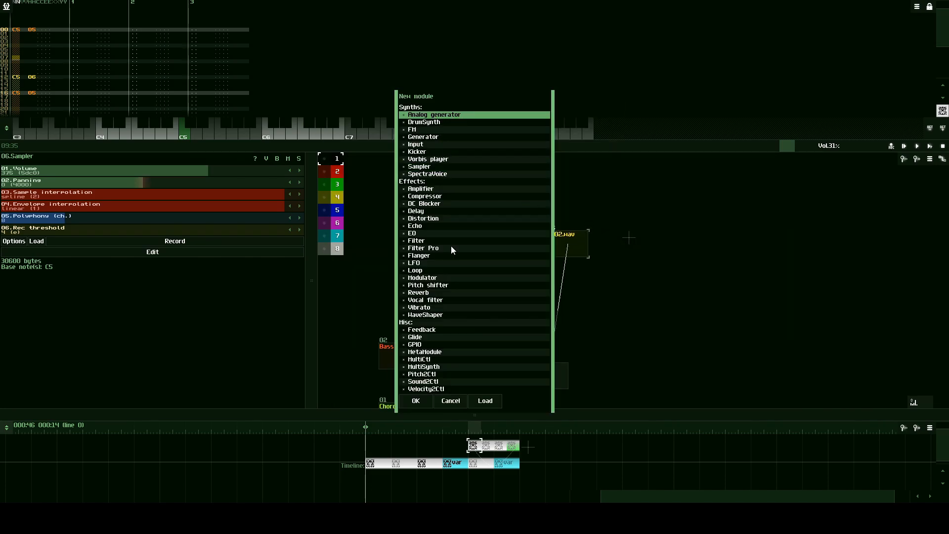
{"action": "left_click", "coordinate": [423, 405]}
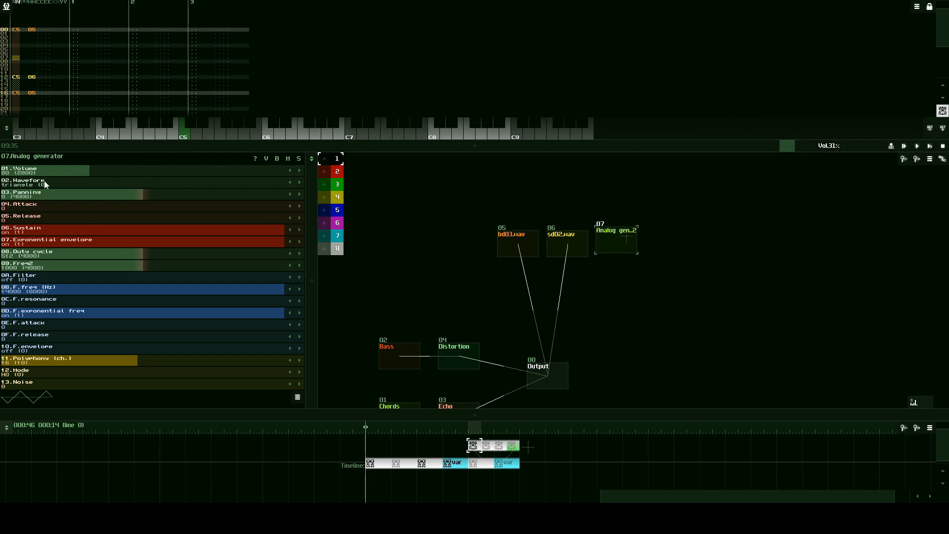
{"action": "left_click_drag", "start_coordinate": [43, 183], "coordinate": [94, 185]}
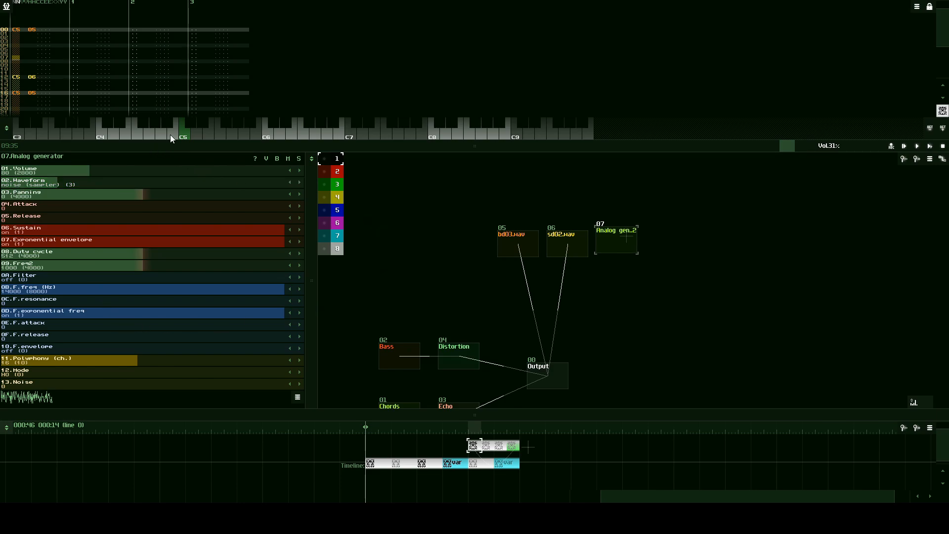
- Connect the new Analog generator to Output and audition its noise on the keyboard
{"action": "left_click_drag", "start_coordinate": [187, 134], "coordinate": [280, 137]}
{"action": "left_click_drag", "start_coordinate": [612, 241], "coordinate": [547, 367]}
{"action": "left_click_drag", "start_coordinate": [188, 135], "coordinate": [135, 141]}
- Switch off the Analog generator's sustain and set its release to 185, auditioning the sound in between
{"action": "left_click_drag", "start_coordinate": [308, 216], "coordinate": [345, 185]}
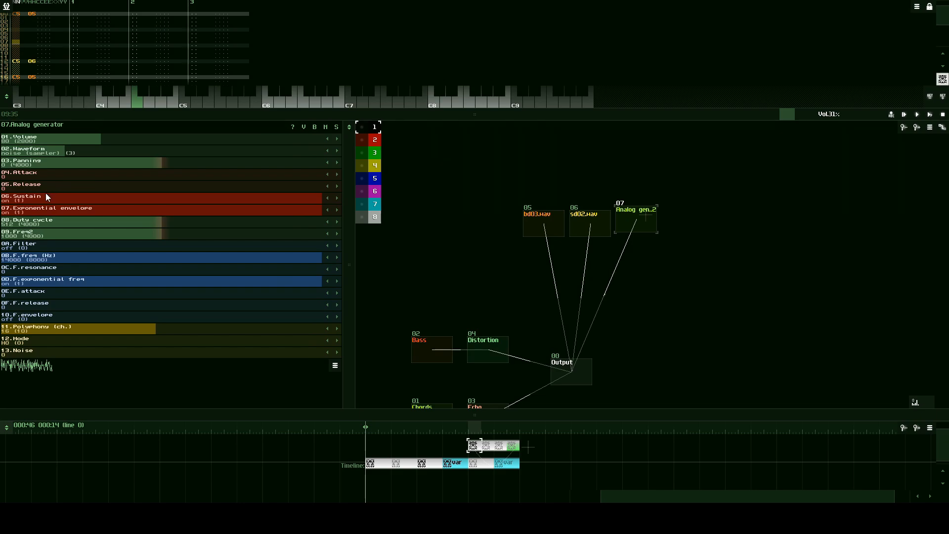
{"action": "left_click", "coordinate": [327, 197]}
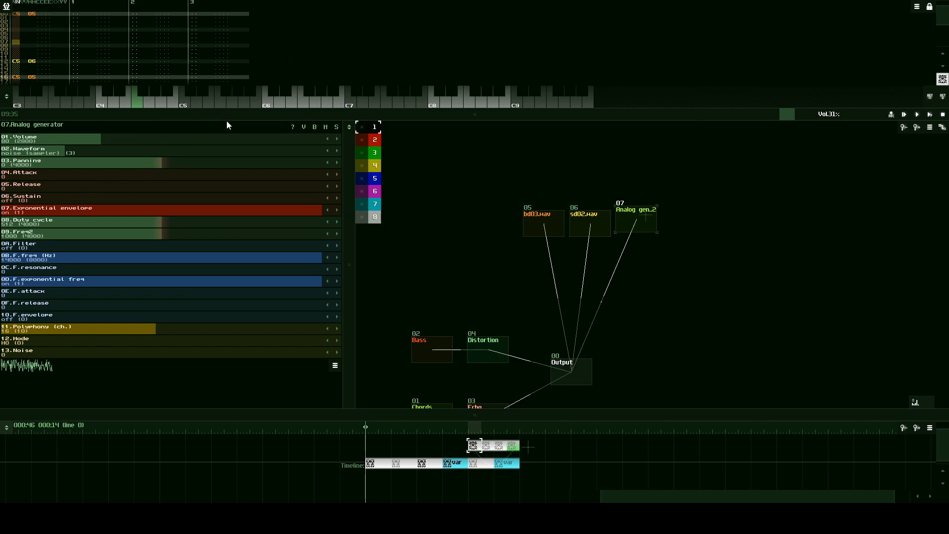
{"action": "left_click_drag", "start_coordinate": [265, 102], "coordinate": [316, 115]}
{"action": "left_click_drag", "start_coordinate": [29, 189], "coordinate": [34, 186]}
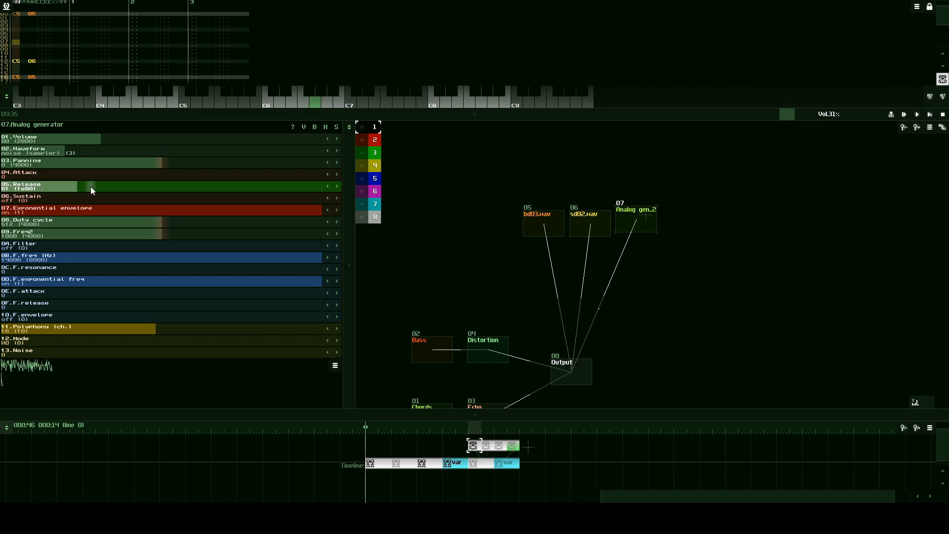
{"action": "left_click_drag", "start_coordinate": [107, 184], "coordinate": [0, 187]}
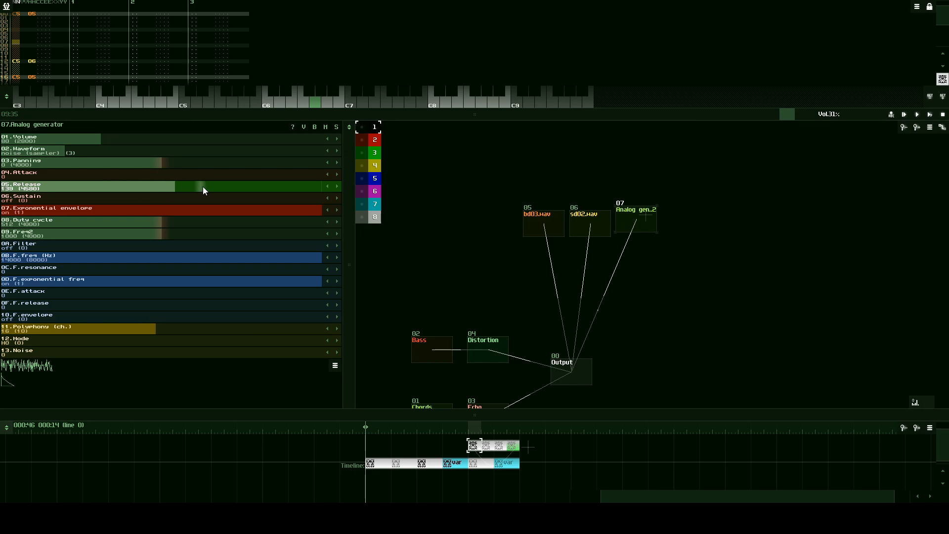
{"action": "mouse_move", "coordinate": [260, 185]}
{"action": "left_mouse_down"}
{"action": "mouse_move", "coordinate": [229, 187]}
{"action": "mouse_move", "coordinate": [256, 178]}
{"action": "left_mouse_up"}
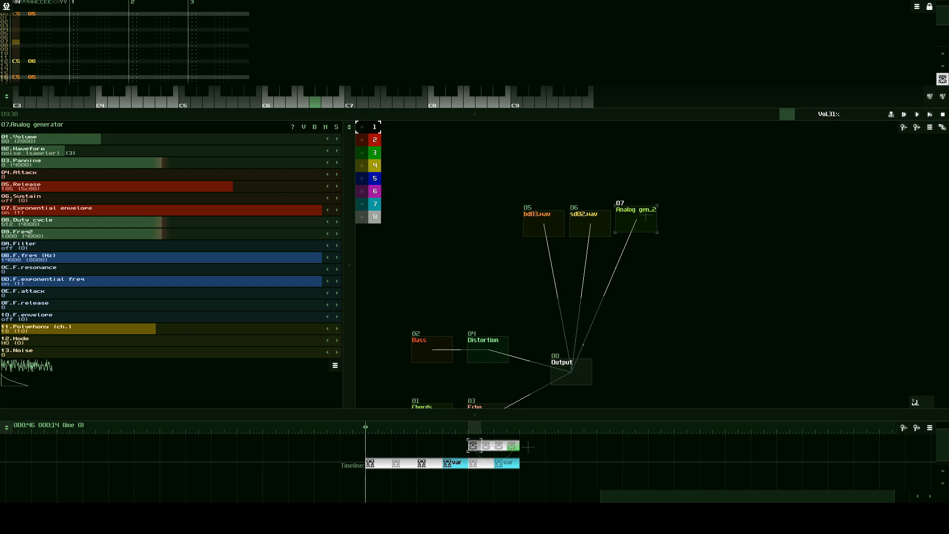
- Audition the Analog generator's noise at several pitches across the keyboard, ending on C5
{"action": "left_click", "coordinate": [186, 100]}
{"action": "left_click", "coordinate": [318, 102]}
{"action": "left_click", "coordinate": [375, 99]}
{"action": "left_click", "coordinate": [483, 98]}
{"action": "left_click", "coordinate": [181, 98]}
- Show the enlarged frequency spectrum and play C5 to examine the unfiltered noise of the Analog generator
{"action": "left_click_drag", "start_coordinate": [352, 258], "coordinate": [401, 219]}
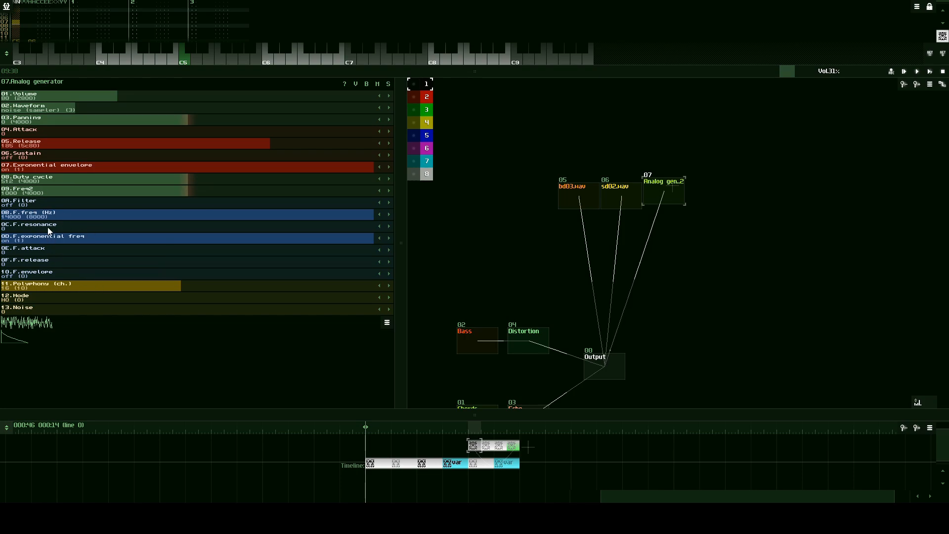
{"action": "left_click", "coordinate": [390, 203]}
{"action": "left_click", "coordinate": [379, 203]}
{"action": "left_click", "coordinate": [920, 404]}
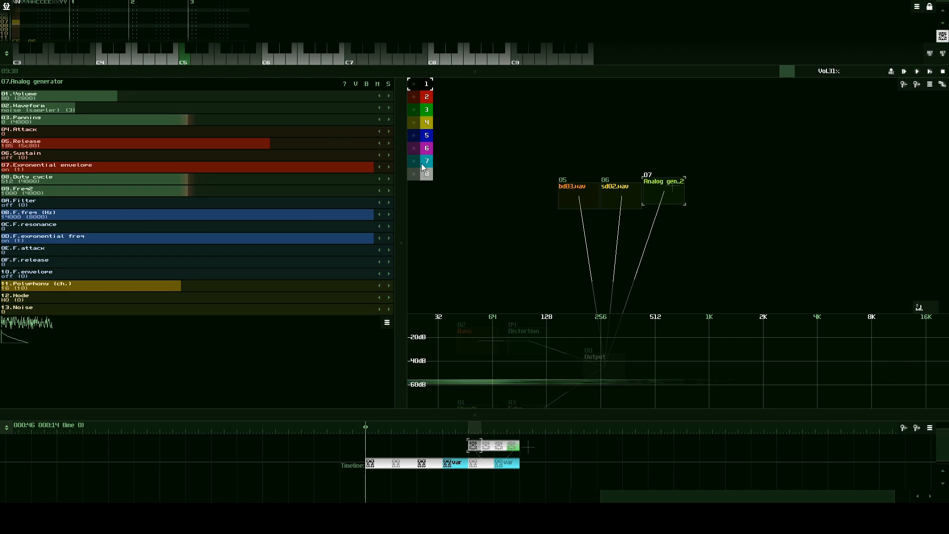
{"action": "left_click_drag", "start_coordinate": [921, 309], "coordinate": [926, 269]}
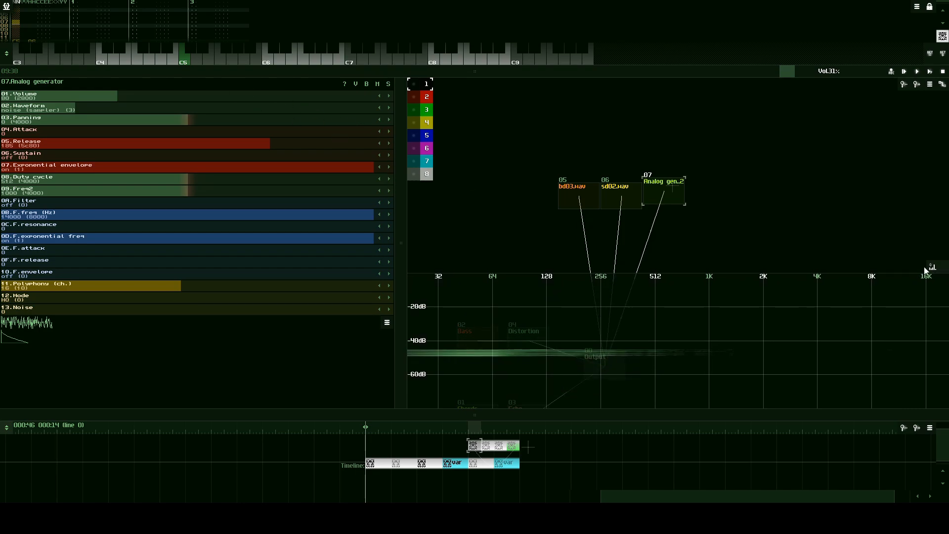
{"action": "left_click", "coordinate": [187, 63]}
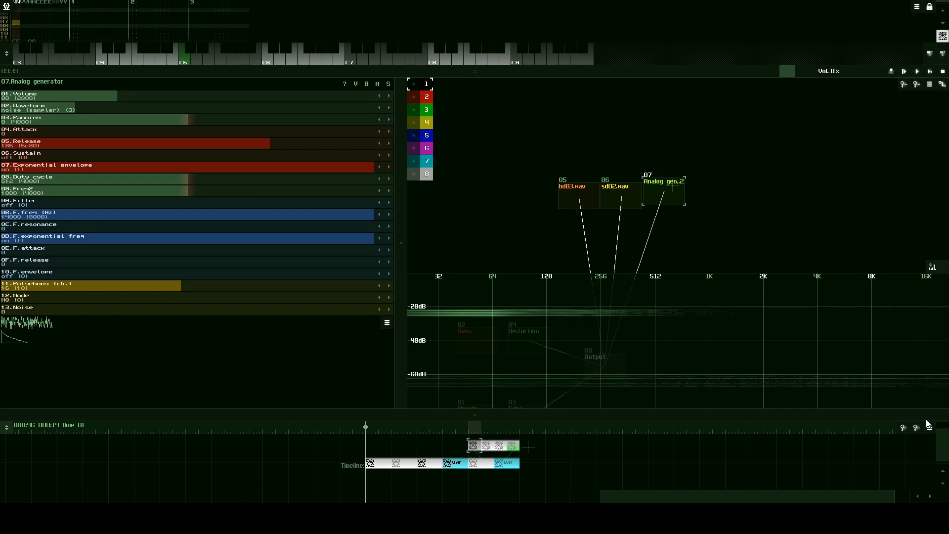
{"action": "left_click", "coordinate": [183, 62]}
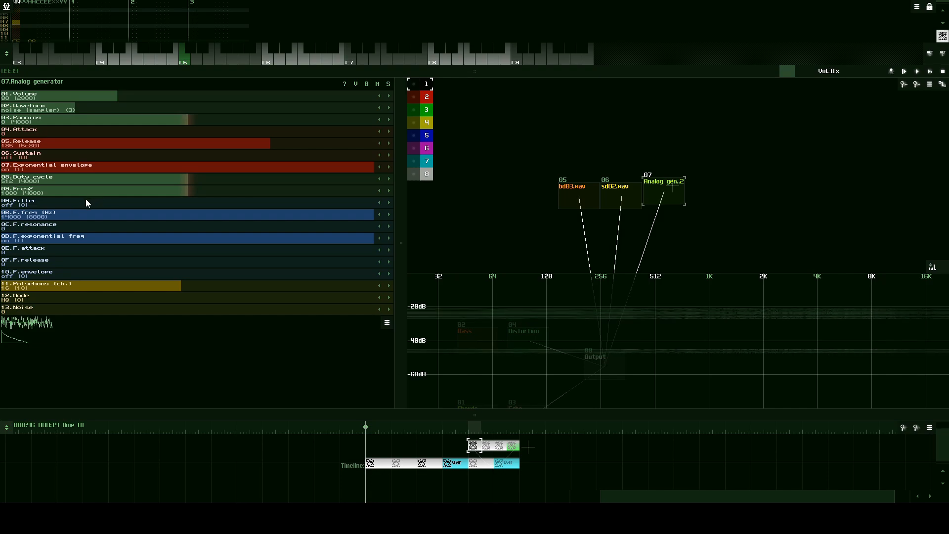
- Set the Analog generator's filter to HP 12dB, check C5 notes in the frequency spectrum, and hide the spectrum
{"action": "left_click_drag", "start_coordinate": [110, 205], "coordinate": [219, 200]}
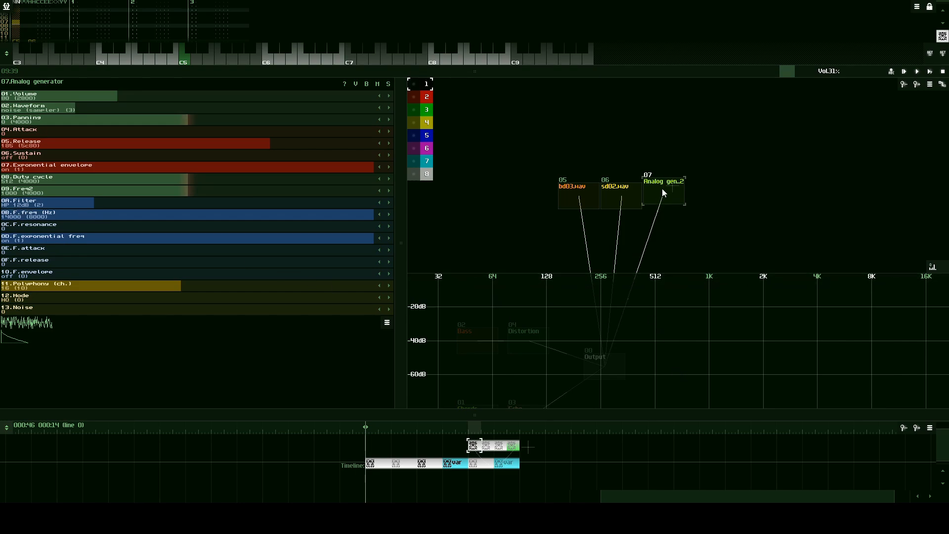
{"action": "left_click_drag", "start_coordinate": [663, 188], "coordinate": [663, 193]}
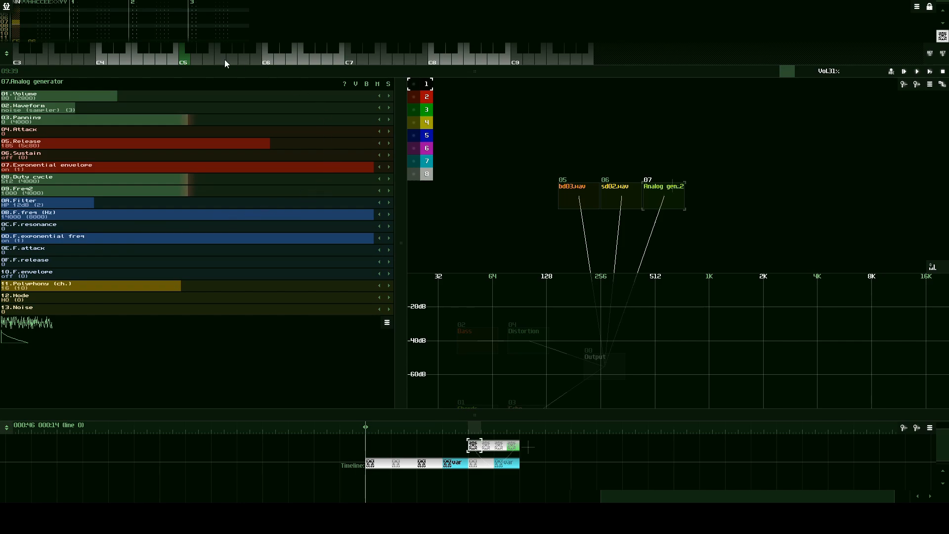
{"action": "left_click", "coordinate": [184, 62]}
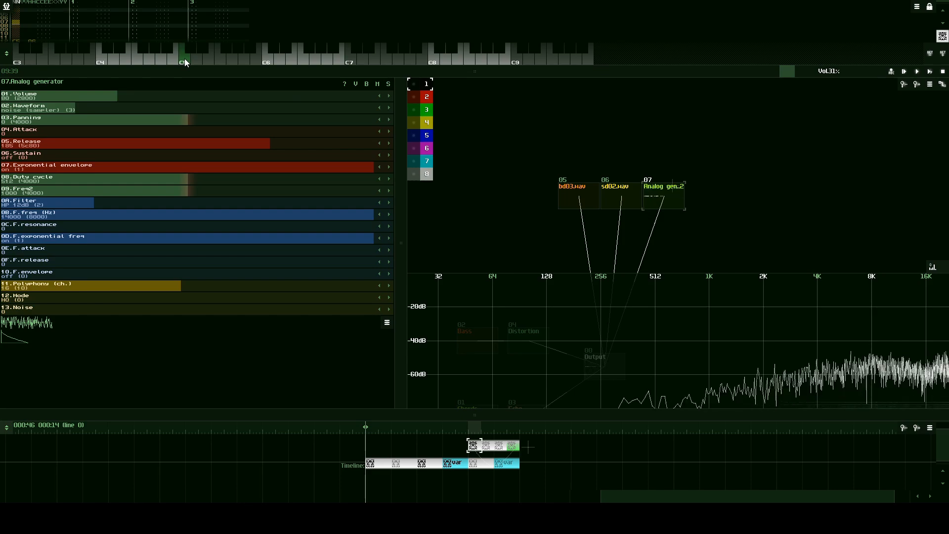
{"action": "left_click", "coordinate": [183, 62]}
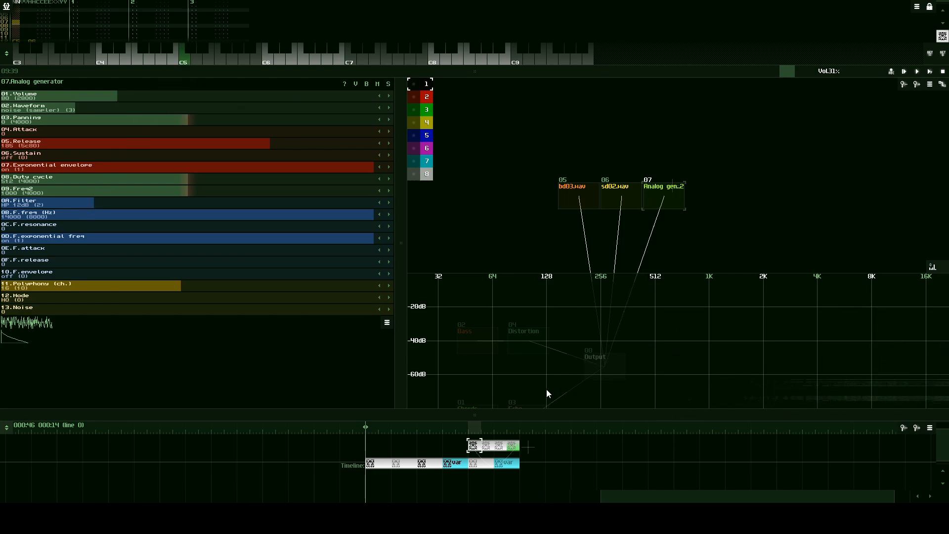
{"action": "left_click", "coordinate": [184, 62]}
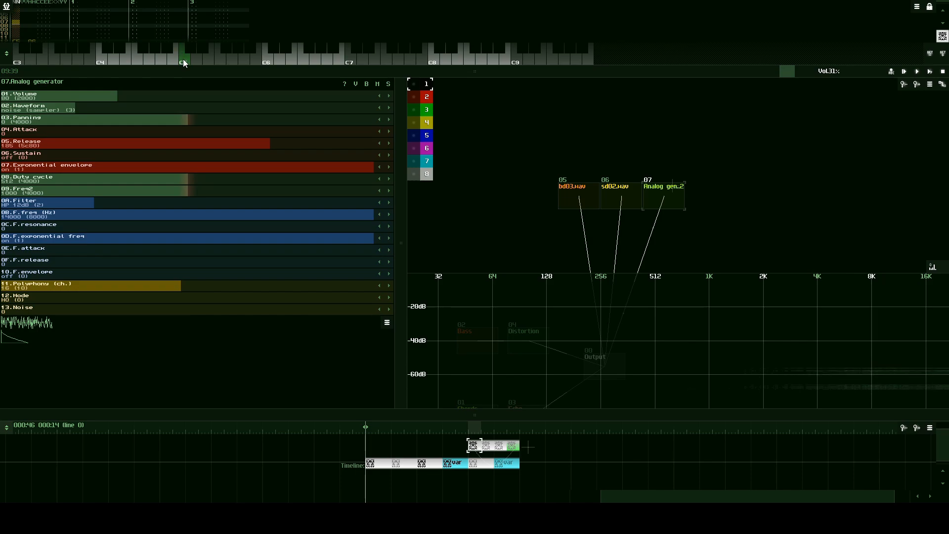
{"action": "left_click", "coordinate": [184, 62]}
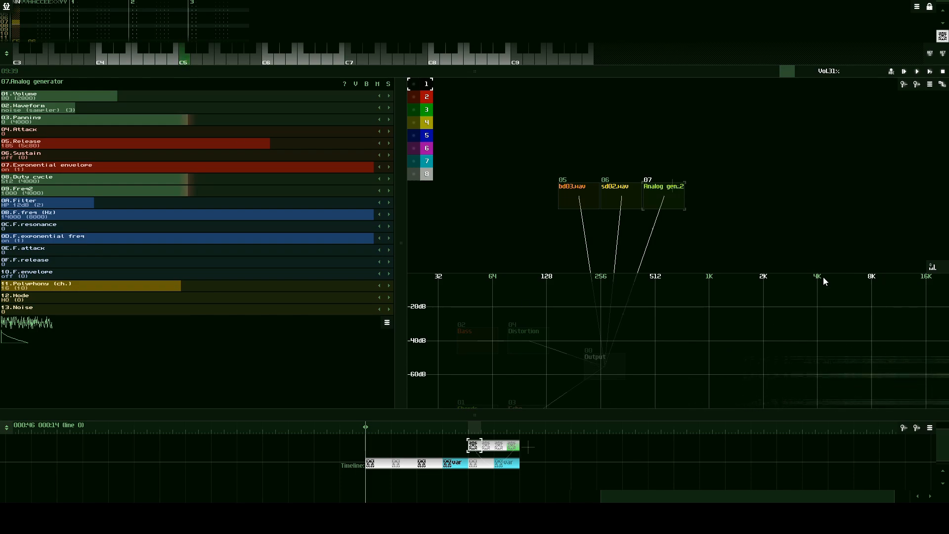
{"action": "left_click", "coordinate": [933, 268]}
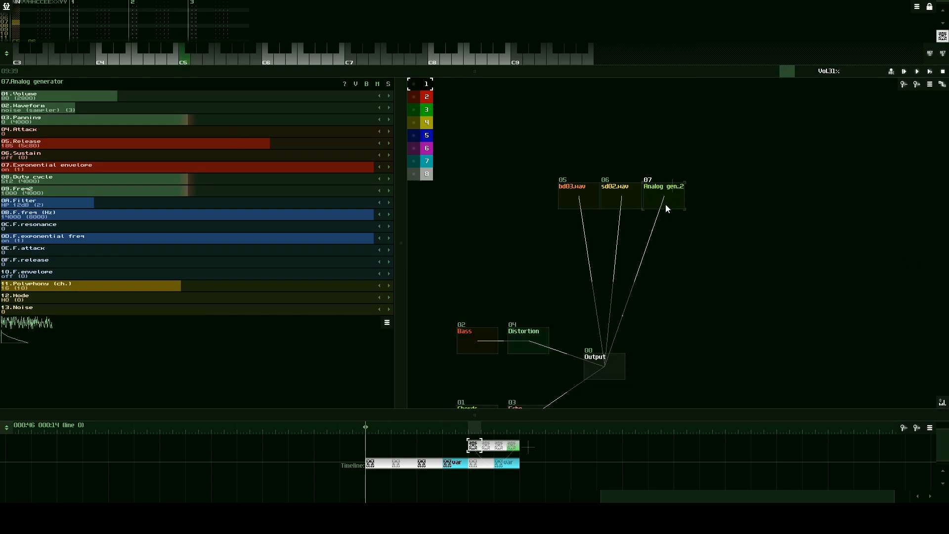
- Set the edit step to 2 and enter the Analog generator's C5 notes on every second line of track 1, from line 0 to 30
{"action": "left_click_drag", "start_coordinate": [659, 312], "coordinate": [676, 273]}
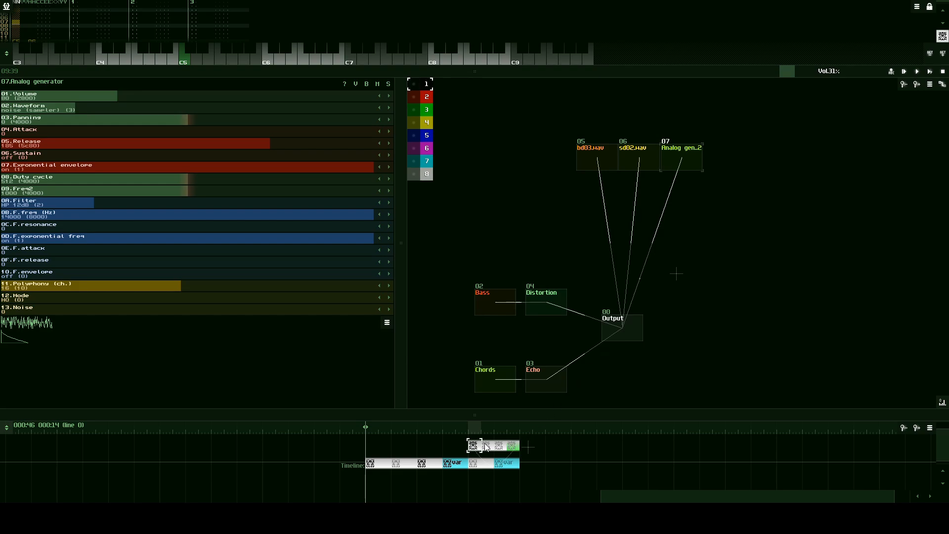
{"action": "left_click_drag", "start_coordinate": [333, 71], "coordinate": [314, 372]}
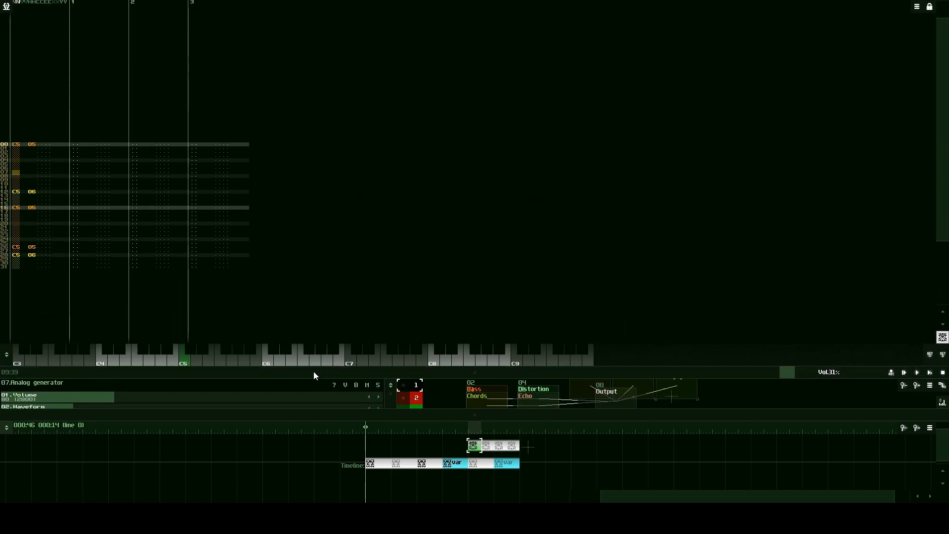
{"action": "left_click", "coordinate": [72, 145]}
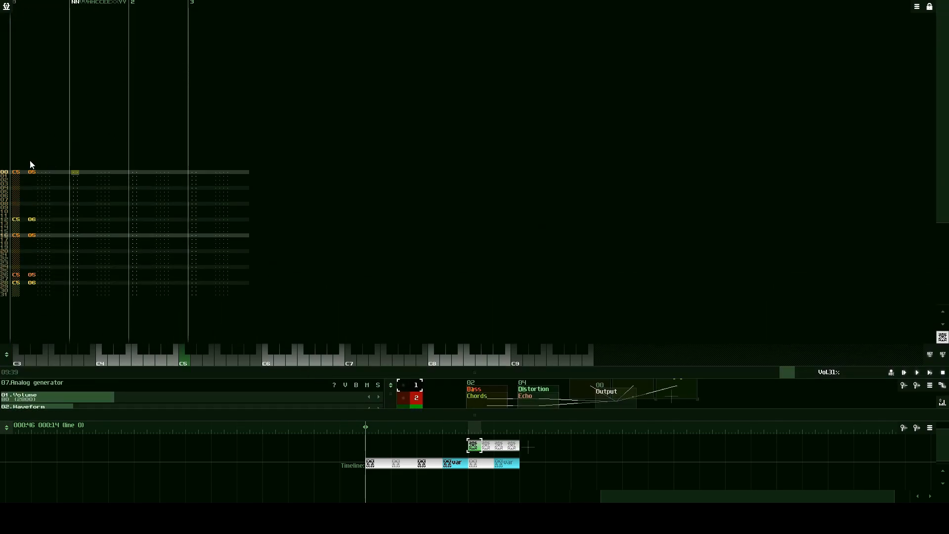
{"action": "key", "text": "space"}
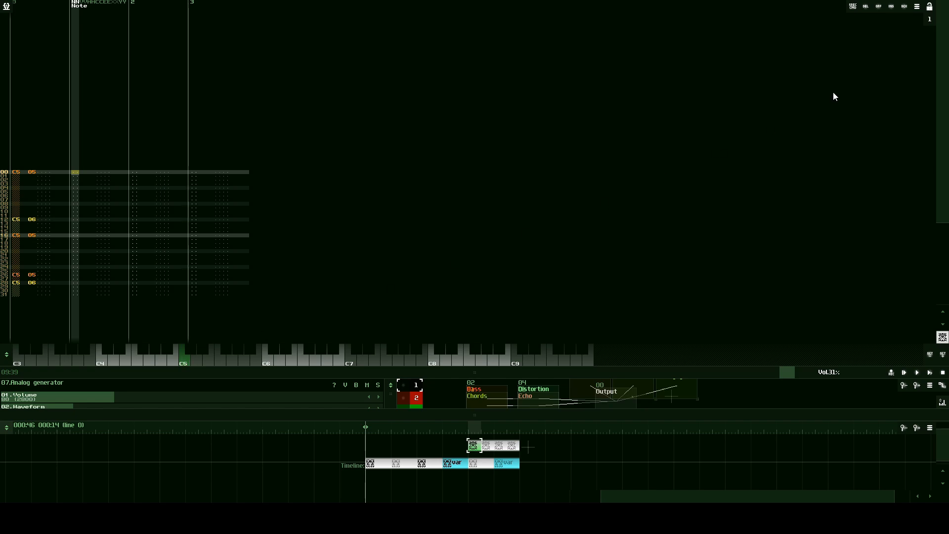
{"action": "left_click", "coordinate": [930, 19]}
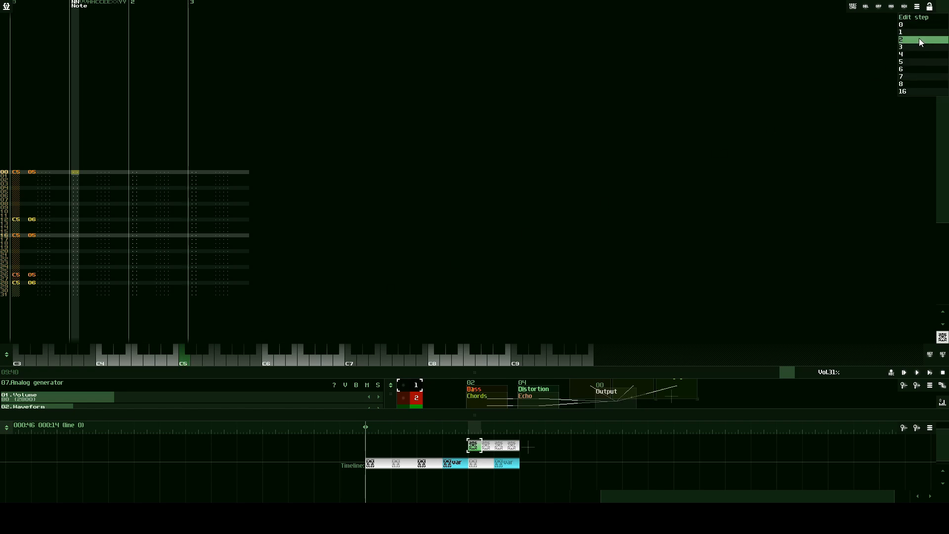
{"action": "left_click", "coordinate": [921, 40]}
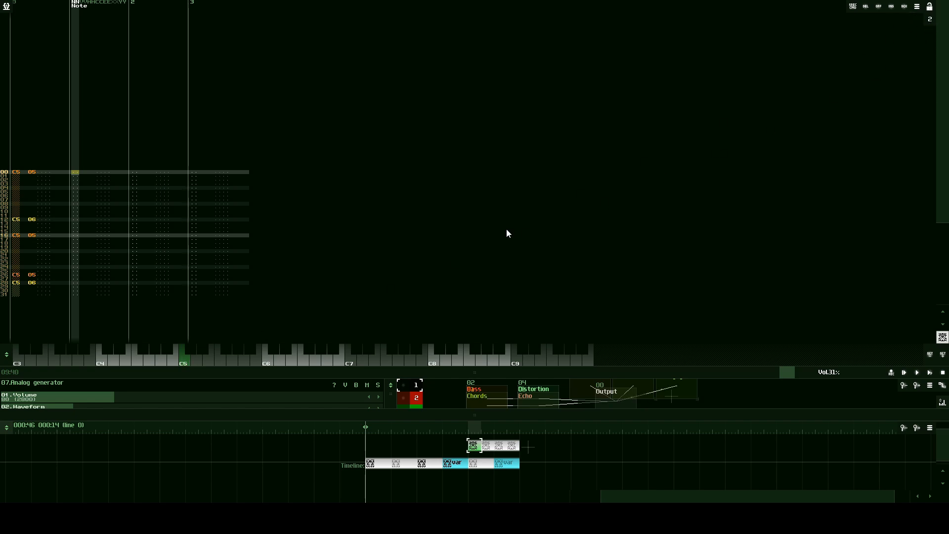
{"action": "triple_click", "coordinate": [185, 364]}
{"action": "triple_click", "coordinate": [185, 364]}
{"action": "triple_click", "coordinate": [185, 364]}
{"action": "triple_click", "coordinate": [185, 364]}
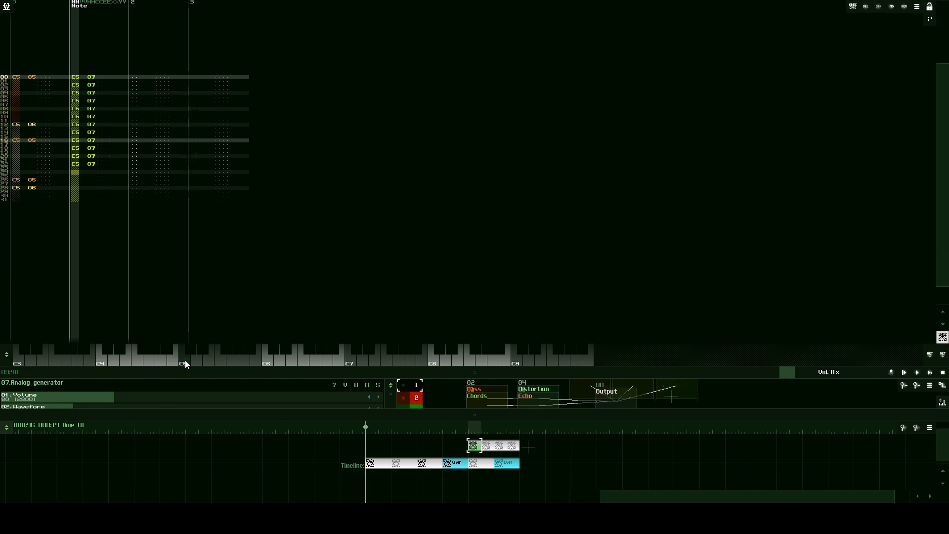
{"action": "triple_click", "coordinate": [185, 364]}
{"action": "left_click", "coordinate": [185, 363]}
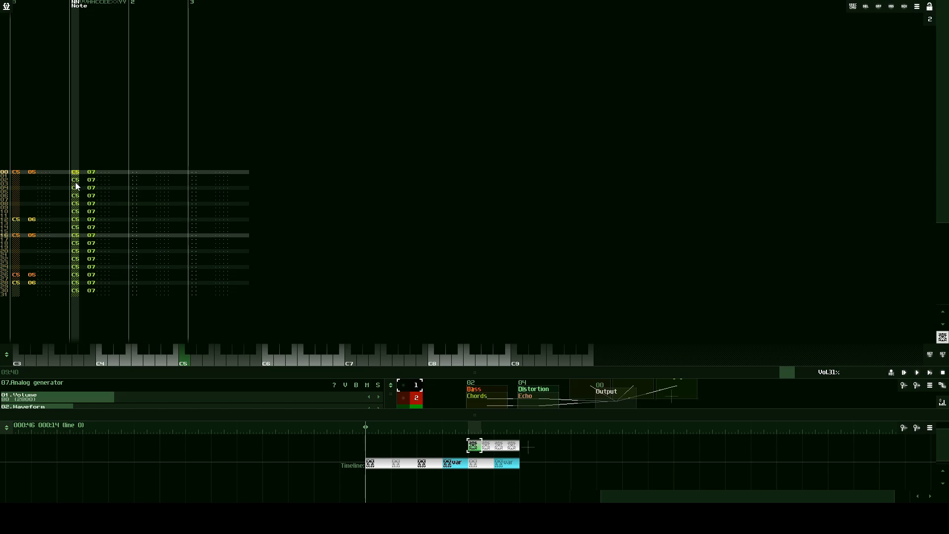
- Play the song with the new hi-hat track to hear the full beat, enlarge the module view, and stop playback
{"action": "left_click", "coordinate": [929, 374]}
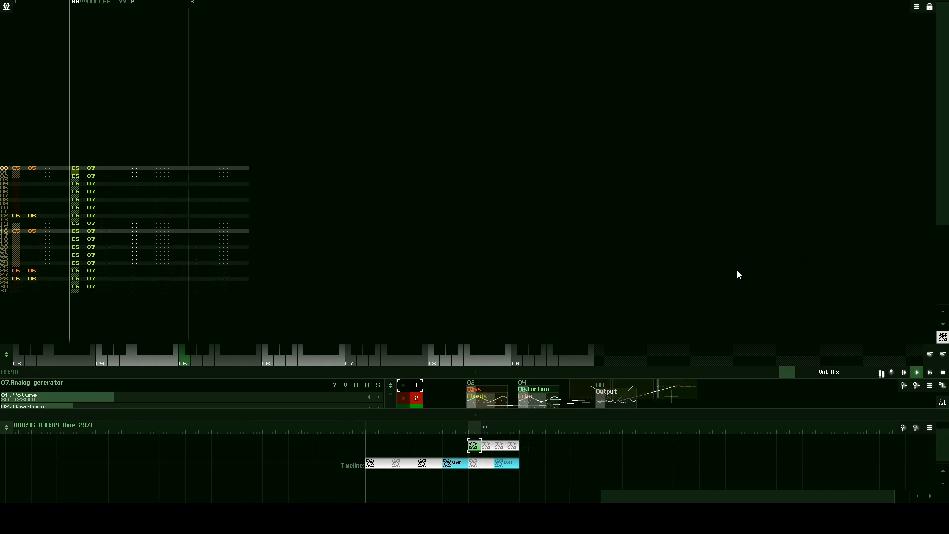
{"action": "left_click_drag", "start_coordinate": [543, 372], "coordinate": [526, 208]}
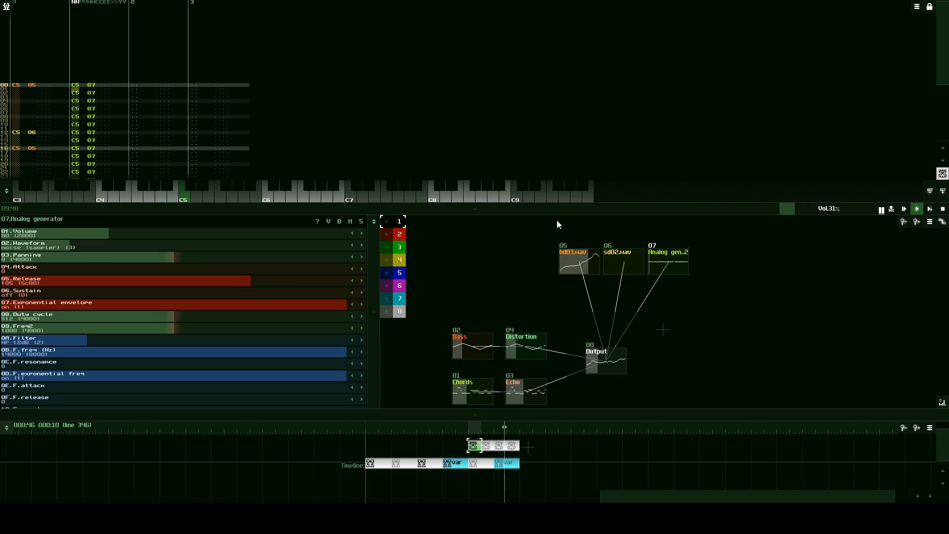
{"action": "left_click", "coordinate": [943, 209]}
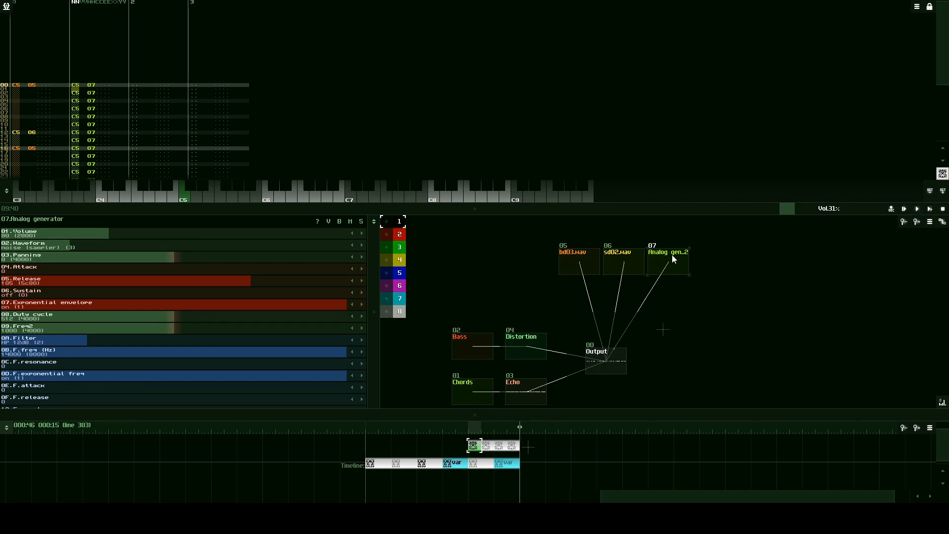
- Add a Distortion module and place it between the kick and snare samplers and the Output
{"action": "double_click", "coordinate": [504, 291]}
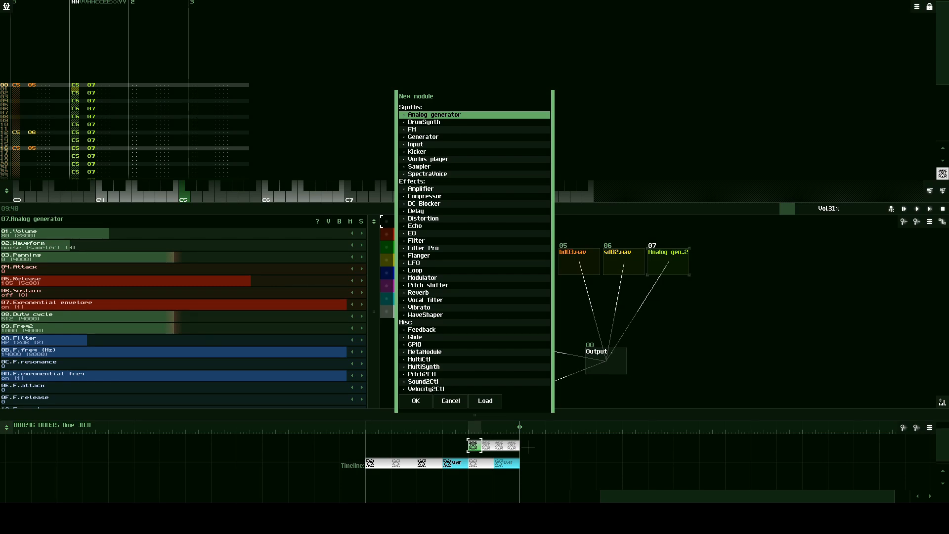
{"action": "left_click", "coordinate": [417, 218]}
{"action": "left_click", "coordinate": [416, 401]}
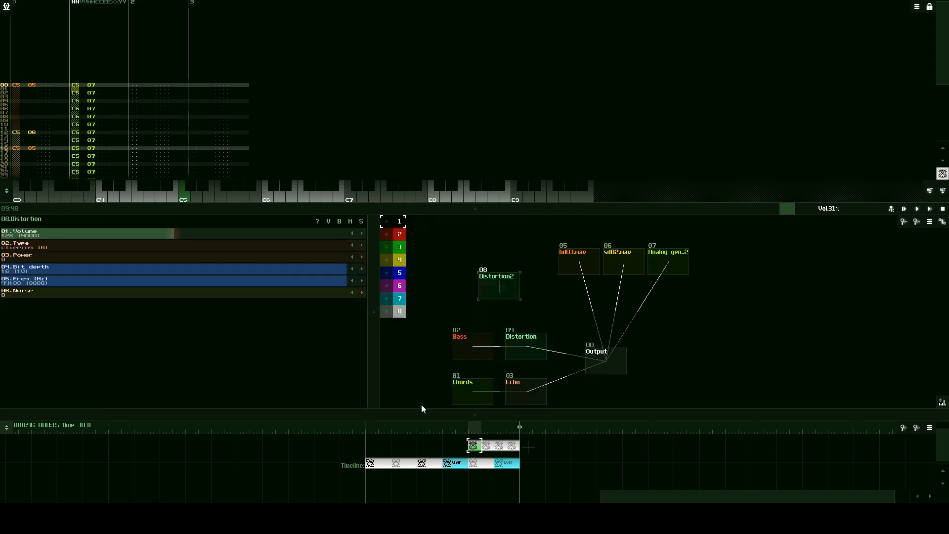
{"action": "left_click_drag", "start_coordinate": [513, 292], "coordinate": [612, 313]}
{"action": "left_click_drag", "start_coordinate": [707, 326], "coordinate": [637, 330]}
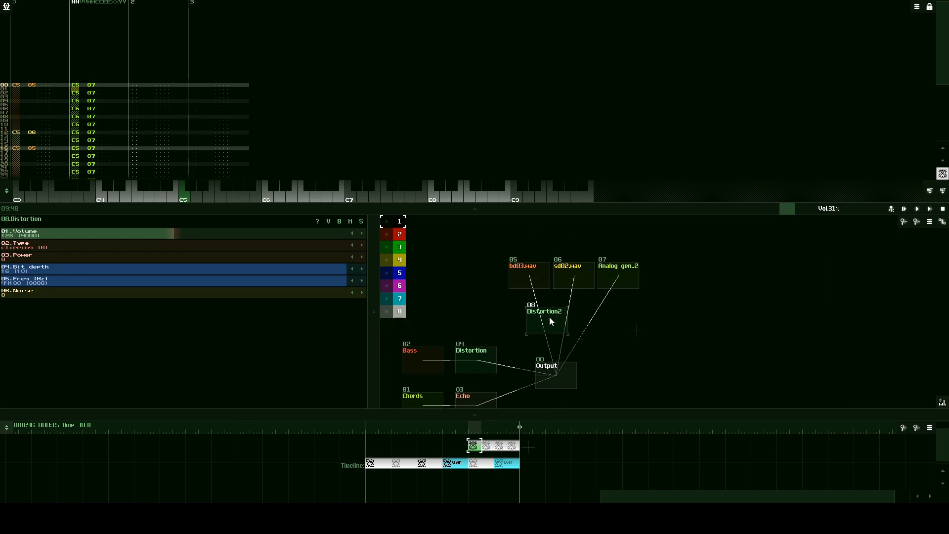
{"action": "left_click_drag", "start_coordinate": [550, 316], "coordinate": [543, 316]}
- Disconnect bd03.wav and sd02.wav from the Output and route both through the new Distortion2 module into the Output
{"action": "left_click_drag", "start_coordinate": [532, 278], "coordinate": [562, 370]}
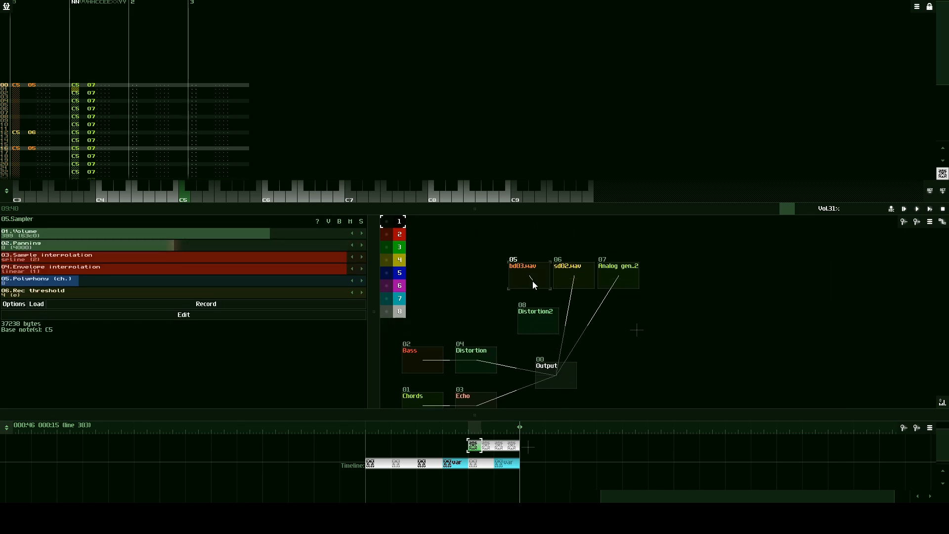
{"action": "left_click_drag", "start_coordinate": [533, 281], "coordinate": [545, 326]}
{"action": "left_click_drag", "start_coordinate": [573, 278], "coordinate": [554, 319]}
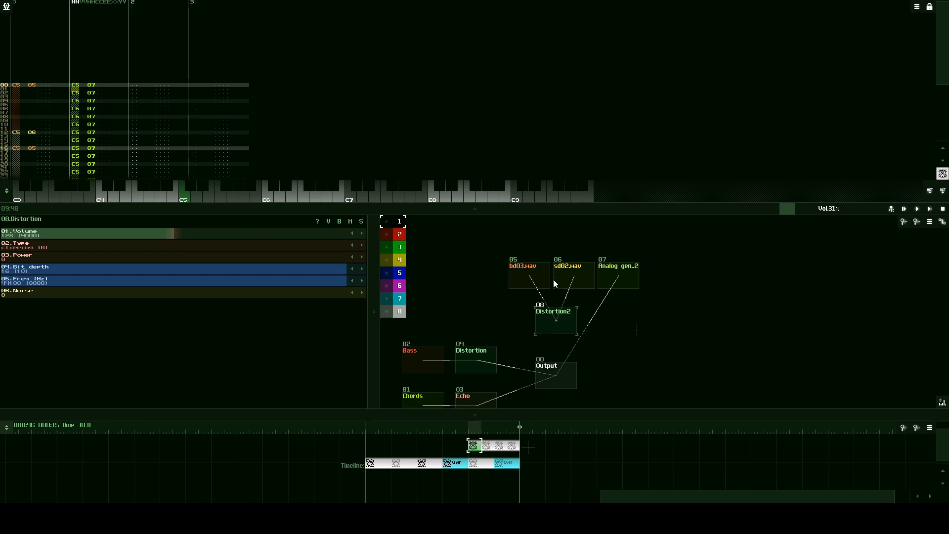
{"action": "left_click_drag", "start_coordinate": [569, 278], "coordinate": [550, 316]}
{"action": "left_click_drag", "start_coordinate": [536, 279], "coordinate": [558, 327]}
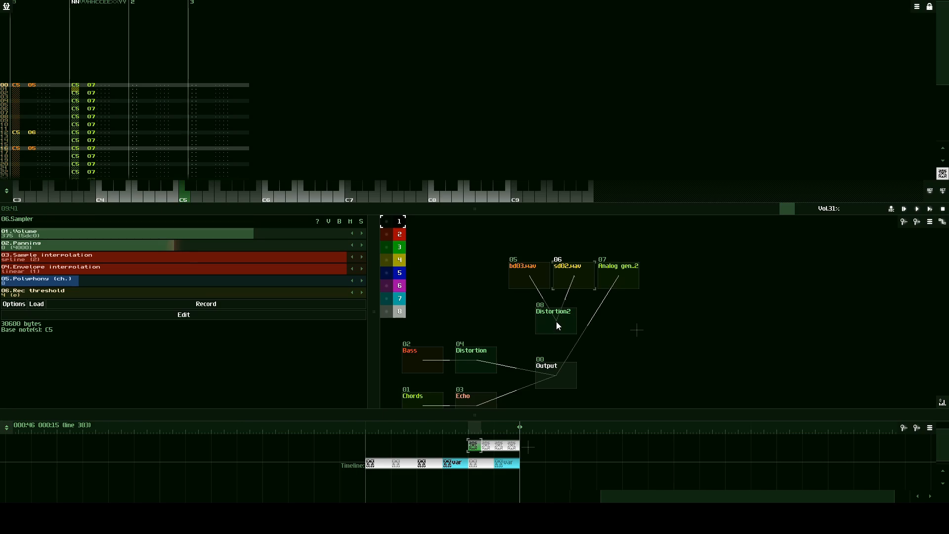
{"action": "left_click", "coordinate": [551, 322]}
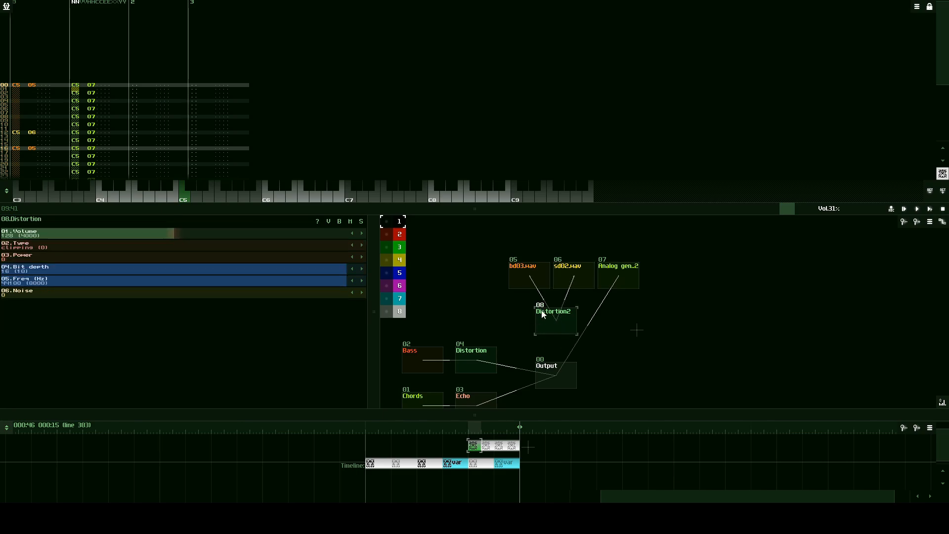
{"action": "left_click_drag", "start_coordinate": [557, 325], "coordinate": [557, 379]}
- Show the enlarged frequency spectrum, try Distortion2's frequency at 9797 Hz, and play the kick at C5
{"action": "left_click", "coordinate": [324, 282]}
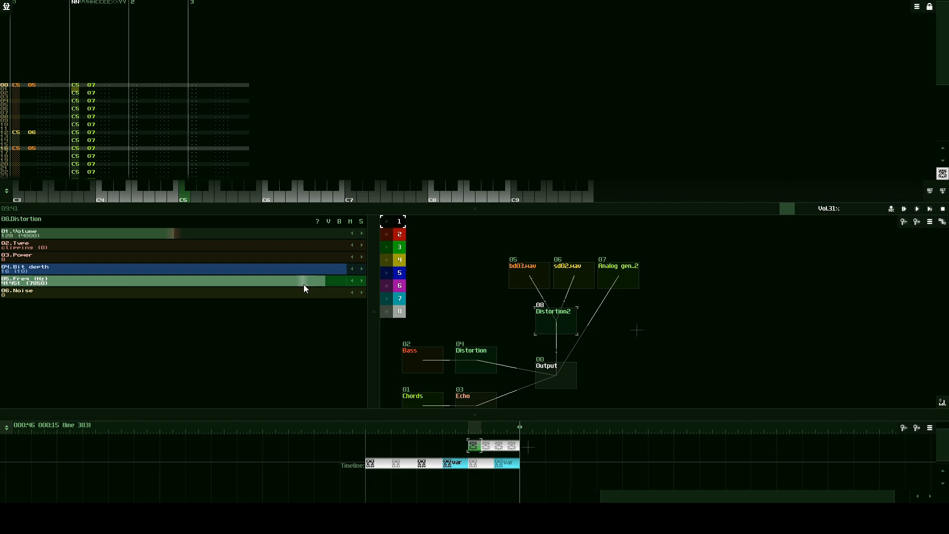
{"action": "left_click_drag", "start_coordinate": [304, 286], "coordinate": [346, 286]}
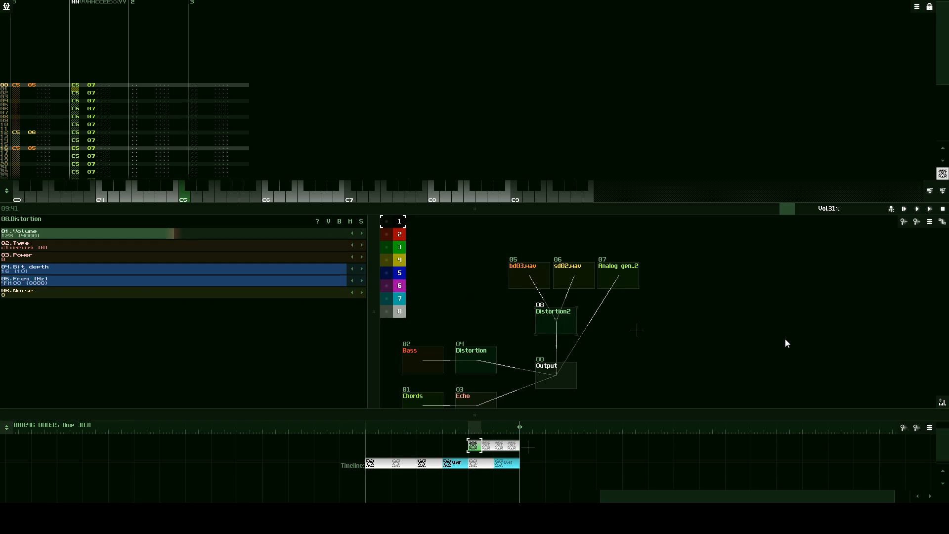
{"action": "left_click", "coordinate": [943, 402]}
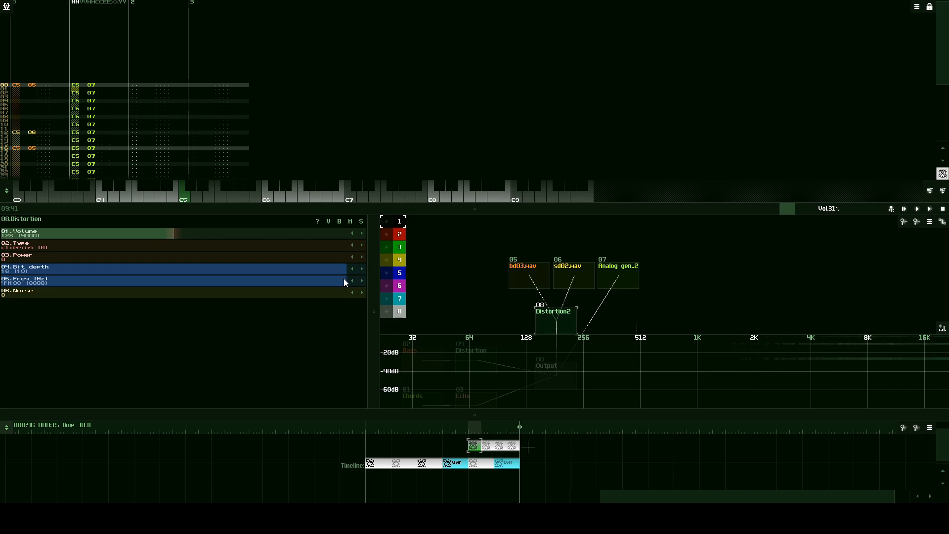
{"action": "left_click_drag", "start_coordinate": [346, 280], "coordinate": [81, 287]}
{"action": "left_click", "coordinate": [527, 286]}
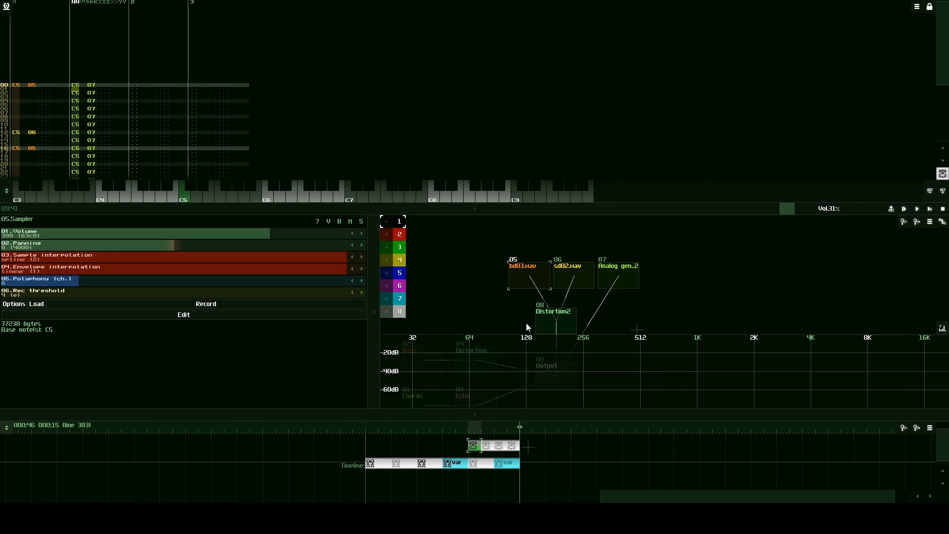
{"action": "left_click_drag", "start_coordinate": [558, 327], "coordinate": [550, 326]}
{"action": "left_click", "coordinate": [182, 195]}
{"action": "left_click", "coordinate": [182, 194]}
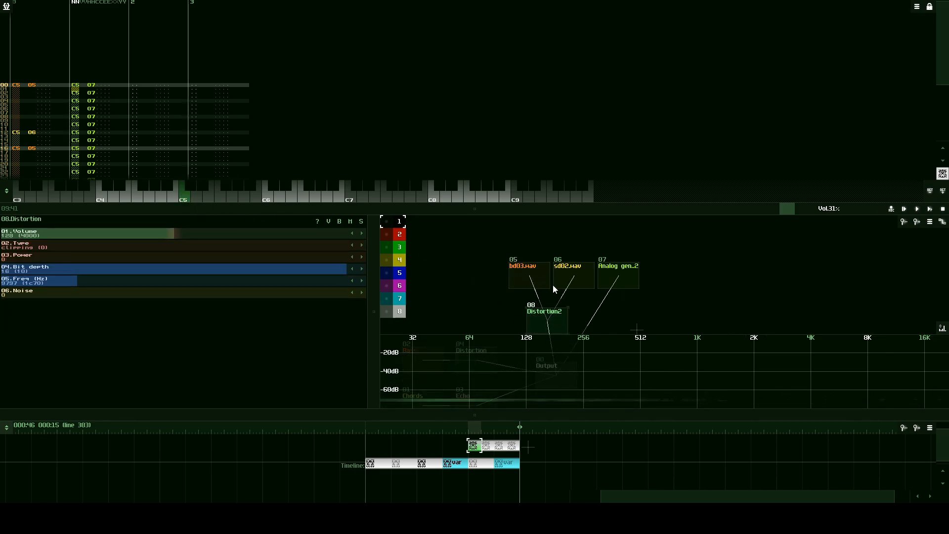
{"action": "left_click", "coordinate": [183, 197]}
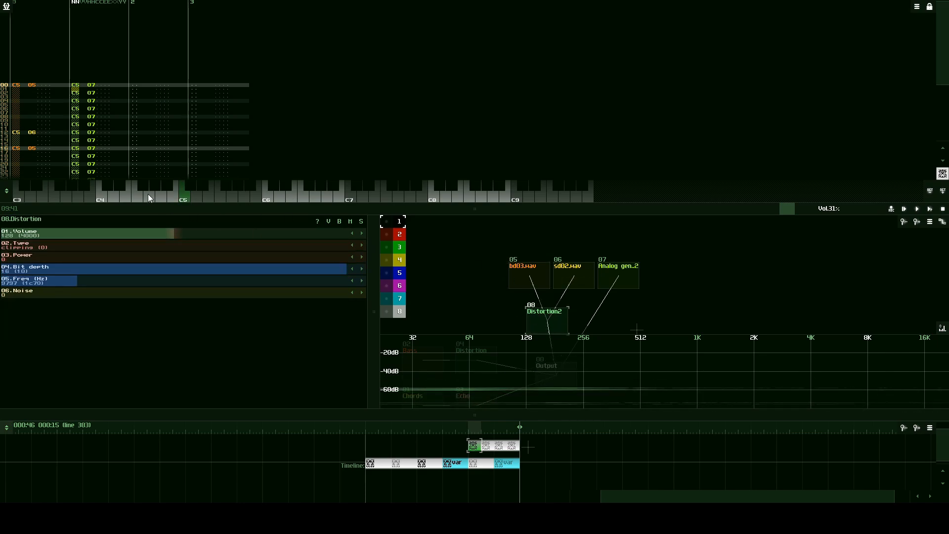
{"action": "left_click", "coordinate": [184, 199]}
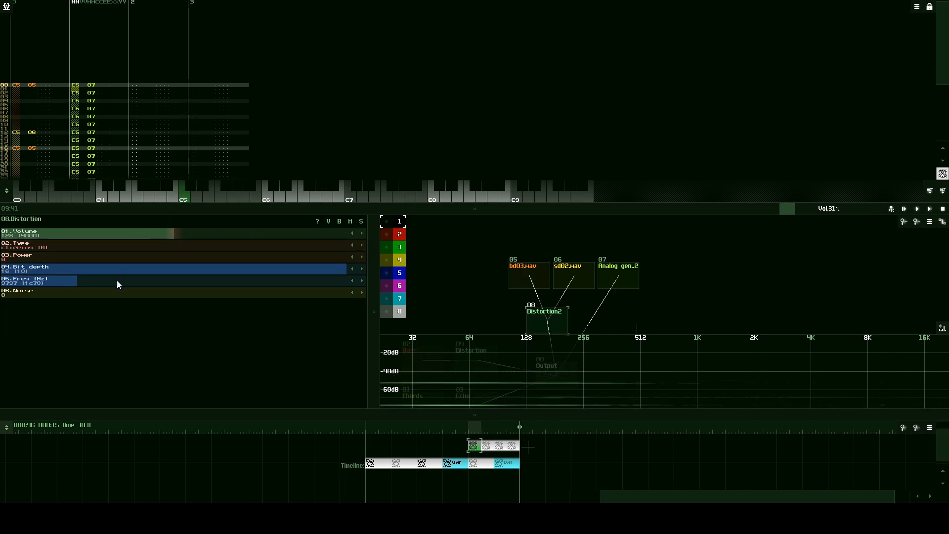
- Try Distortion2's frequency at 973 Hz and audition the kick at C5
{"action": "mouse_move", "coordinate": [116, 281]}
{"action": "left_mouse_down"}
{"action": "mouse_move", "coordinate": [75, 281]}
{"action": "mouse_move", "coordinate": [98, 282]}
{"action": "left_mouse_up"}
{"action": "left_click", "coordinate": [185, 198]}
{"action": "left_click", "coordinate": [179, 198]}
{"action": "left_click", "coordinate": [185, 196]}
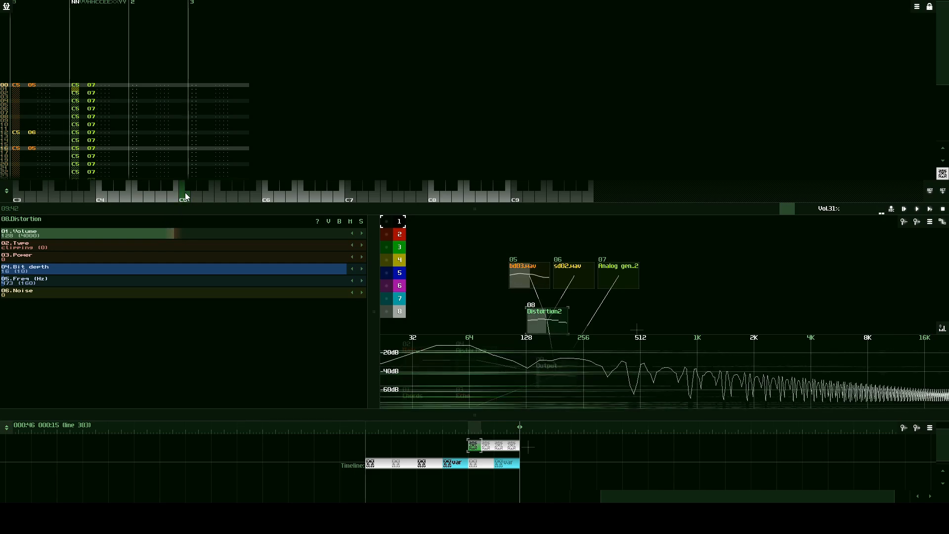
- Set Distortion2's frequency to 8235 Hz and audition the kick and the snare at C5
{"action": "left_click_drag", "start_coordinate": [72, 281], "coordinate": [96, 286]}
{"action": "left_click", "coordinate": [185, 197]}
{"action": "left_click", "coordinate": [185, 197]}
{"action": "left_click", "coordinate": [184, 195]}
{"action": "left_click", "coordinate": [187, 196]}
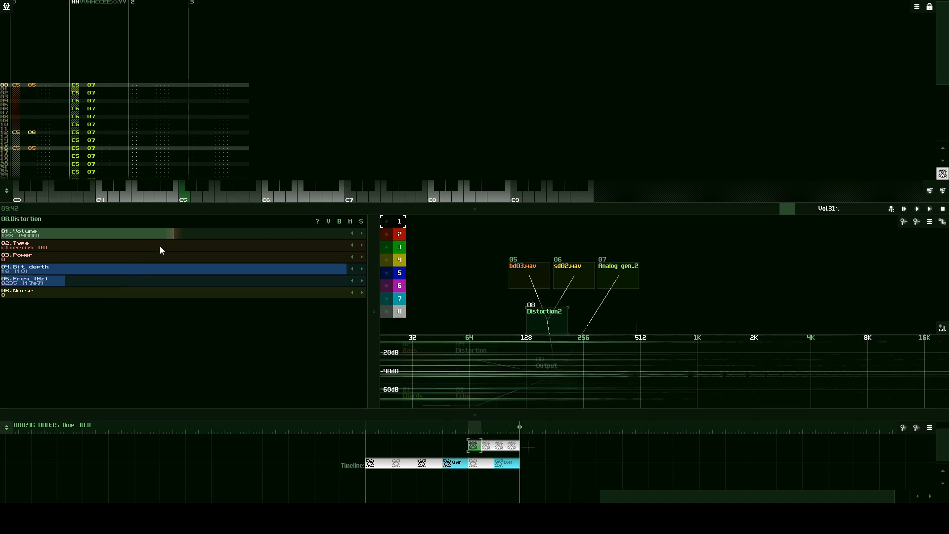
{"action": "left_click", "coordinate": [183, 196]}
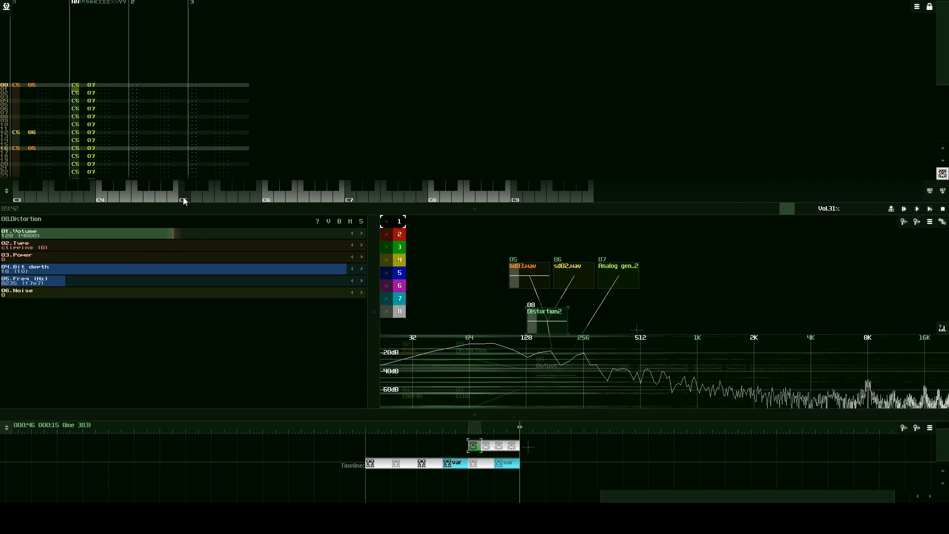
{"action": "left_click", "coordinate": [580, 277]}
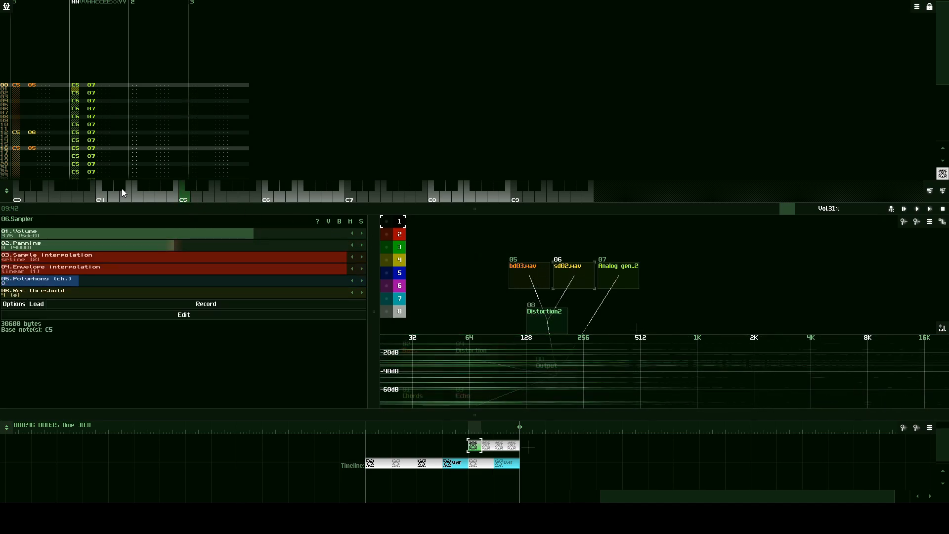
{"action": "left_click", "coordinate": [186, 197]}
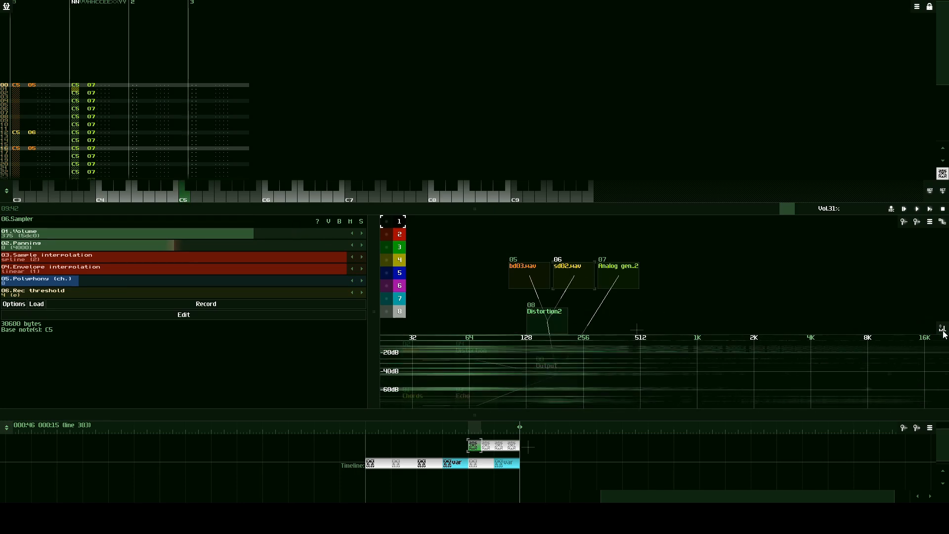
- Shrink the frequency spectrum and duplicate the Distortion2 module beneath the Analog generator
{"action": "left_click_drag", "start_coordinate": [941, 330], "coordinate": [926, 388]}
{"action": "left_click_drag", "start_coordinate": [560, 328], "coordinate": [569, 332]}
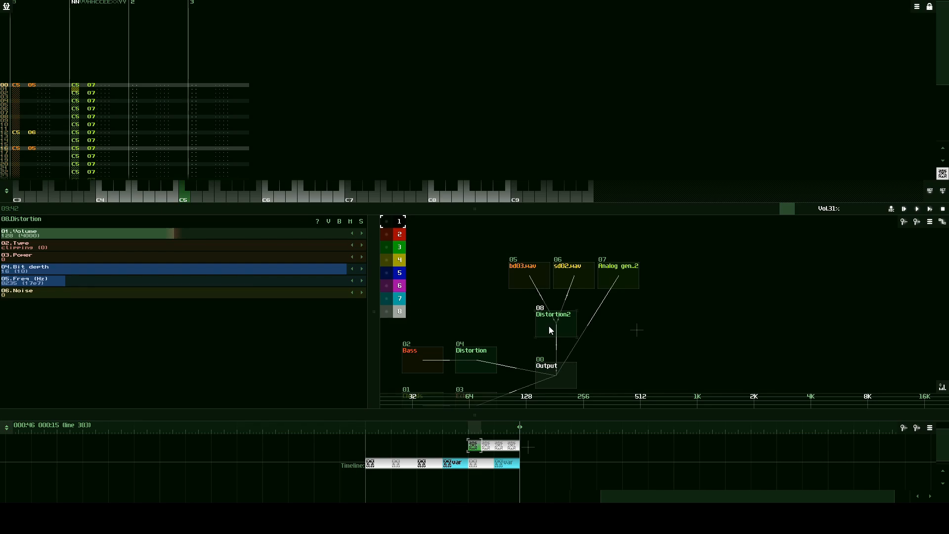
{"action": "key", "text": "ctrl+v"}
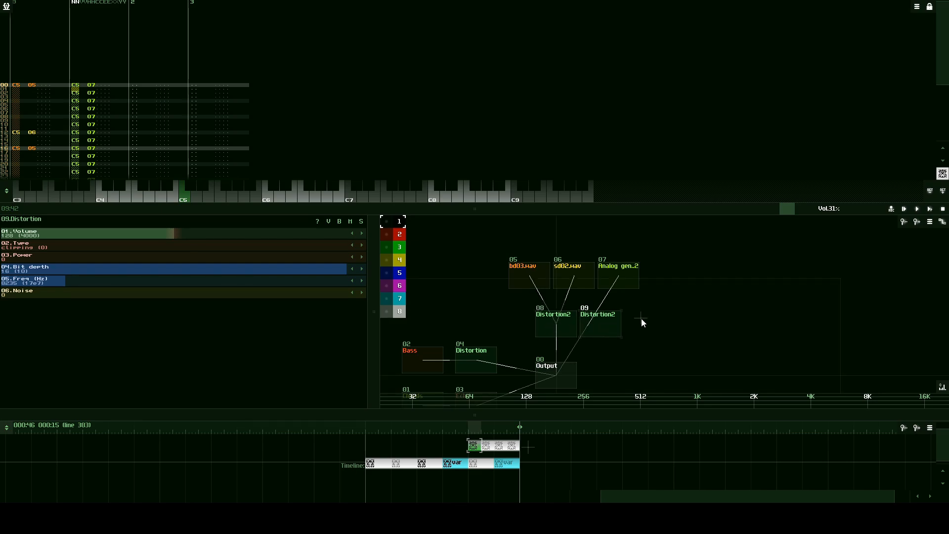
- Reroute the Analog generator through the duplicated distortion into the Output and set that distortion's frequency to 16762 Hz
{"action": "left_click_drag", "start_coordinate": [660, 325], "coordinate": [645, 289]}
{"action": "left_click_drag", "start_coordinate": [602, 241], "coordinate": [549, 337]}
{"action": "left_click_drag", "start_coordinate": [602, 289], "coordinate": [548, 338]}
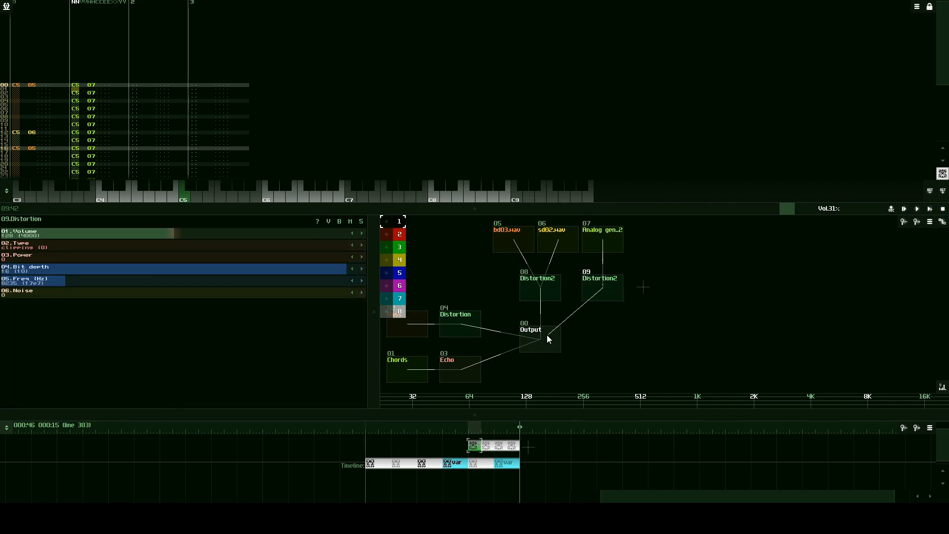
{"action": "left_click_drag", "start_coordinate": [624, 278], "coordinate": [616, 283]}
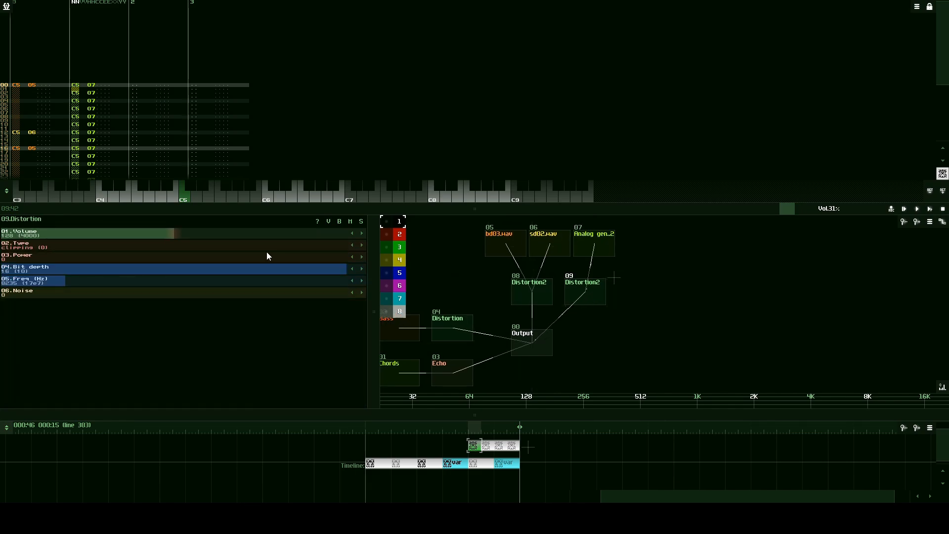
{"action": "left_click_drag", "start_coordinate": [65, 281], "coordinate": [132, 289]}
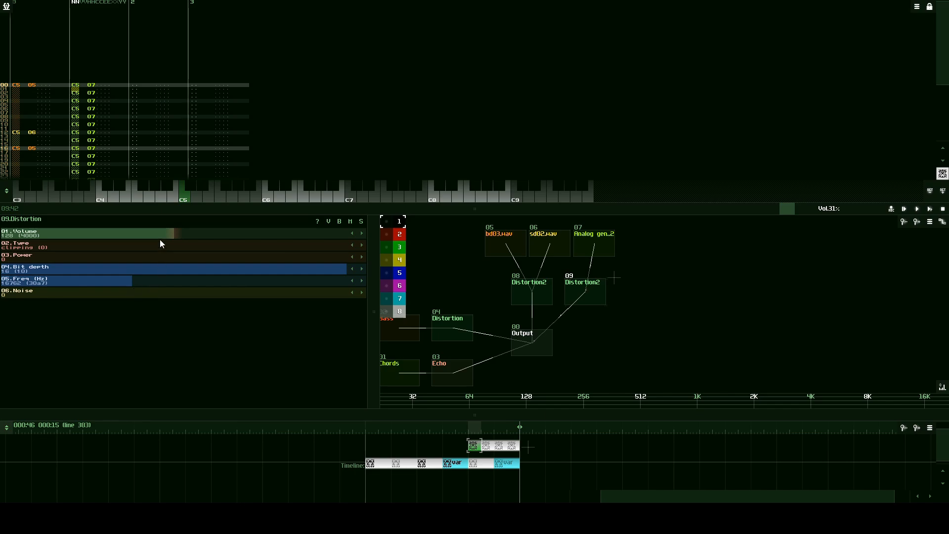
- Set the Analog generator's distortion frequency to 29400 Hz and audition the noise hi-hat repeatedly at C5
{"action": "left_click", "coordinate": [188, 195]}
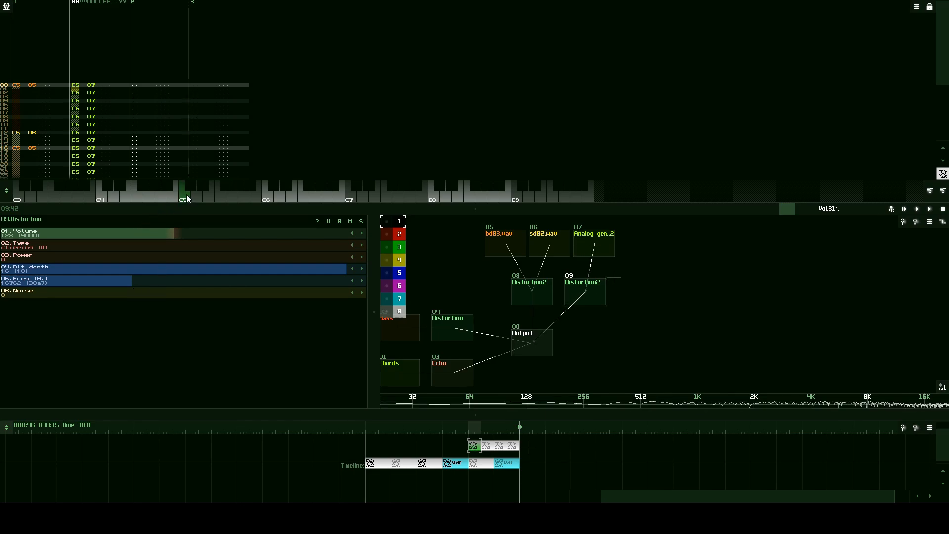
{"action": "mouse_move", "coordinate": [155, 281]}
{"action": "left_mouse_down"}
{"action": "mouse_move", "coordinate": [135, 281]}
{"action": "mouse_move", "coordinate": [237, 277]}
{"action": "left_mouse_up"}
{"action": "left_click", "coordinate": [183, 193]}
{"action": "left_click", "coordinate": [185, 195]}
{"action": "left_click", "coordinate": [185, 197]}
{"action": "left_click", "coordinate": [185, 196]}
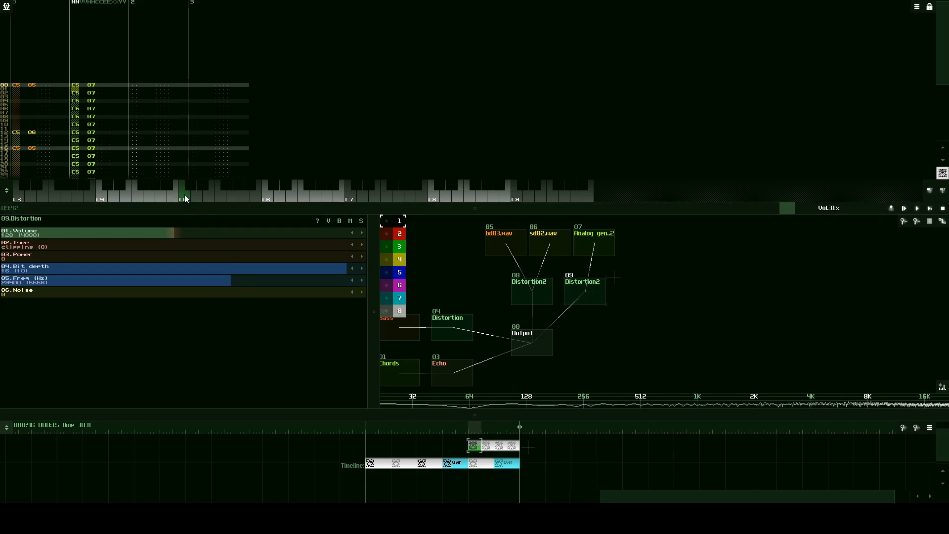
{"action": "left_click", "coordinate": [185, 195]}
{"action": "left_click", "coordinate": [185, 196]}
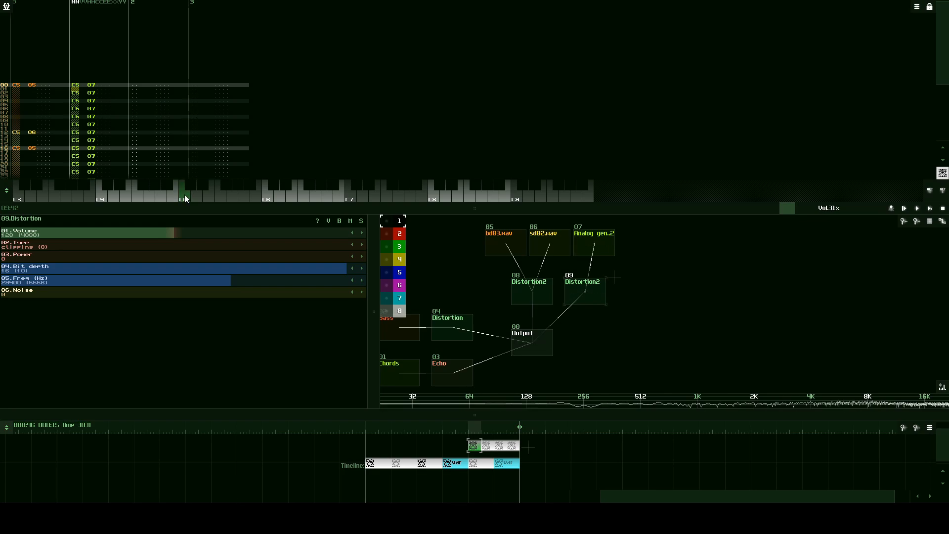
{"action": "left_click", "coordinate": [185, 196]}
{"action": "left_click", "coordinate": [185, 196]}
{"action": "left_click", "coordinate": [185, 196]}
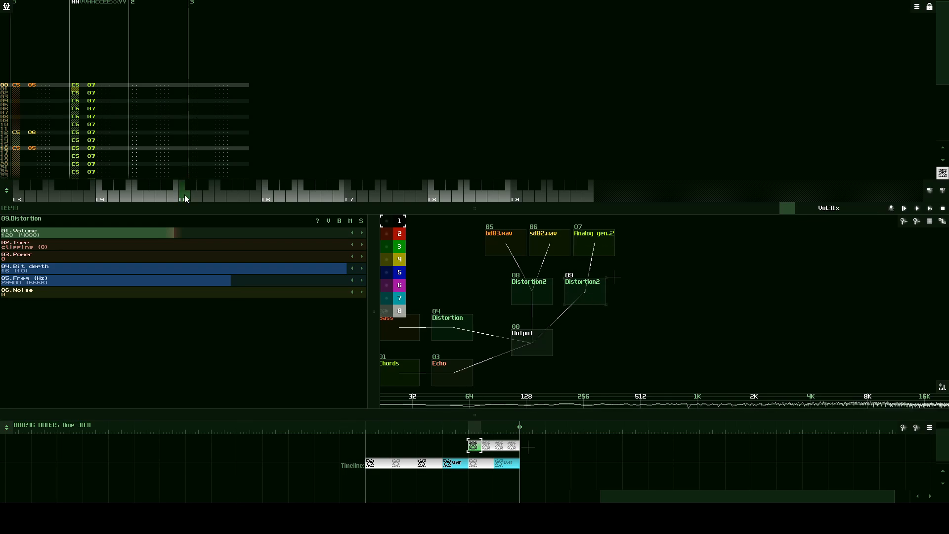
{"action": "left_click", "coordinate": [185, 196]}
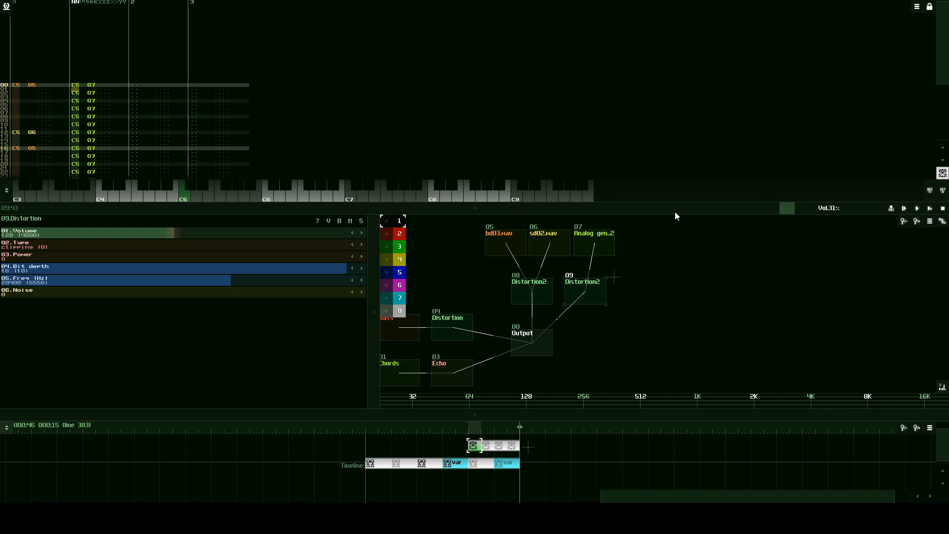
- Play back the drum section of the song, stop it and return to the first line
{"action": "left_click", "coordinate": [931, 210]}
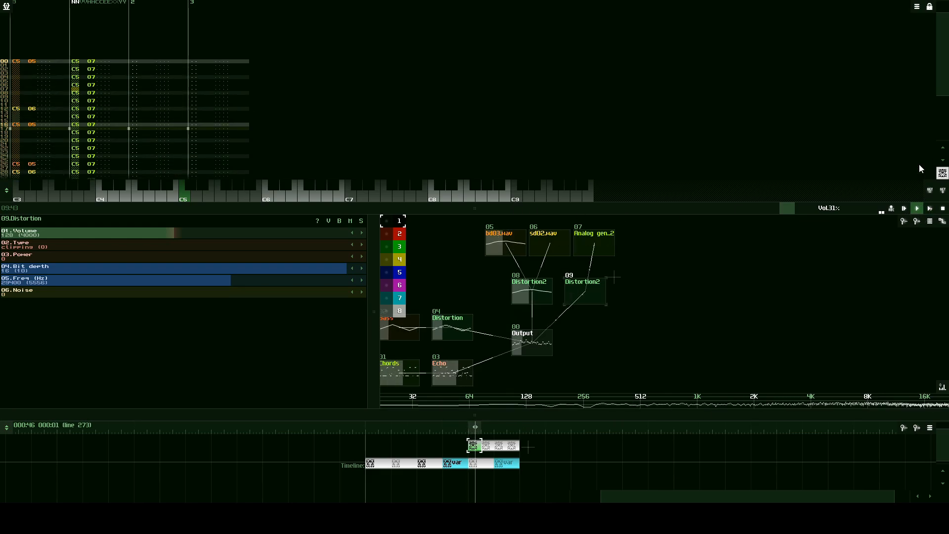
{"action": "left_click_drag", "start_coordinate": [702, 307], "coordinate": [794, 302]}
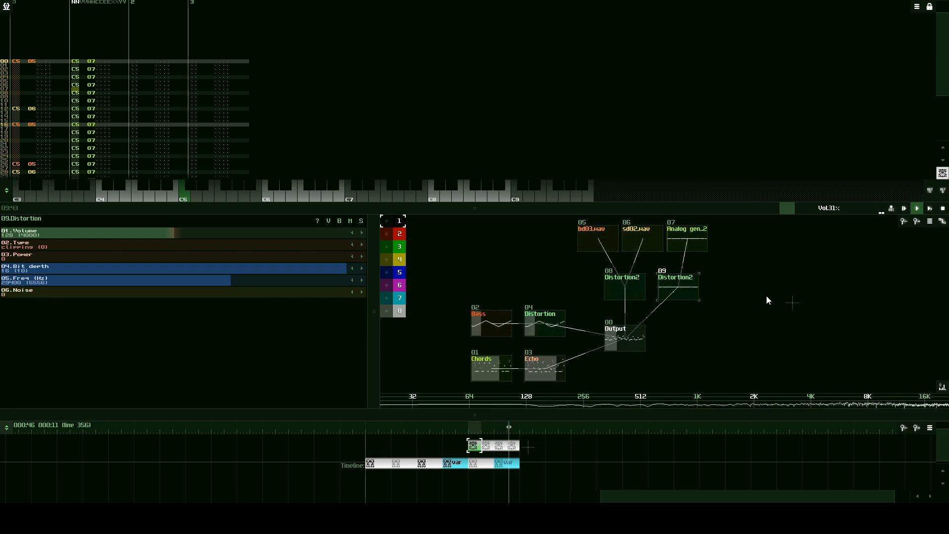
{"action": "left_click", "coordinate": [943, 208]}
{"action": "left_click", "coordinate": [943, 208]}
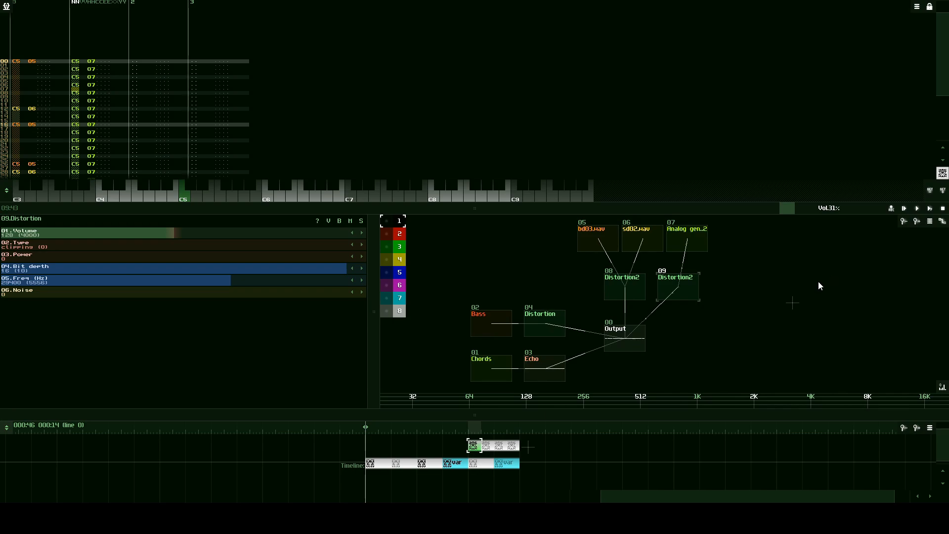
- Move the Output module away from the effects and disconnect both Distortion2 modules, Distortion and Echo from it
{"action": "left_click_drag", "start_coordinate": [631, 337], "coordinate": [780, 341]}
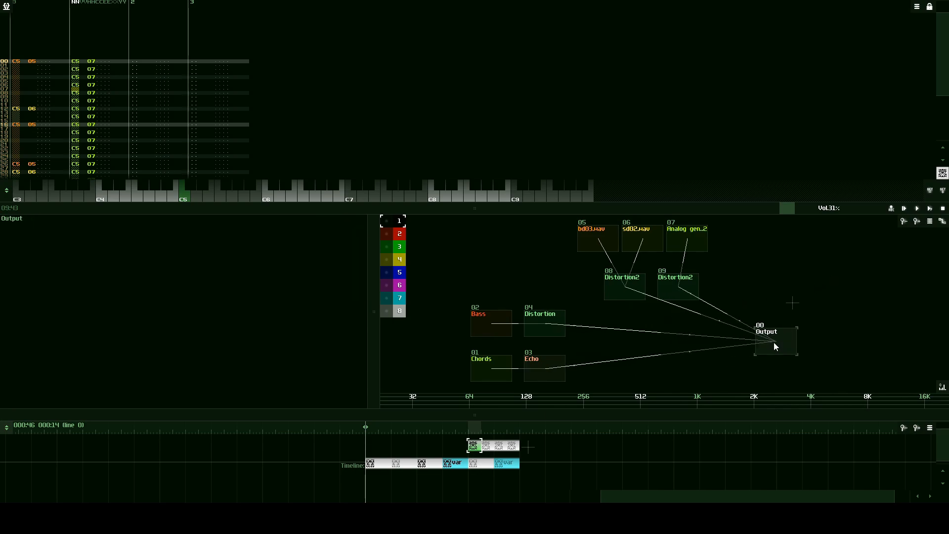
{"action": "left_click_drag", "start_coordinate": [860, 329], "coordinate": [773, 309]}
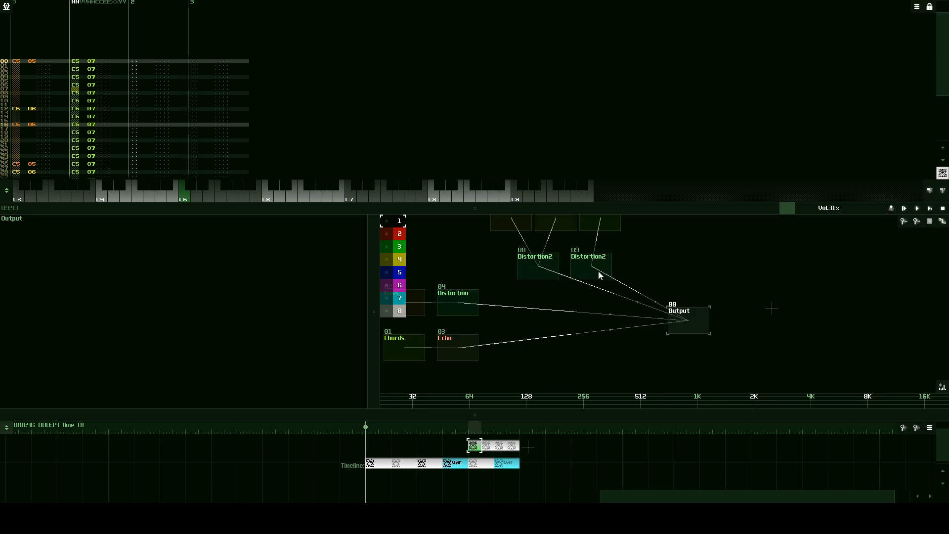
{"action": "left_click_drag", "start_coordinate": [599, 271], "coordinate": [685, 319]}
{"action": "left_click_drag", "start_coordinate": [522, 255], "coordinate": [671, 313]}
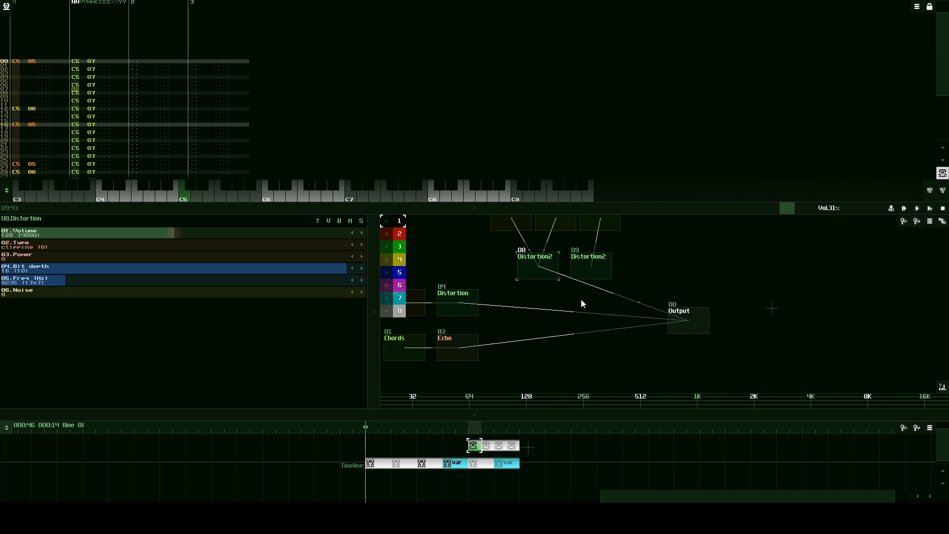
{"action": "left_click_drag", "start_coordinate": [469, 305], "coordinate": [678, 316]}
{"action": "left_click_drag", "start_coordinate": [536, 269], "coordinate": [681, 316]}
{"action": "left_click_drag", "start_coordinate": [465, 346], "coordinate": [696, 327]}
- Add a Compressor module in the free space between the effect modules and the Output
{"action": "left_click_drag", "start_coordinate": [622, 343], "coordinate": [700, 358]}
{"action": "left_click", "coordinate": [677, 349]}
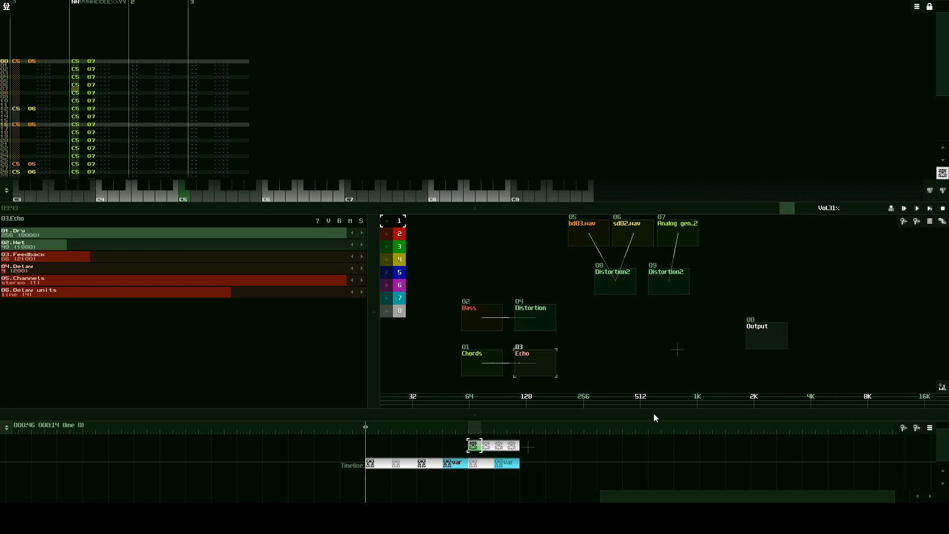
{"action": "left_click_drag", "start_coordinate": [654, 414], "coordinate": [649, 450]}
{"action": "double_click", "coordinate": [647, 367]}
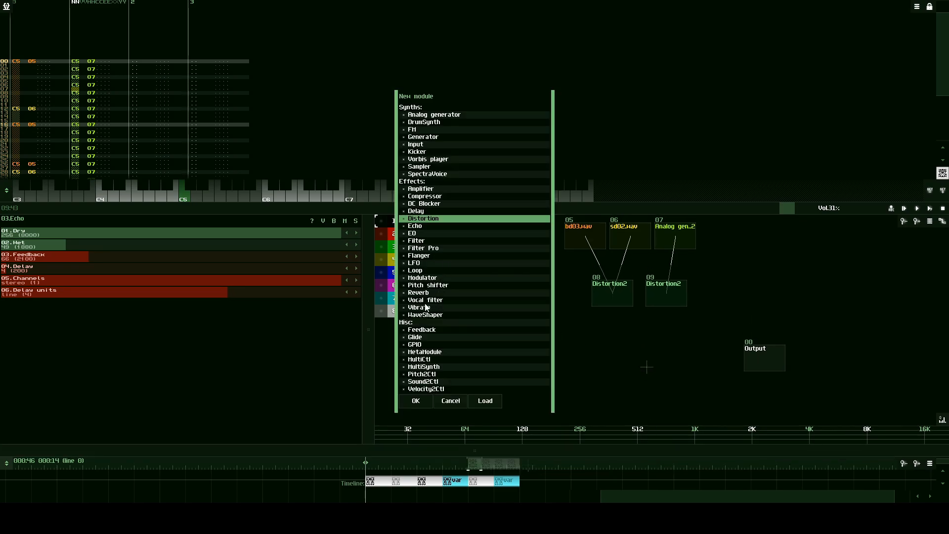
{"action": "left_click", "coordinate": [438, 198]}
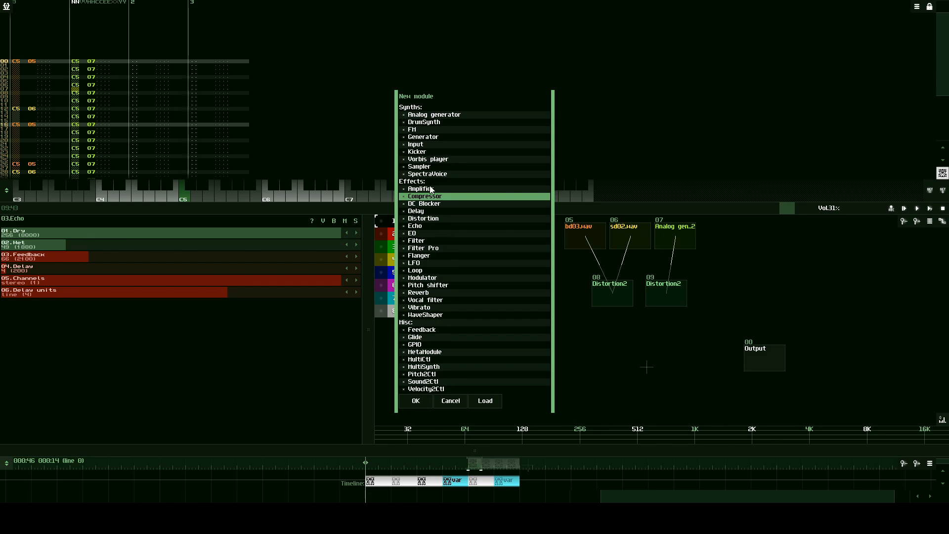
{"action": "left_click", "coordinate": [415, 401]}
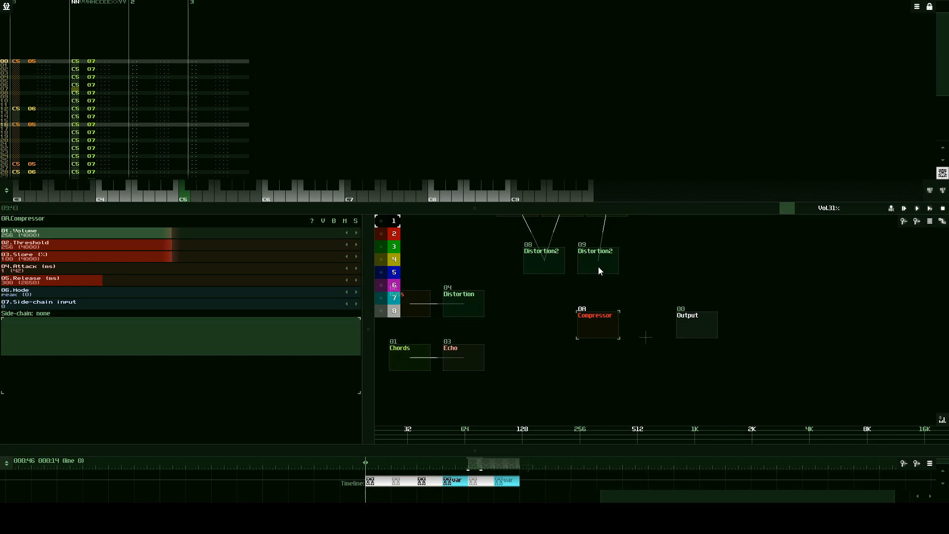
- Connect both Distortion2 modules, Distortion and Echo to the Compressor, and route the Compressor into the Output
{"action": "left_click_drag", "start_coordinate": [598, 266], "coordinate": [594, 319]}
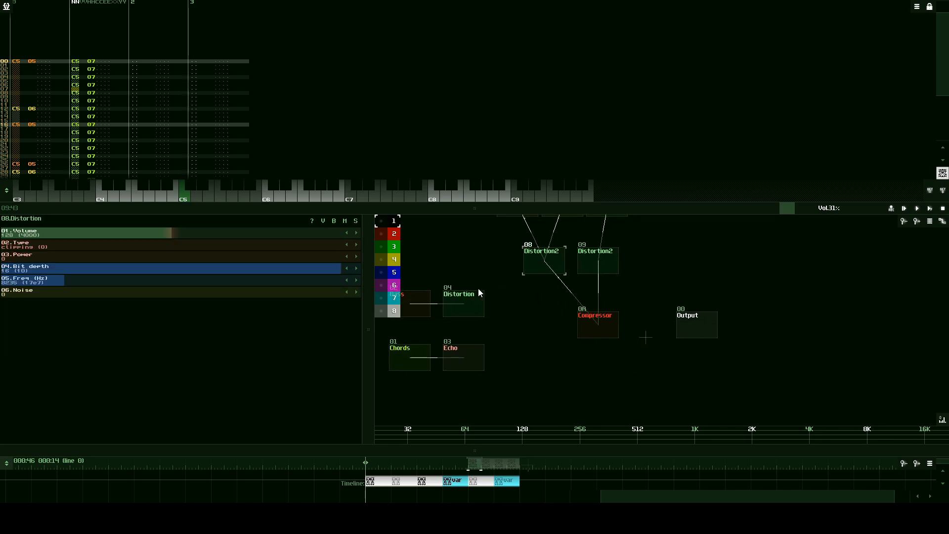
{"action": "left_click_drag", "start_coordinate": [479, 290], "coordinate": [594, 327]}
{"action": "left_click_drag", "start_coordinate": [452, 354], "coordinate": [611, 326]}
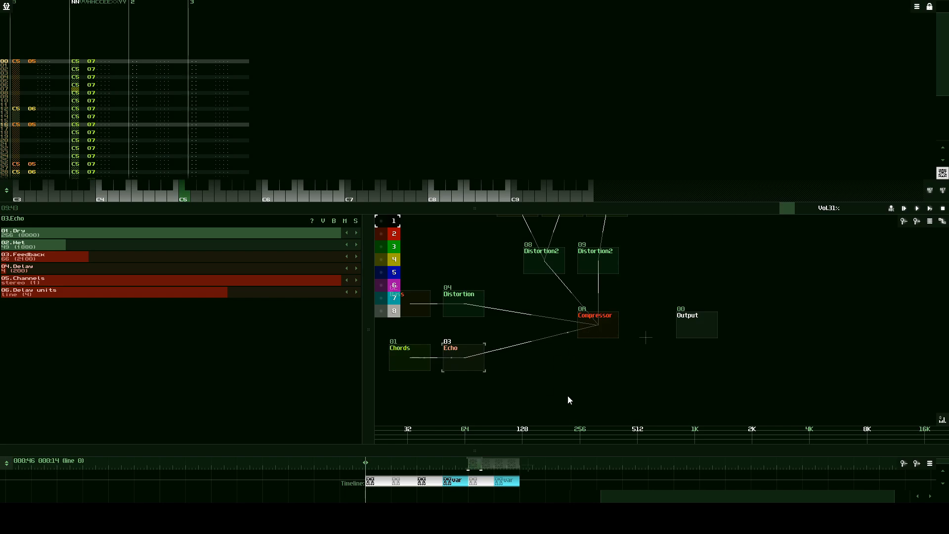
{"action": "left_click_drag", "start_coordinate": [686, 388], "coordinate": [690, 347]}
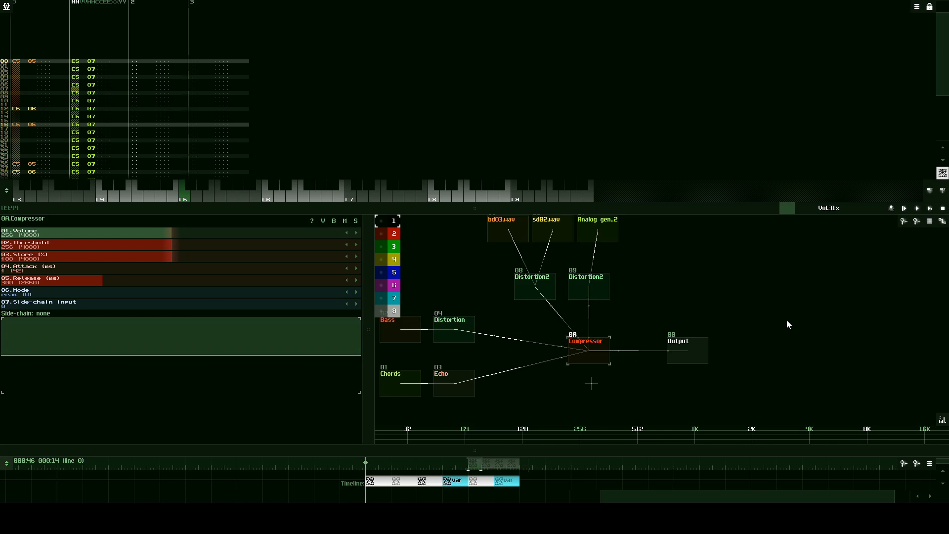
- Set the Compressor's attack to 0 ms, its release to 141 ms and its mode to peak zero latency
{"action": "left_click_drag", "start_coordinate": [161, 268], "coordinate": [137, 268]}
{"action": "left_click_drag", "start_coordinate": [372, 274], "coordinate": [379, 250]}
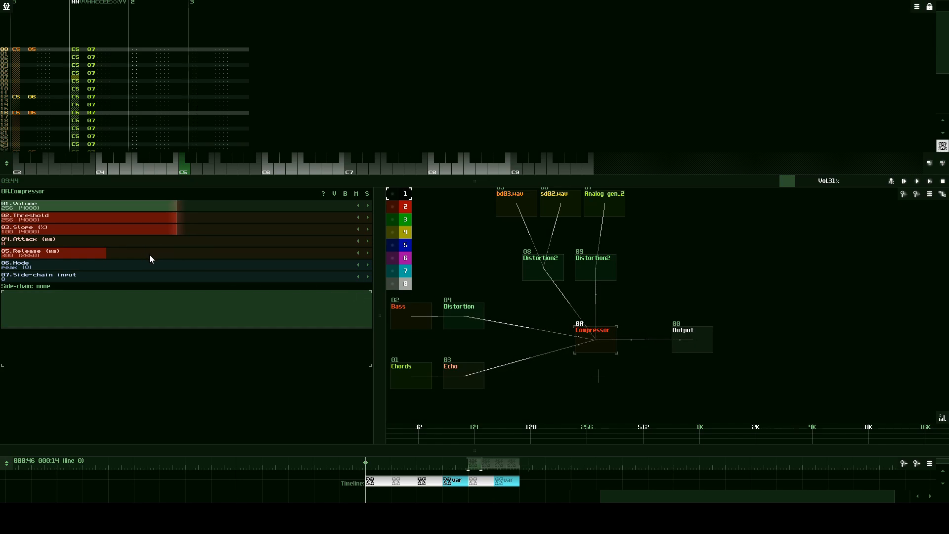
{"action": "left_click_drag", "start_coordinate": [149, 254], "coordinate": [96, 258]}
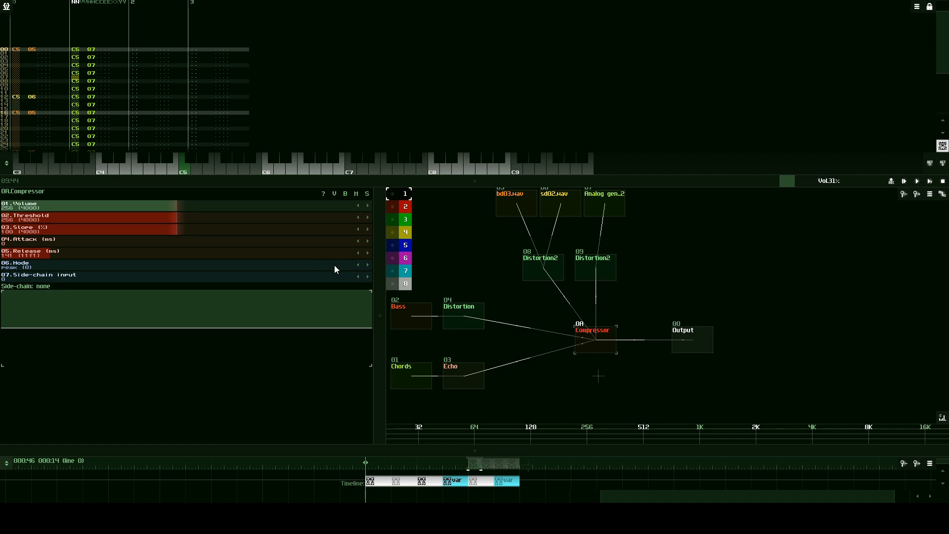
{"action": "left_click", "coordinate": [370, 266]}
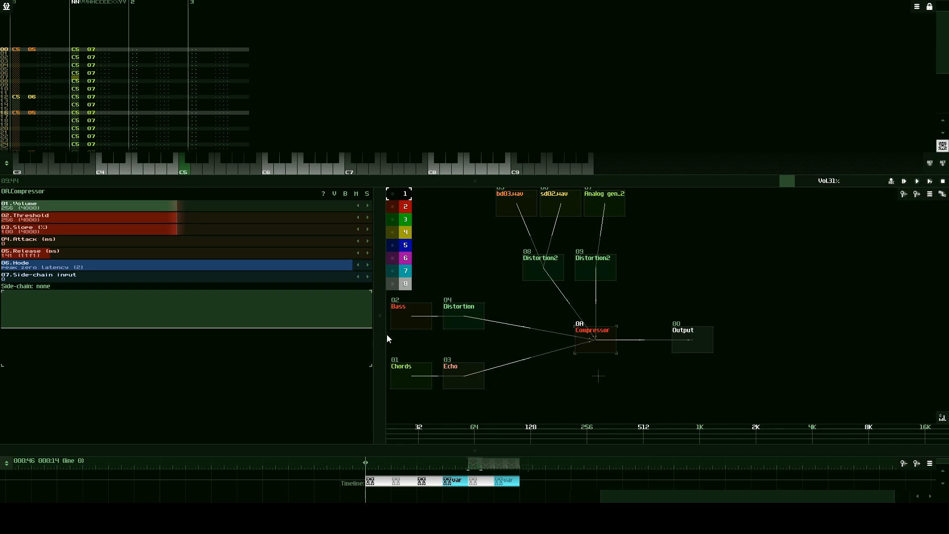
- Play the song from just before the drum section, raise the master volume to 56% and stop playback
{"action": "left_click_drag", "start_coordinate": [724, 249], "coordinate": [794, 262]}
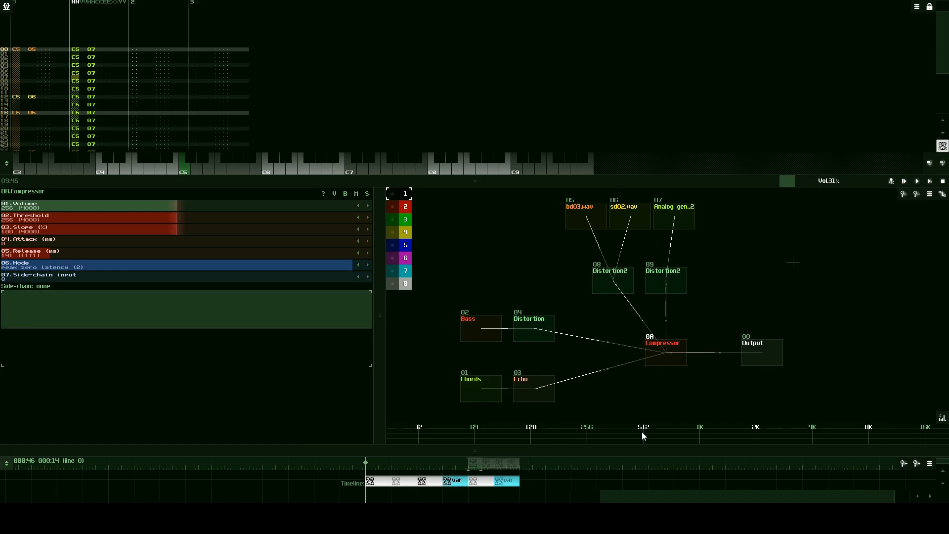
{"action": "left_click_drag", "start_coordinate": [643, 447], "coordinate": [648, 398]}
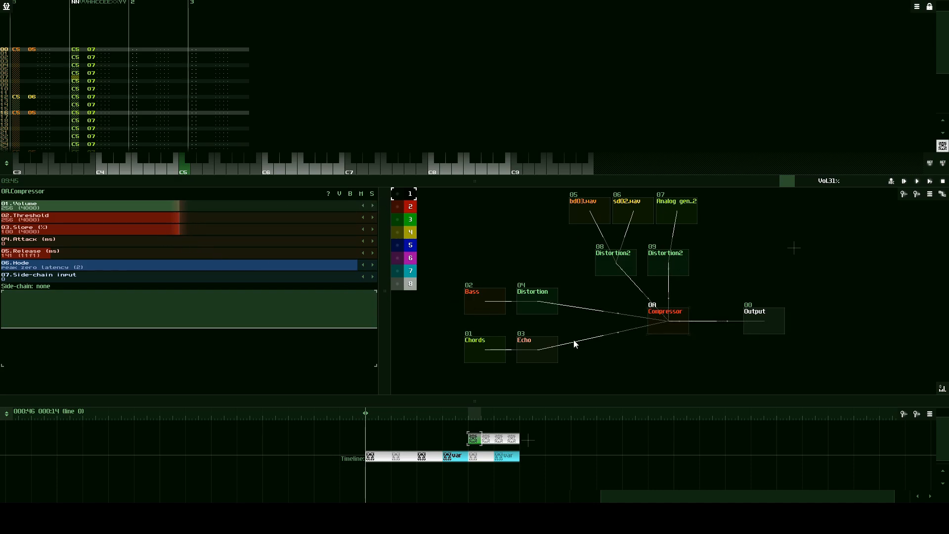
{"action": "left_click", "coordinate": [903, 181]}
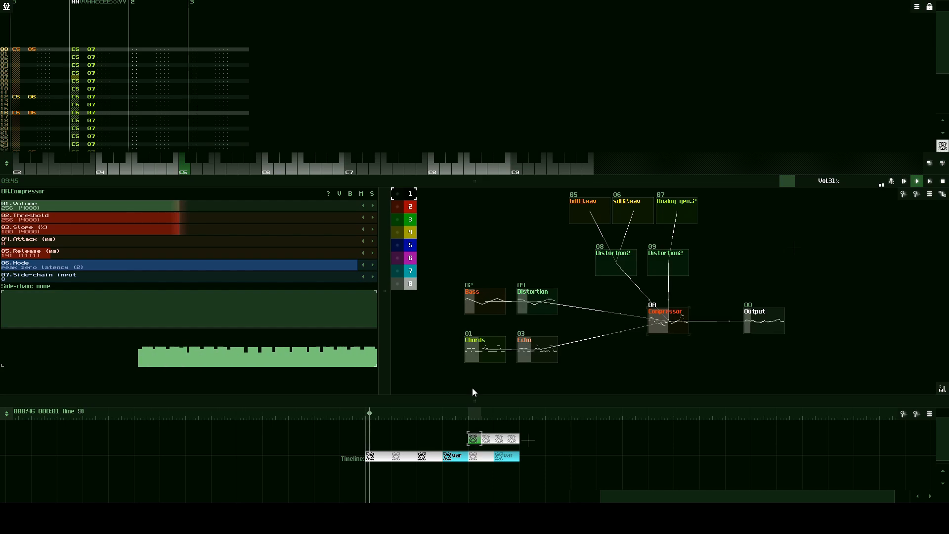
{"action": "left_click", "coordinate": [464, 413]}
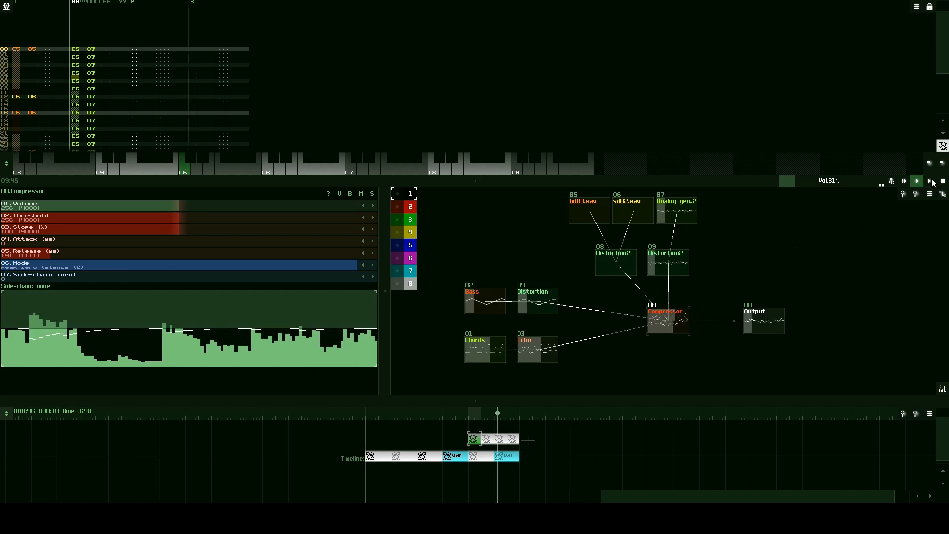
{"action": "left_click_drag", "start_coordinate": [836, 181], "coordinate": [855, 183]}
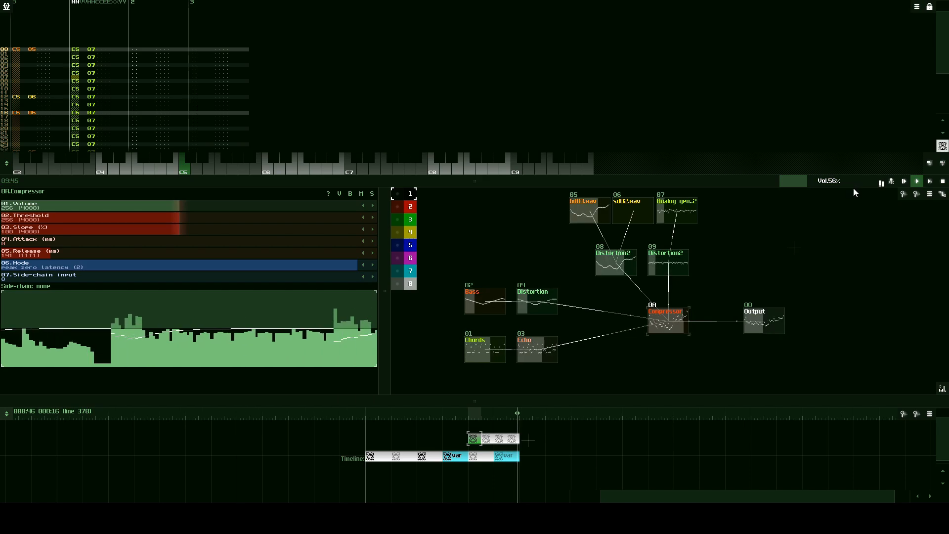
{"action": "key", "text": "space"}
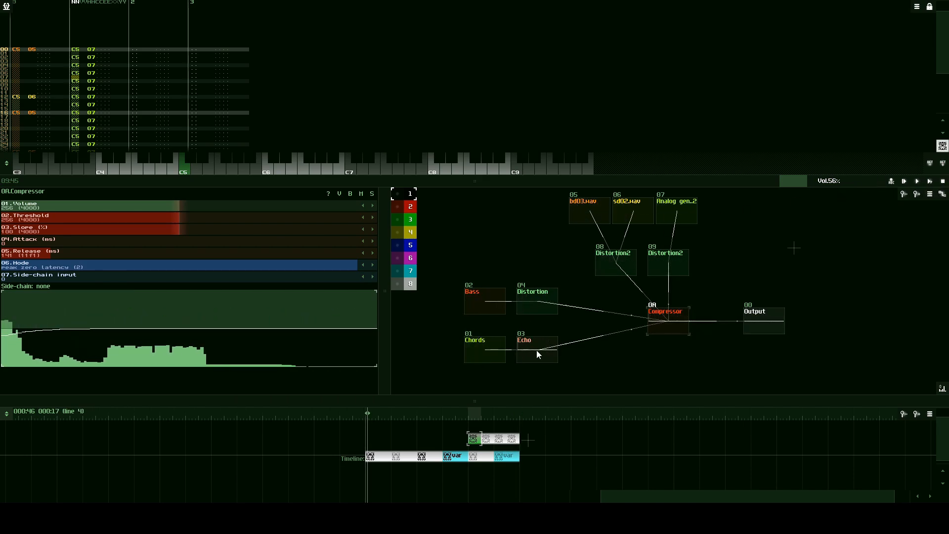
- Try a master volume of 130% with a short playback before the drum section, and settle on 99%
{"action": "left_click_drag", "start_coordinate": [831, 179], "coordinate": [851, 176]}
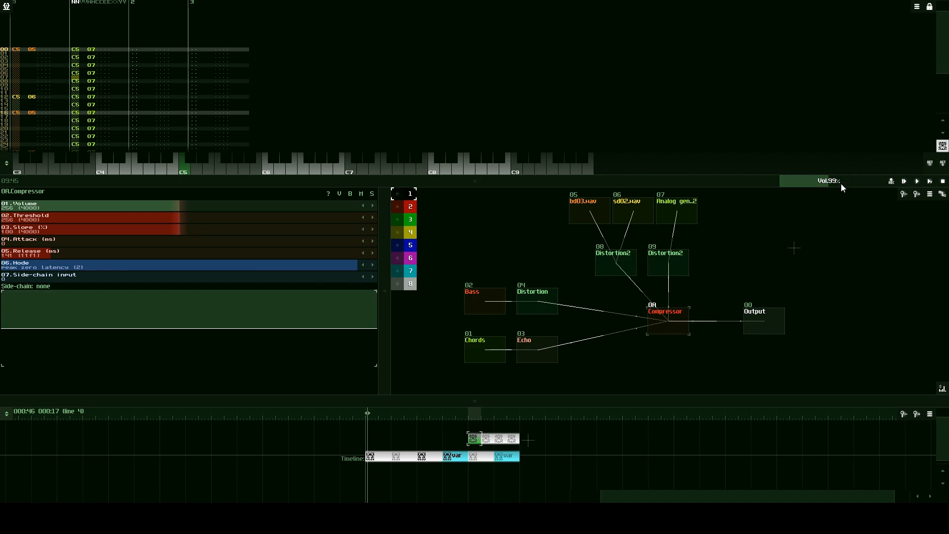
{"action": "left_click_drag", "start_coordinate": [841, 183], "coordinate": [850, 181]}
{"action": "left_click_drag", "start_coordinate": [853, 182], "coordinate": [867, 177]}
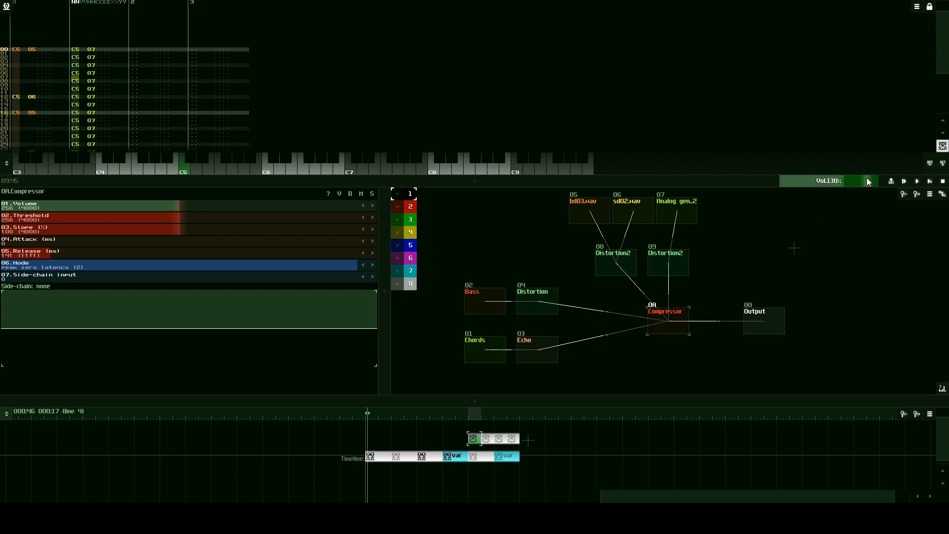
{"action": "left_click", "coordinate": [905, 182]}
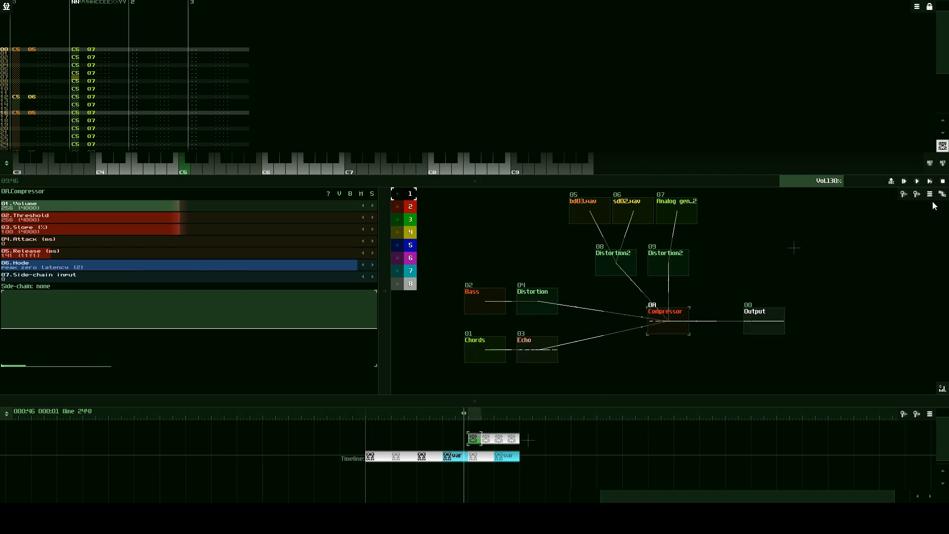
{"action": "left_click", "coordinate": [919, 181]}
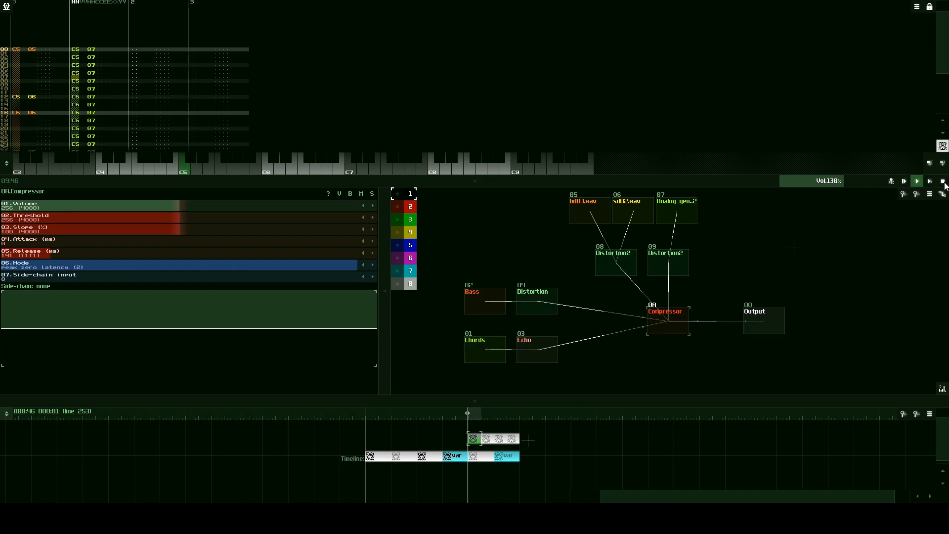
{"action": "left_click", "coordinate": [943, 182]}
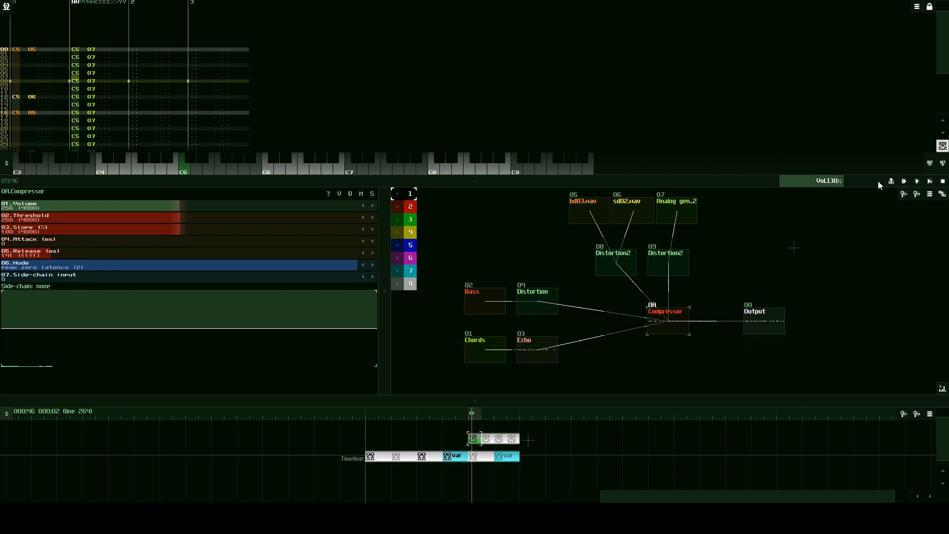
{"action": "left_click_drag", "start_coordinate": [862, 180], "coordinate": [846, 184]}
{"action": "left_click", "coordinate": [7, 6]}
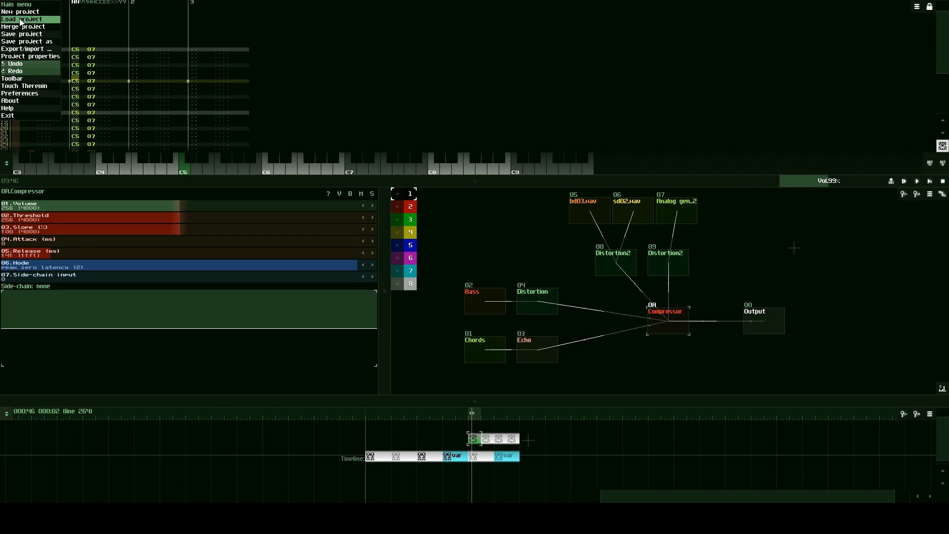
{"action": "left_click", "coordinate": [20, 20]}
{"action": "left_click", "coordinate": [404, 254]}
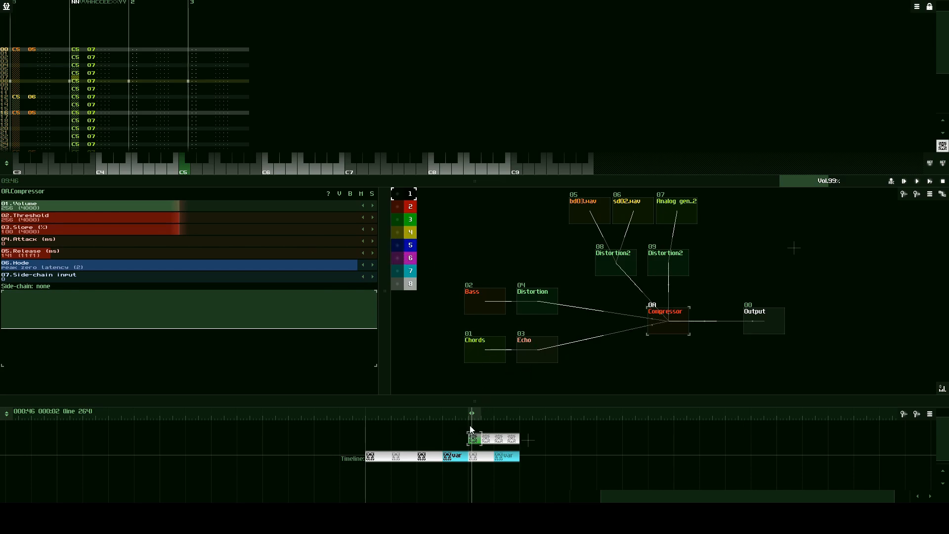
- Duplicate the four drum patterns together with the two melodic patterns beneath them directly after the originals on the timeline
{"action": "left_click_drag", "start_coordinate": [469, 425], "coordinate": [564, 483]}
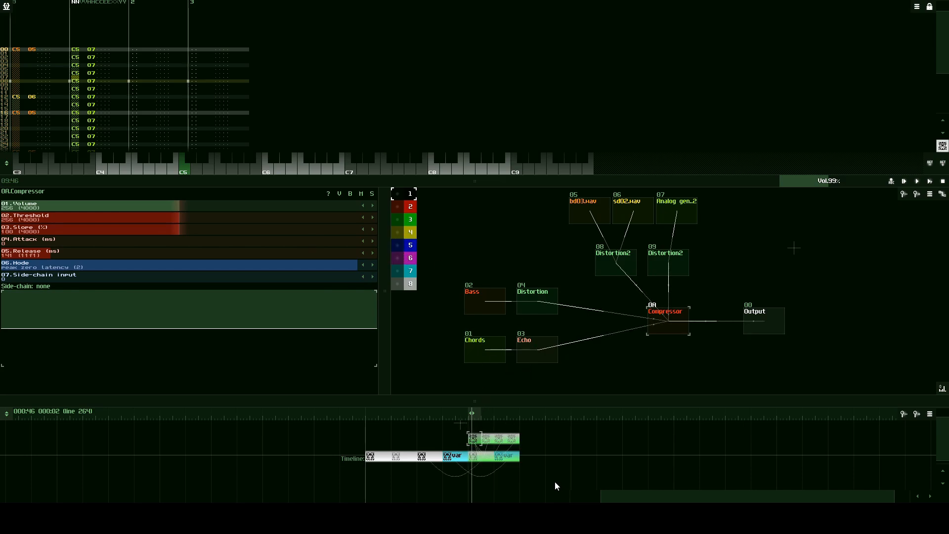
{"action": "key", "text": "ctrl+d"}
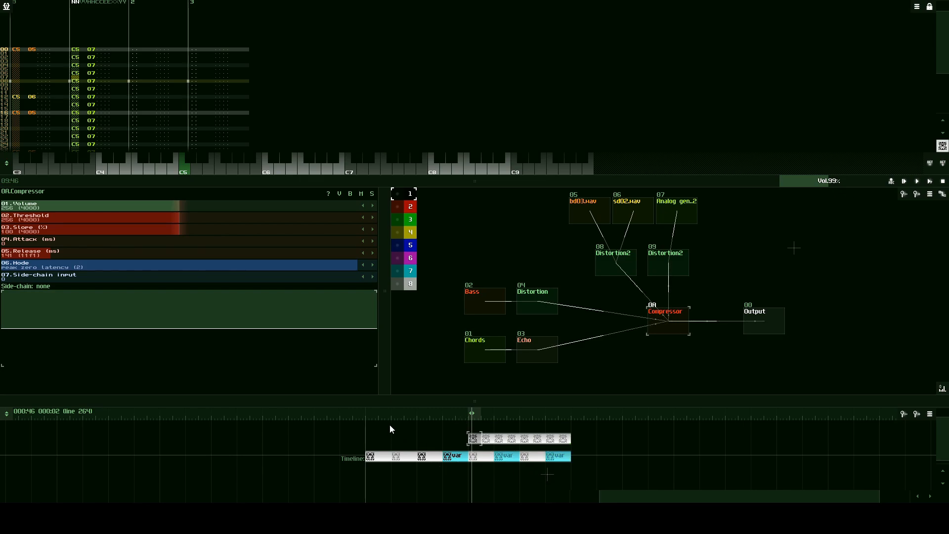
- Clear the pattern selection on the timeline and save the project to its existing file
{"action": "left_click_drag", "start_coordinate": [367, 426], "coordinate": [611, 490]}
{"action": "left_click", "coordinate": [513, 478]}
{"action": "left_click", "coordinate": [3, 5]}
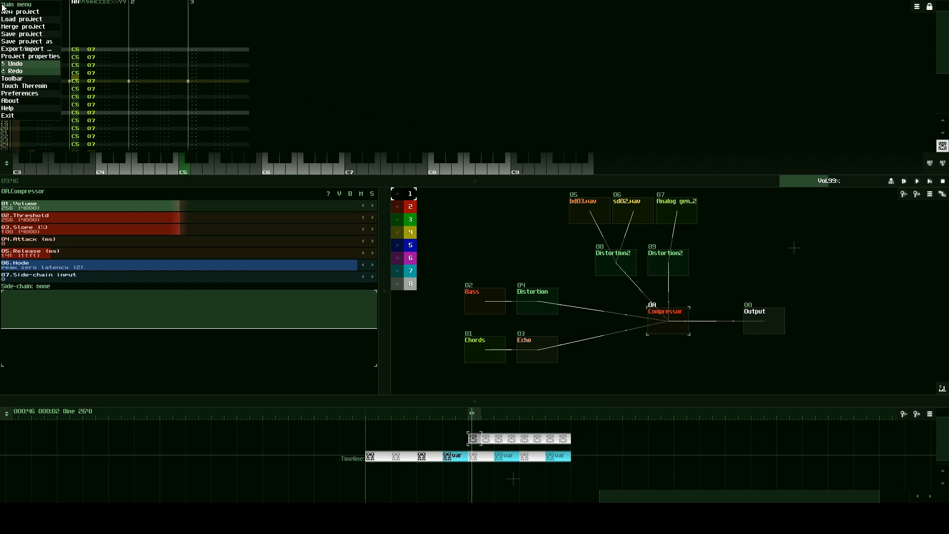
{"action": "left_click", "coordinate": [29, 36]}
{"action": "left_click", "coordinate": [417, 256]}
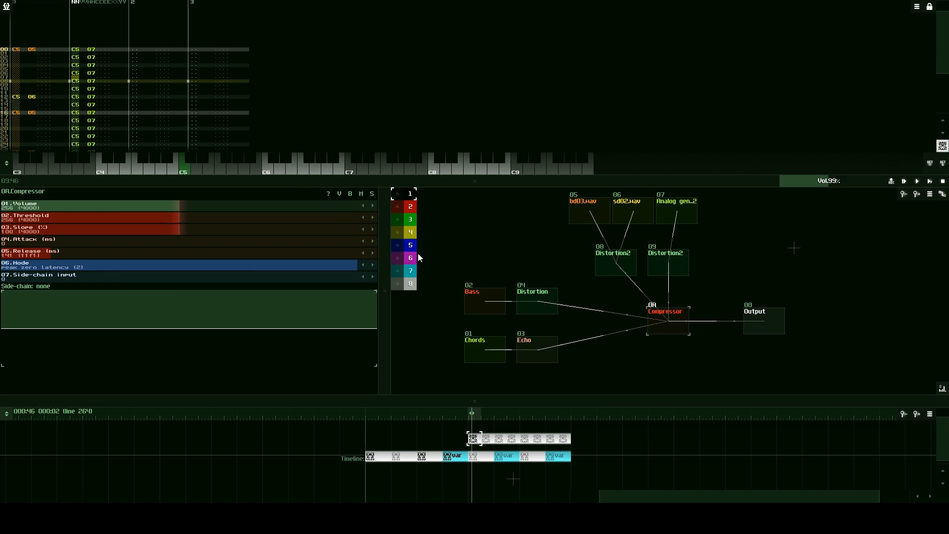
- Set up a WAV export of the song as one output file, choosing the bit depth
{"action": "left_click", "coordinate": [6, 6]}
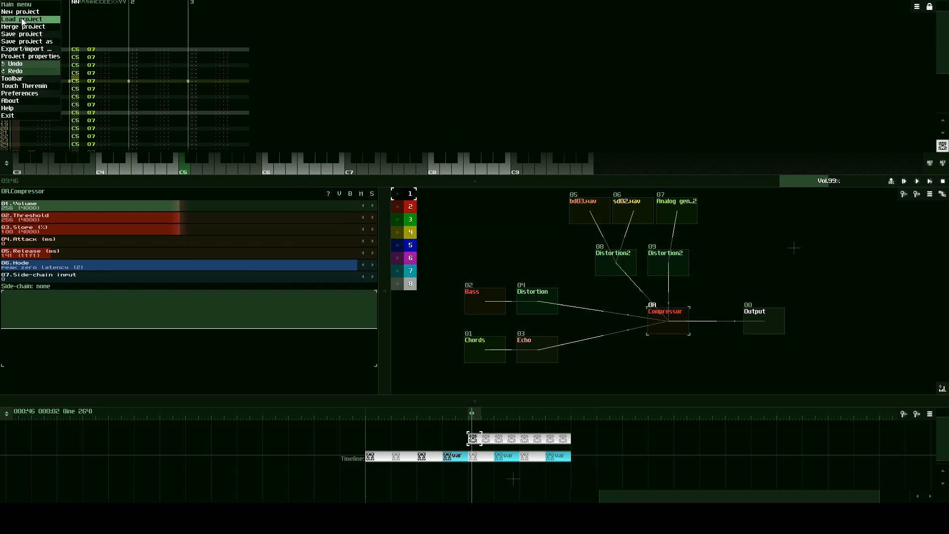
{"action": "left_click", "coordinate": [13, 49]}
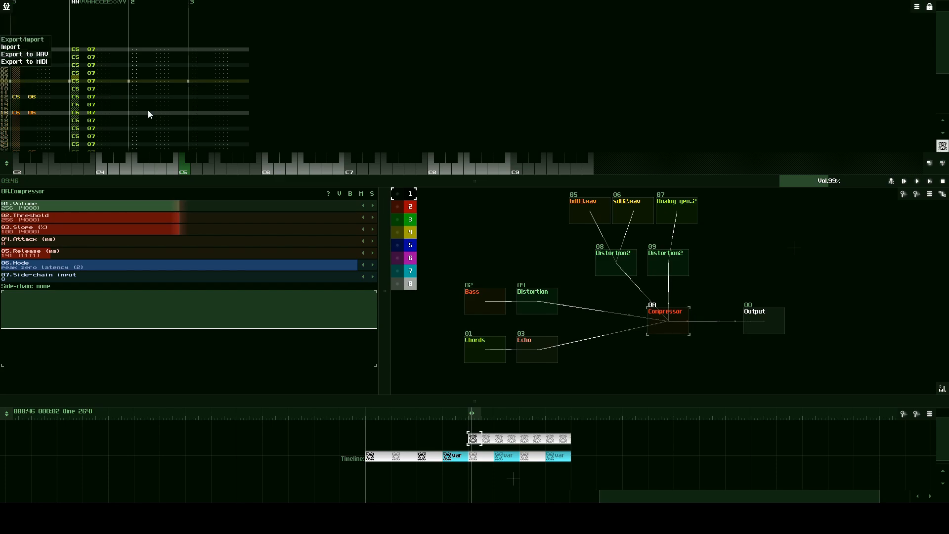
{"action": "left_click", "coordinate": [44, 56]}
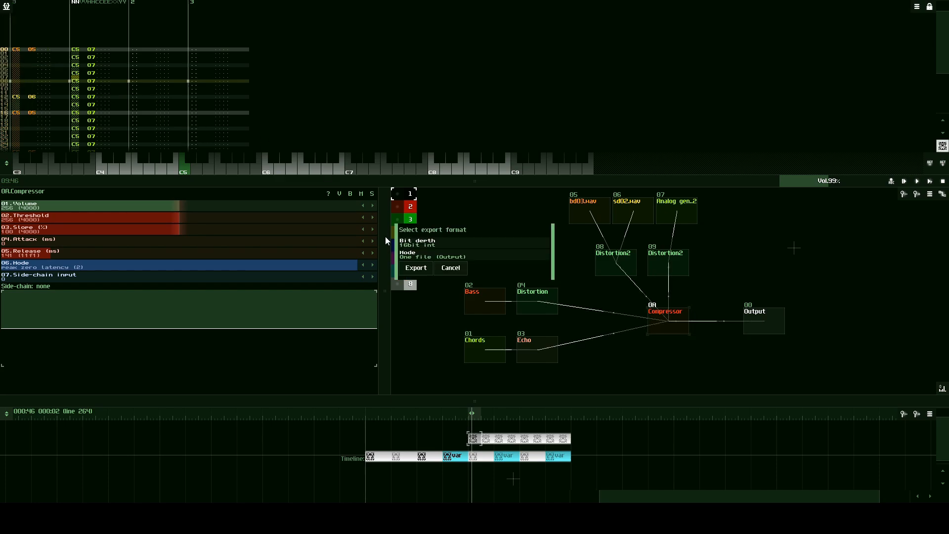
{"action": "left_click", "coordinate": [439, 246]}
{"action": "left_click", "coordinate": [430, 250]}
{"action": "left_click", "coordinate": [416, 268]}
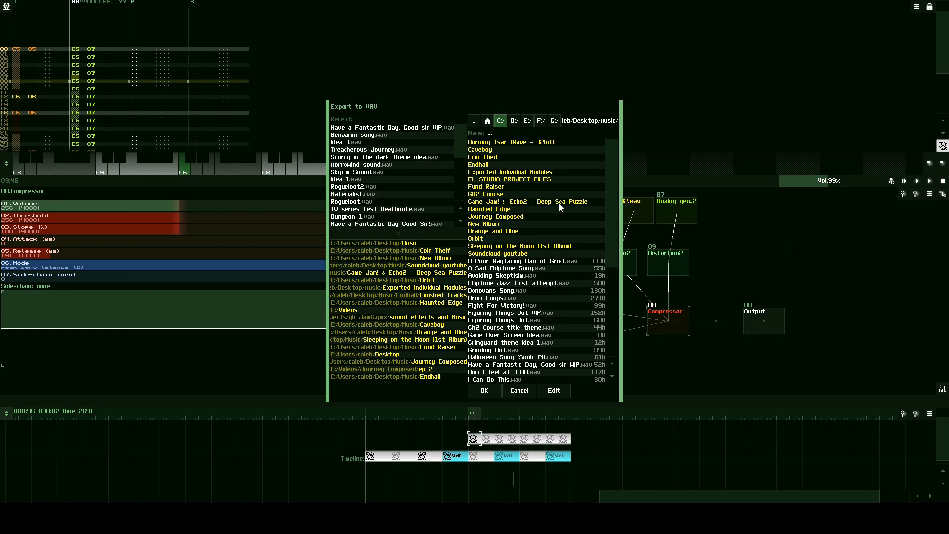
- Name the WAV file "Sunvox for Programmers Song" in the Desktop/Music folder and start the export
{"action": "scroll", "coordinate": [566, 209], "scroll_direction": "down", "scroll_amount": 5}
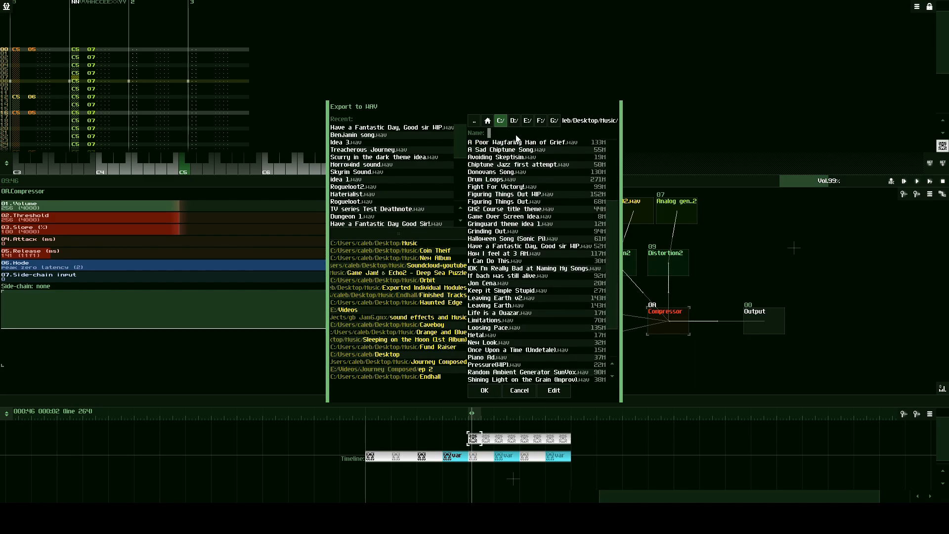
{"action": "type", "text": "Sunvox for Programmers Song"}
{"action": "left_click", "coordinate": [485, 392]}
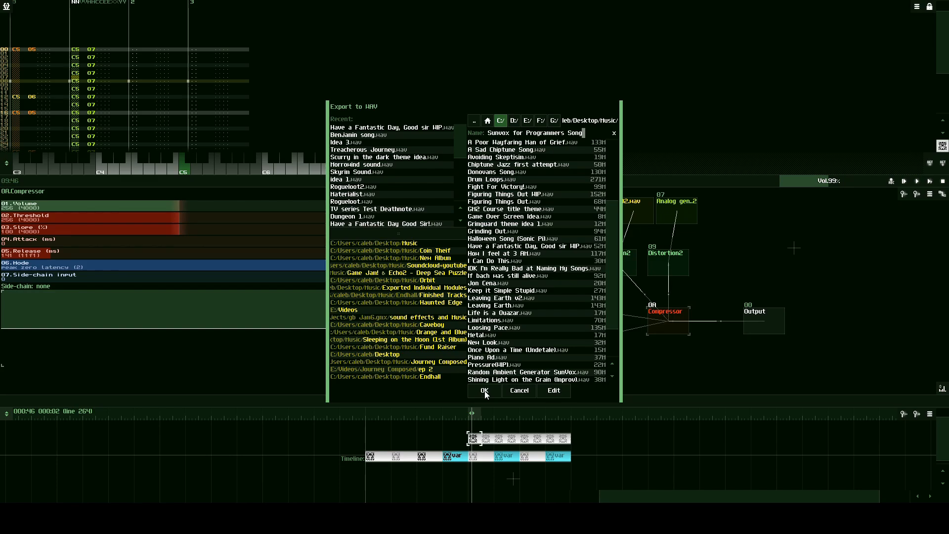